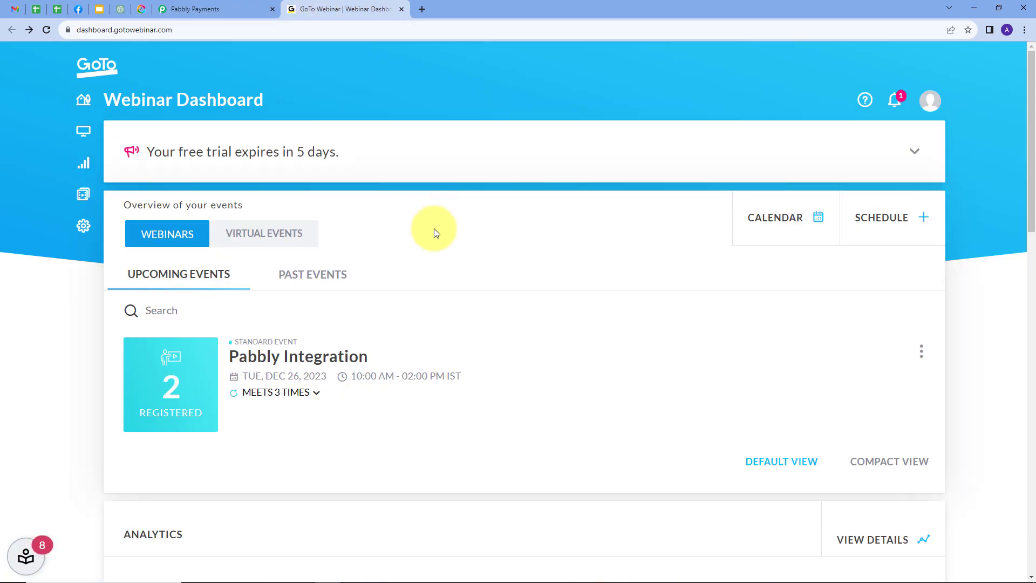
click(190, 8)
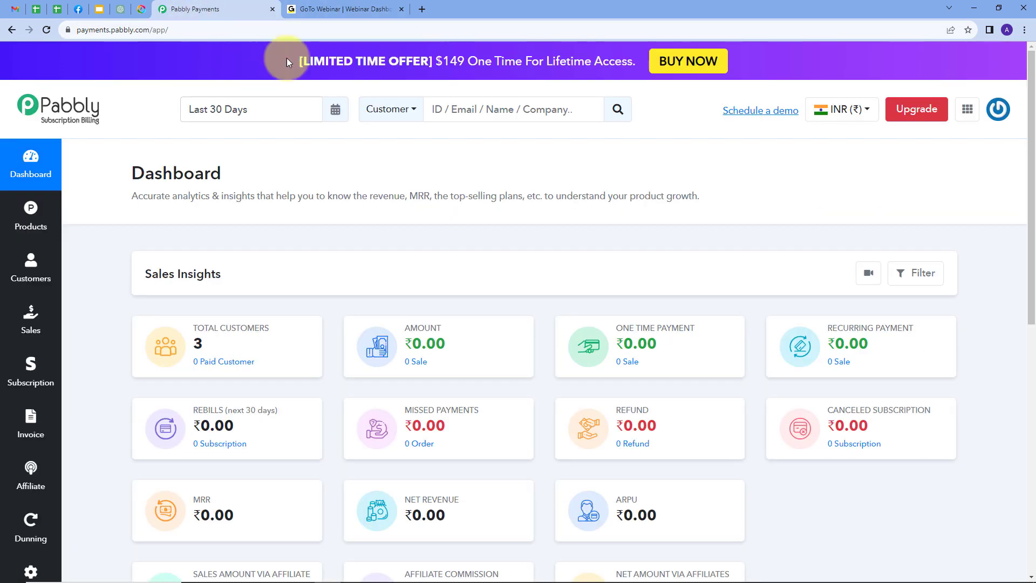
click(335, 6)
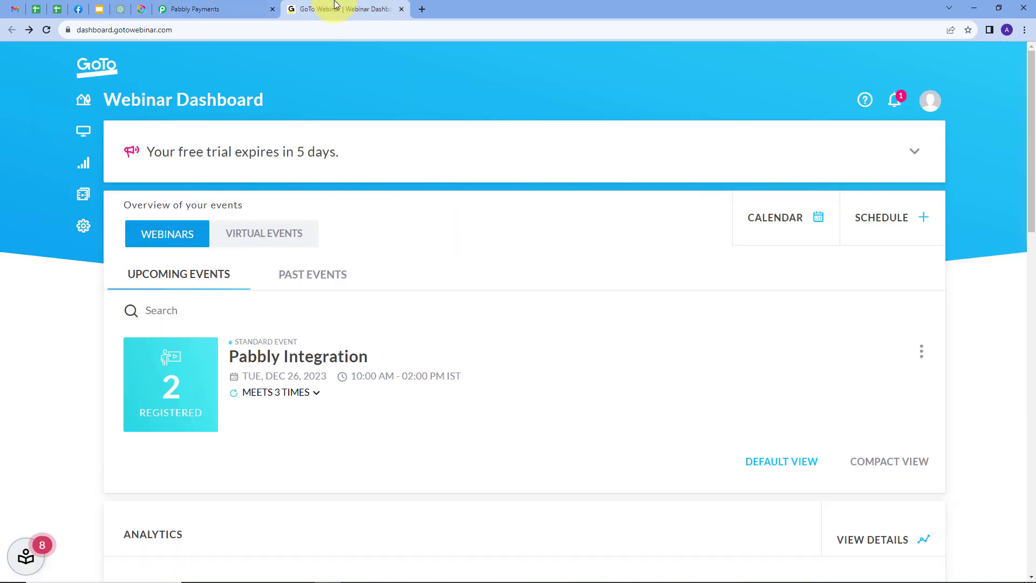
Open the pabbly.com website in a new browser tab.
click(422, 10)
text(pa)
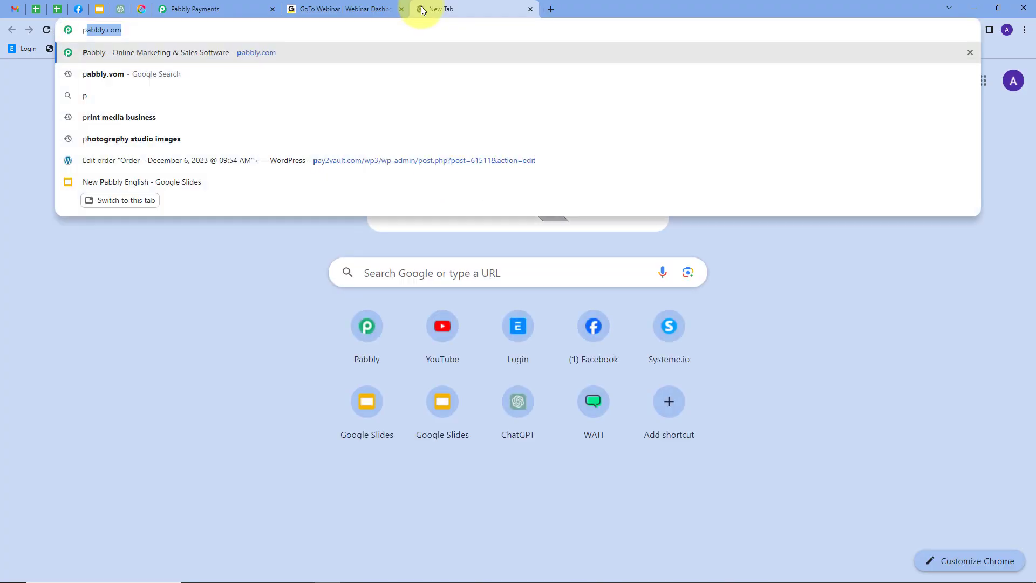
text(bbly)
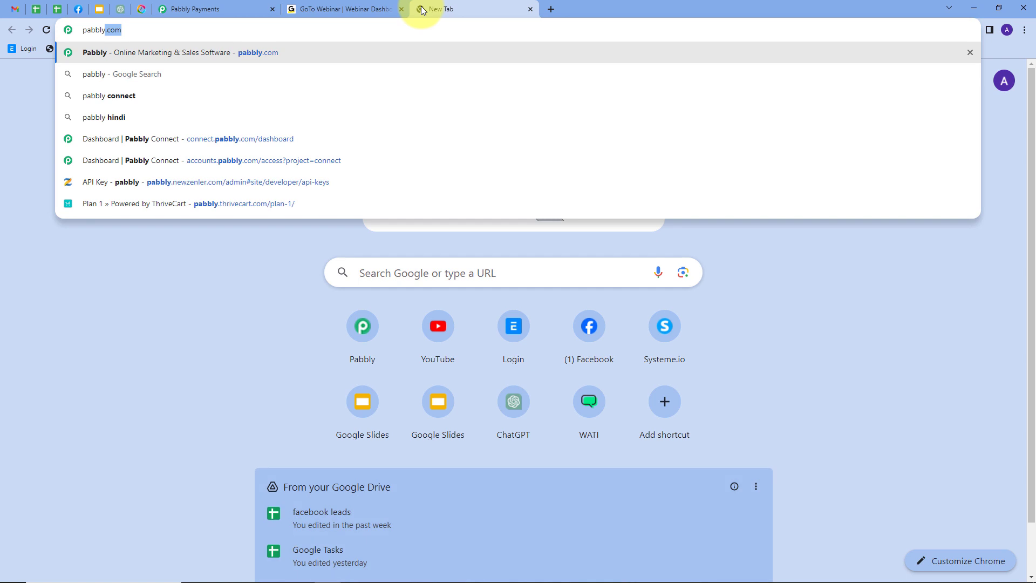
key(Return)
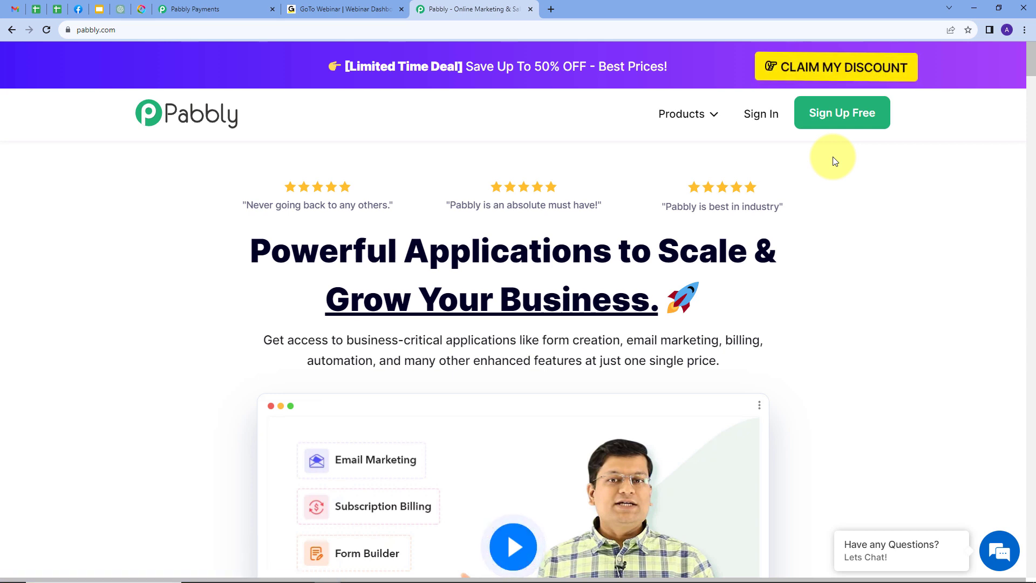
Sign in to the Pabbly account and access Pabbly Connect from the list of apps.
click(761, 121)
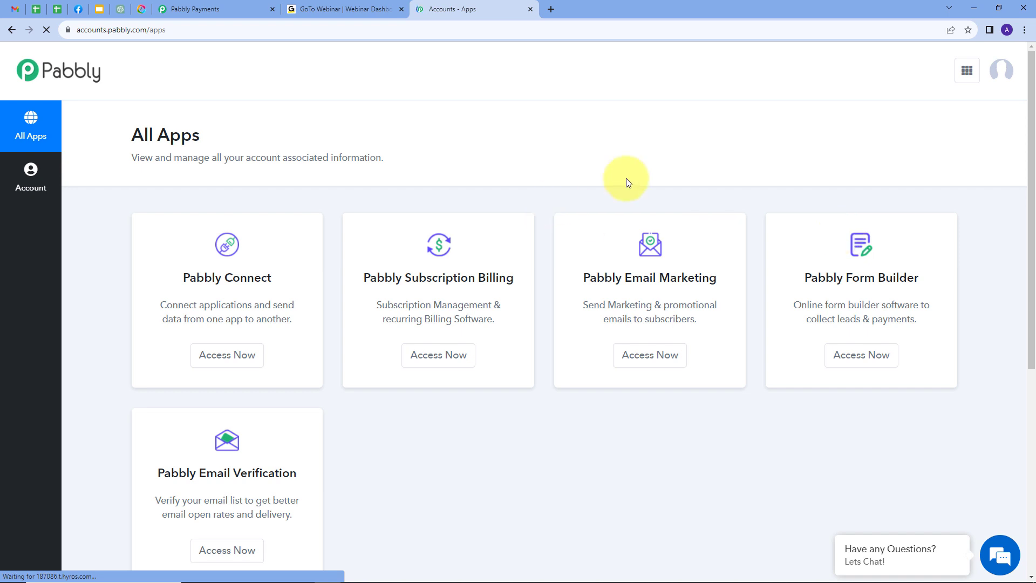
scroll(435, 194, down, 1)
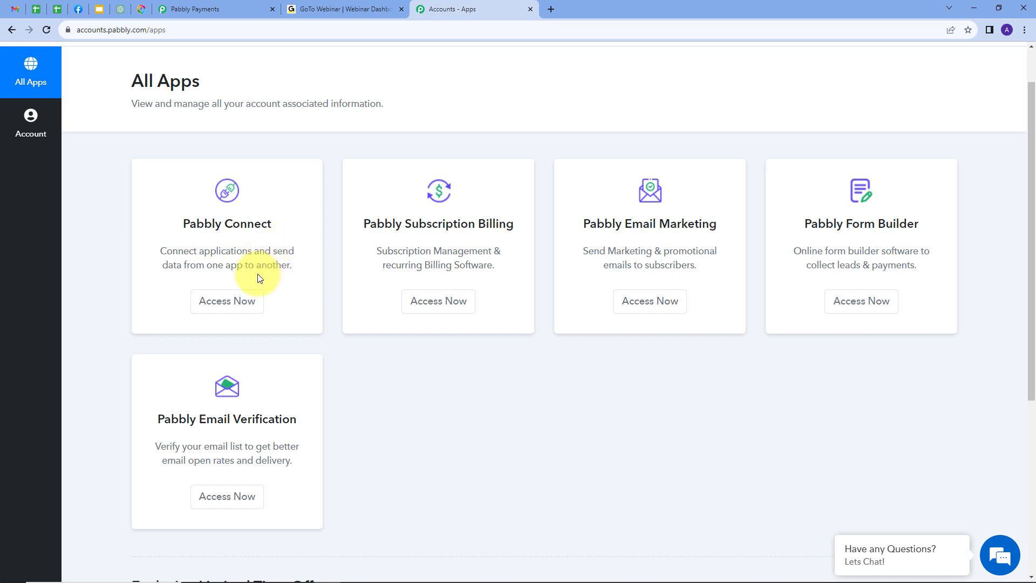
click(236, 301)
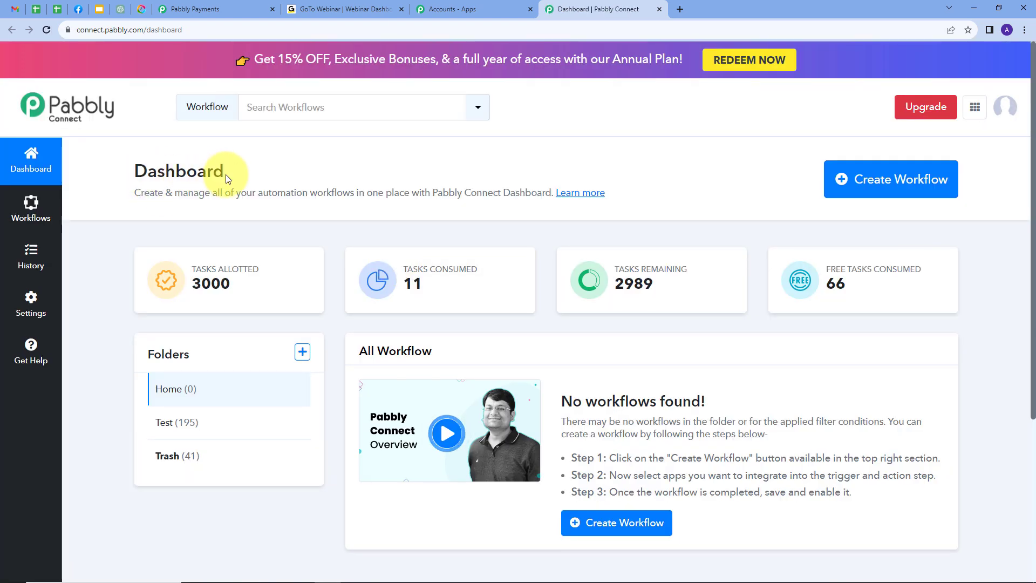
Create a workflow named "Add a Registrant in GoToWebinar when a Subscription activated in PSB" in the Home folder.
scroll(329, 187, down, 1)
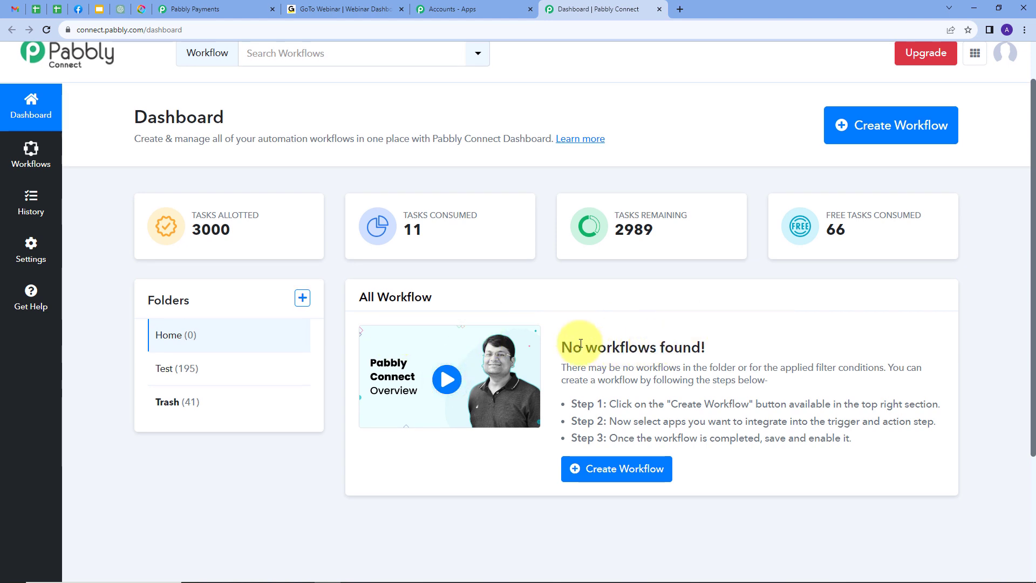
mouse_move(215, 299)
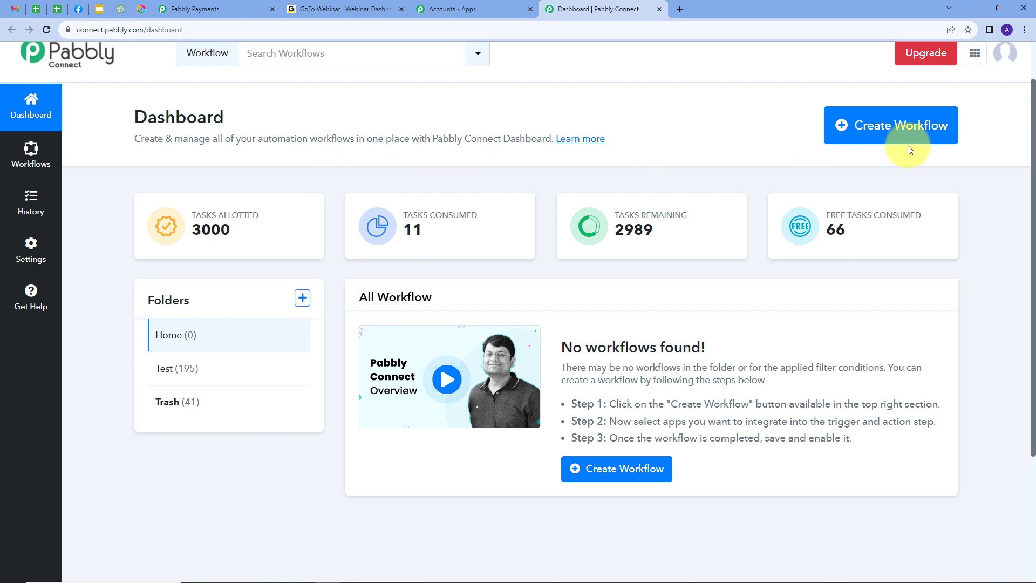
click(865, 127)
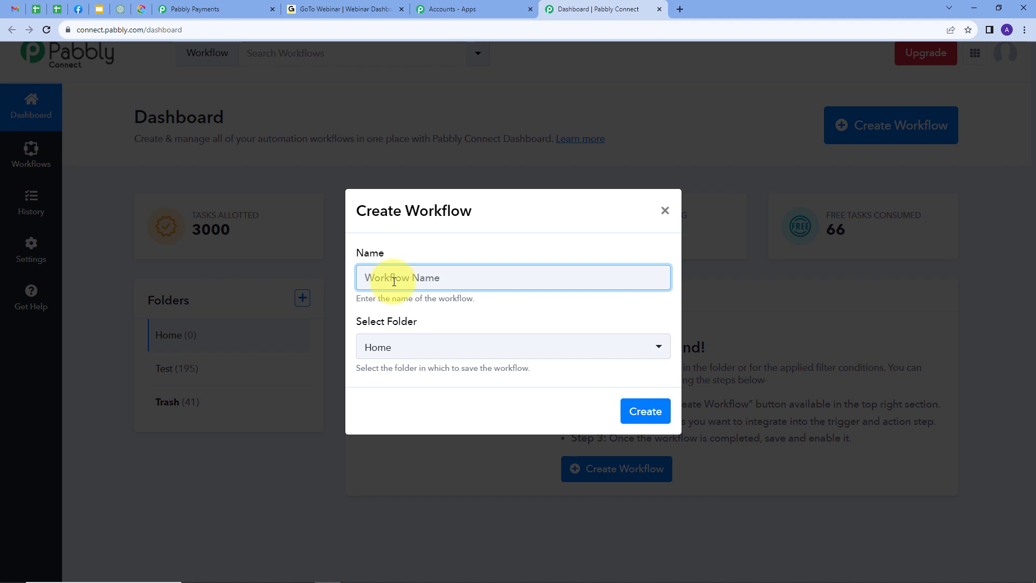
text(Add a Registrant in GoToWebinar when a Subscription activated)
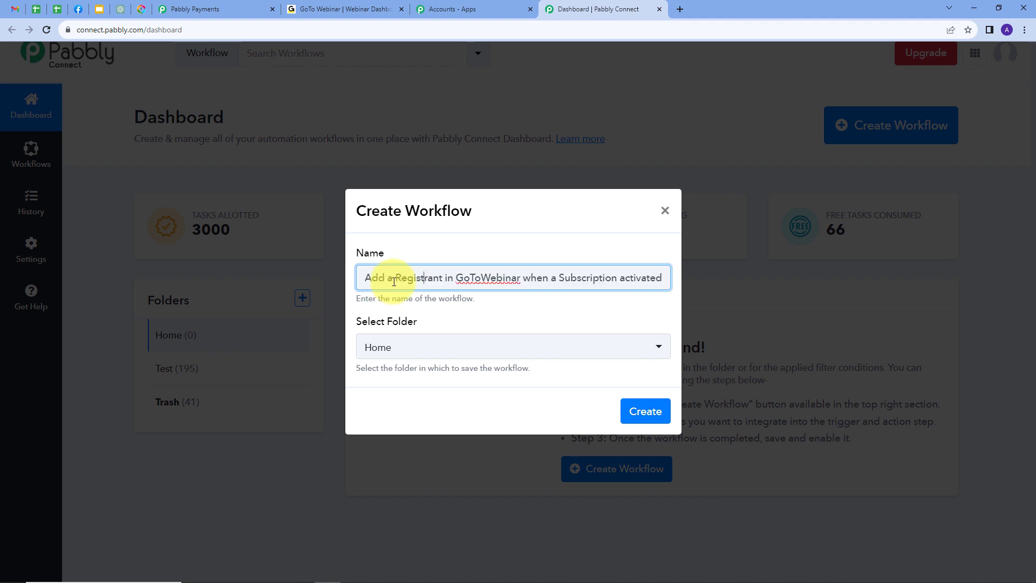
text(in PSB)
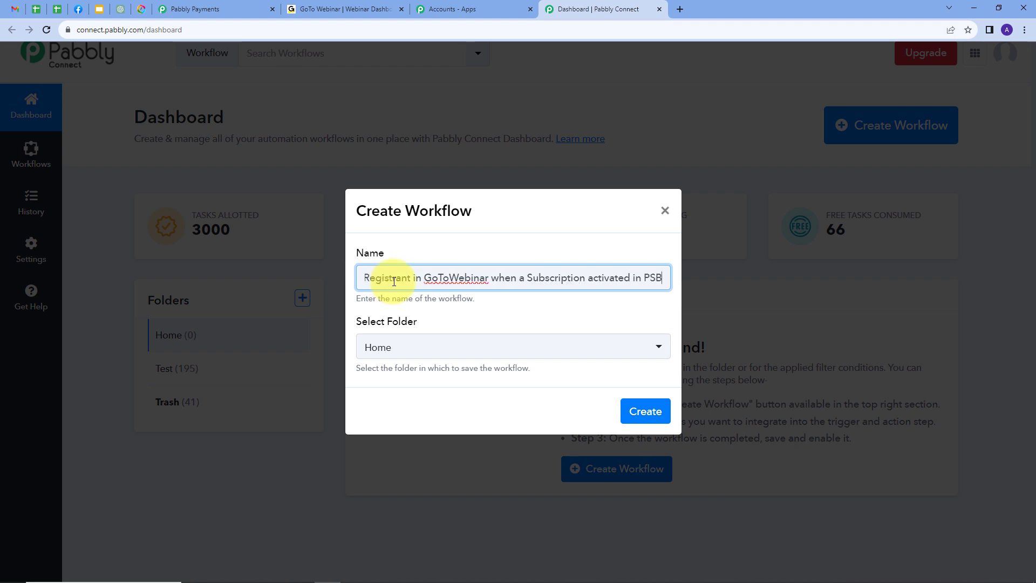
click(402, 352)
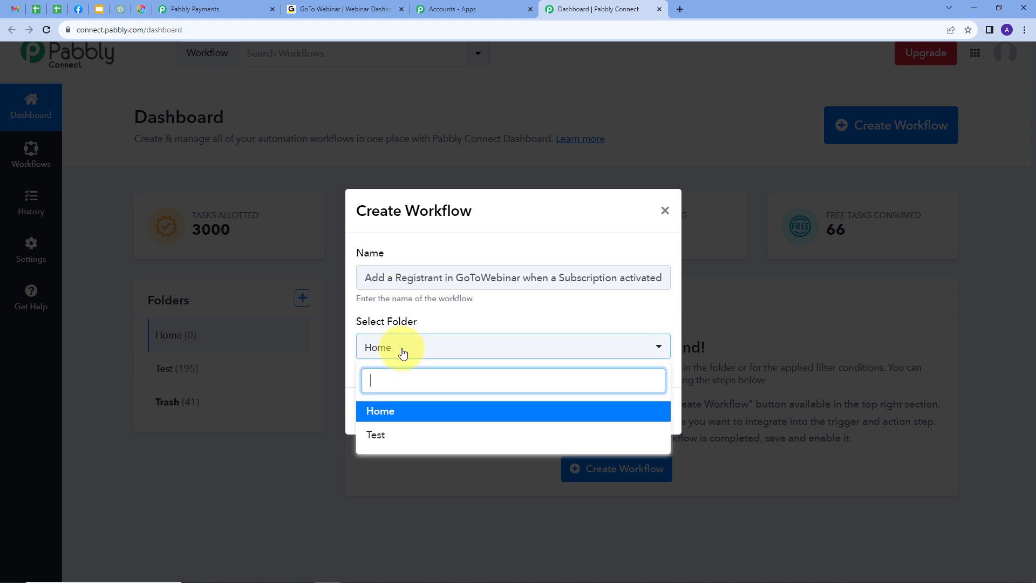
click(391, 415)
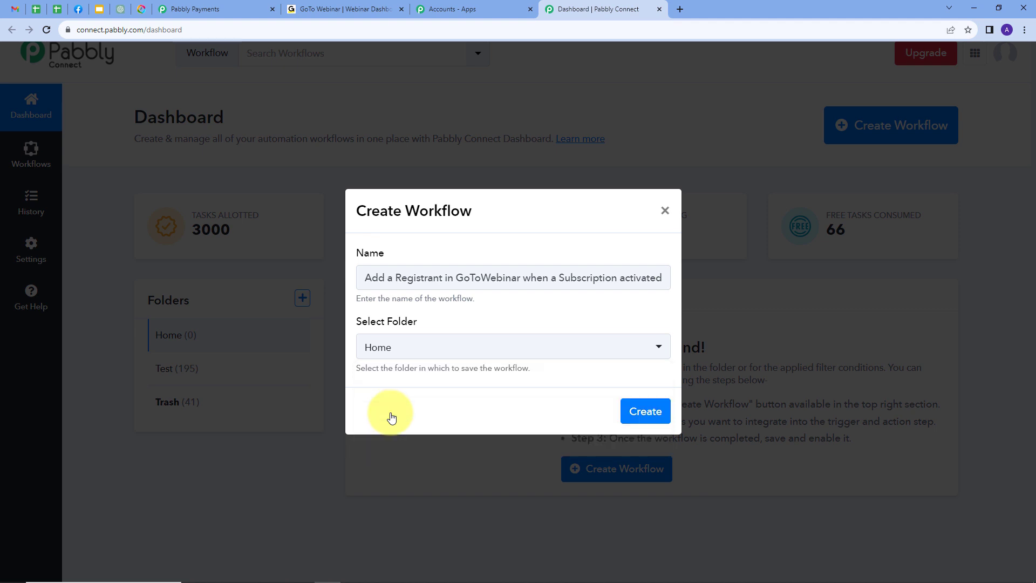
click(643, 412)
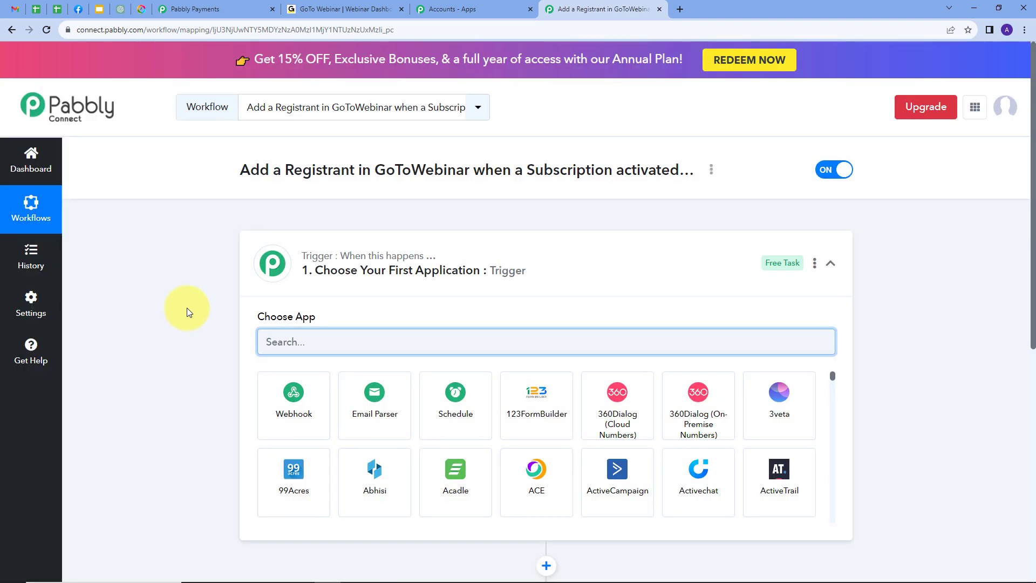
Set the workflow's trigger app to Pabbly Subscription Billing with the trigger event Subscription Activated.
scroll(198, 291, down, 2)
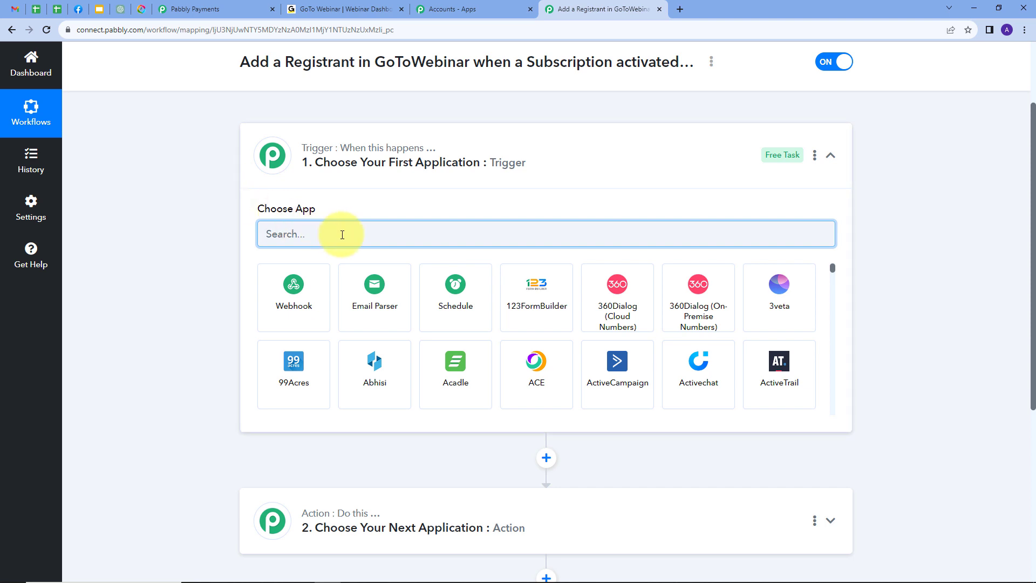
text(P)
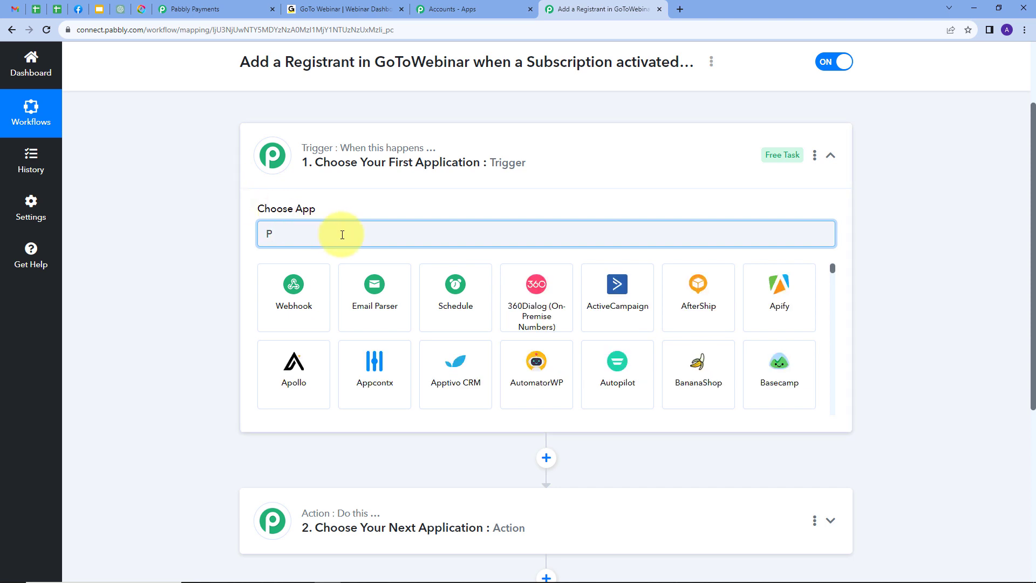
text(abbly)
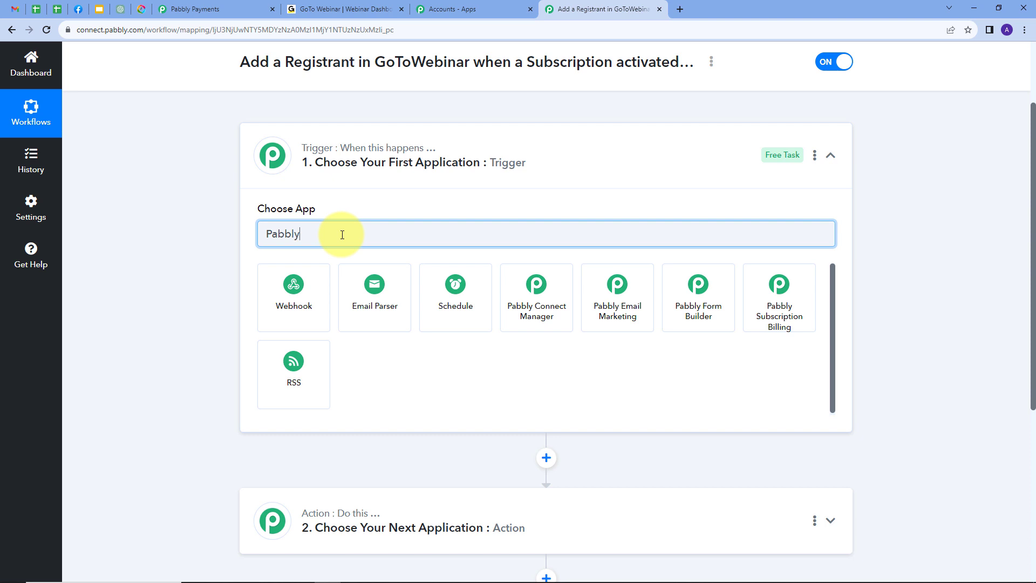
click(778, 287)
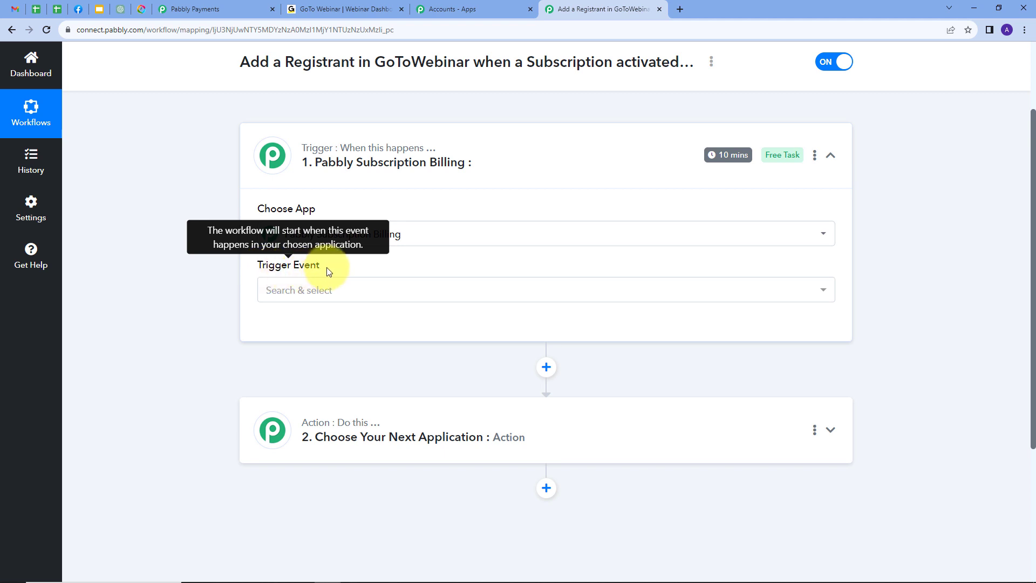
click(533, 291)
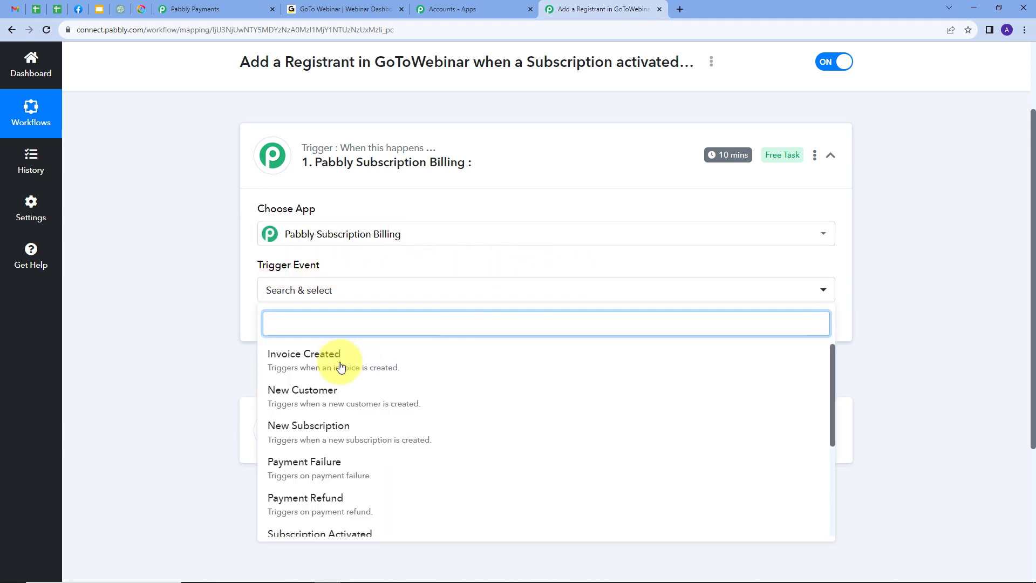
scroll(367, 399, down, 2)
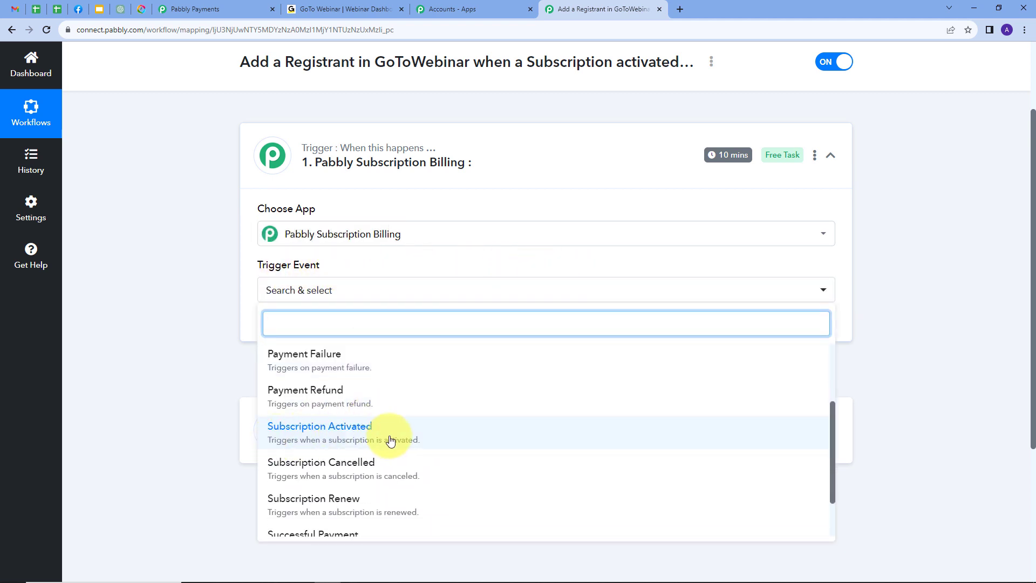
click(327, 437)
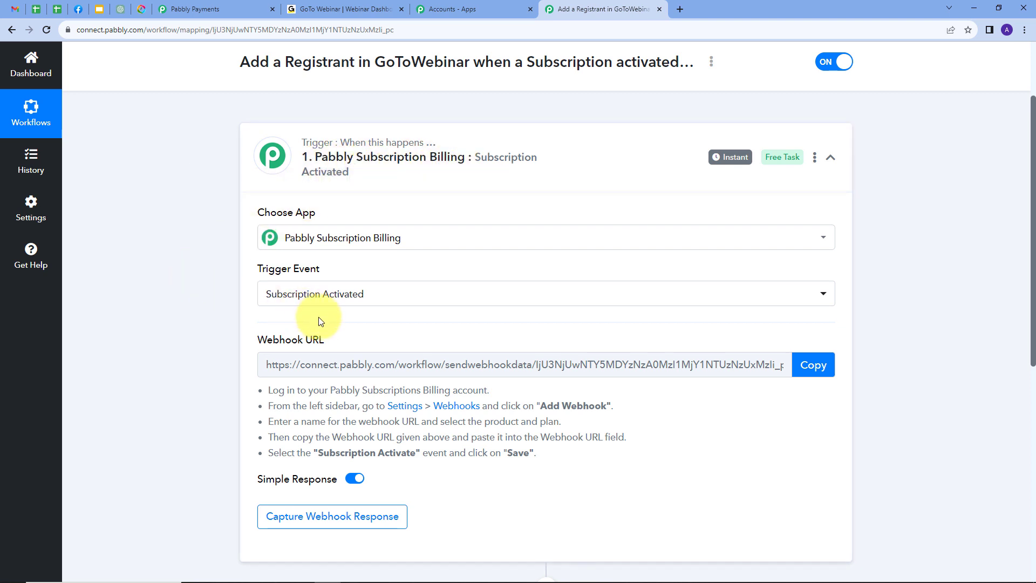
Review the webhook setup instructions and copy the trigger's webhook URL.
mouse_move(294, 346)
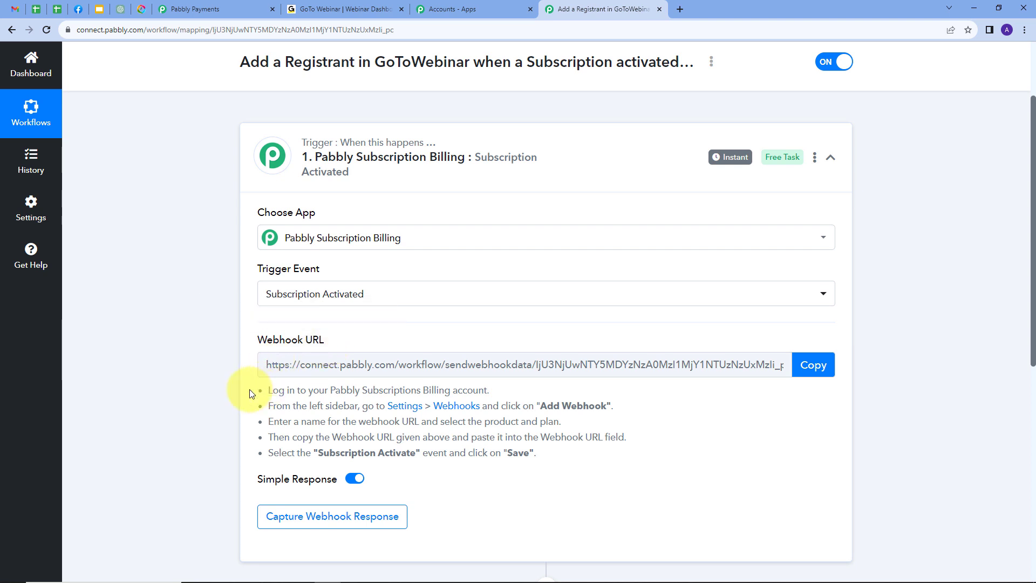
drag(264, 387, 588, 459)
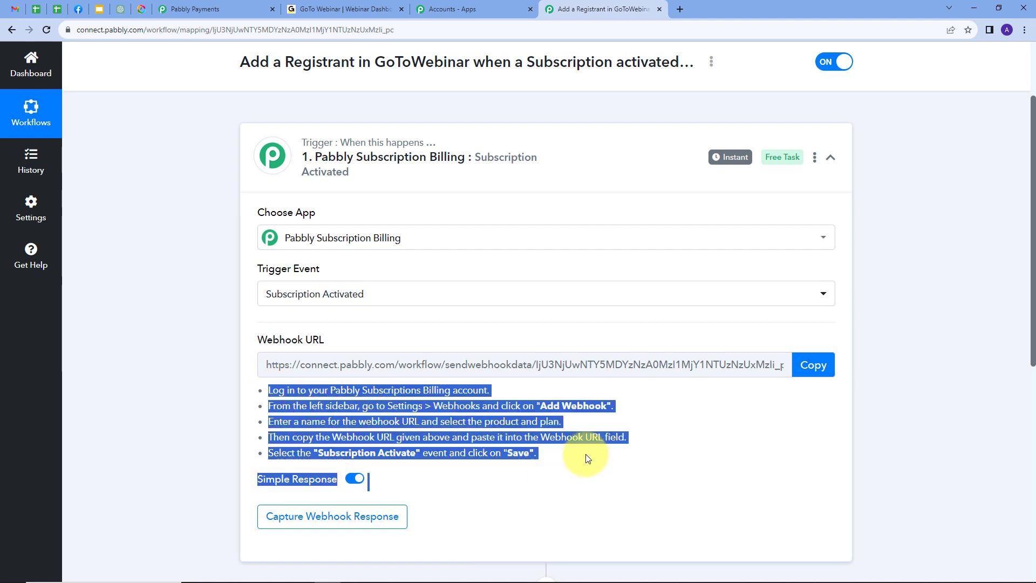
click(811, 365)
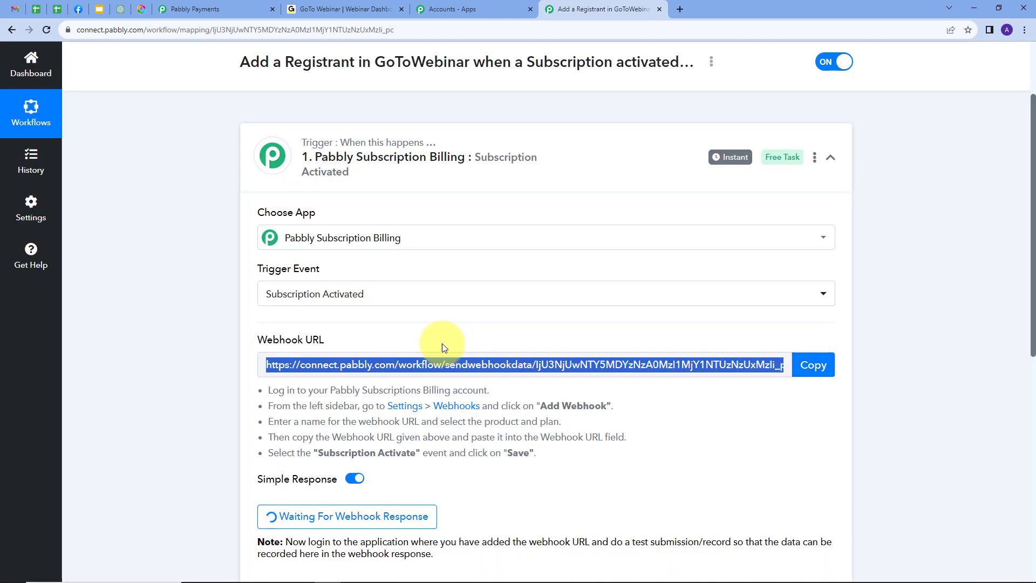
Switch to Pabbly Subscription Billing and start adding a new webhook in its webhook settings.
click(204, 5)
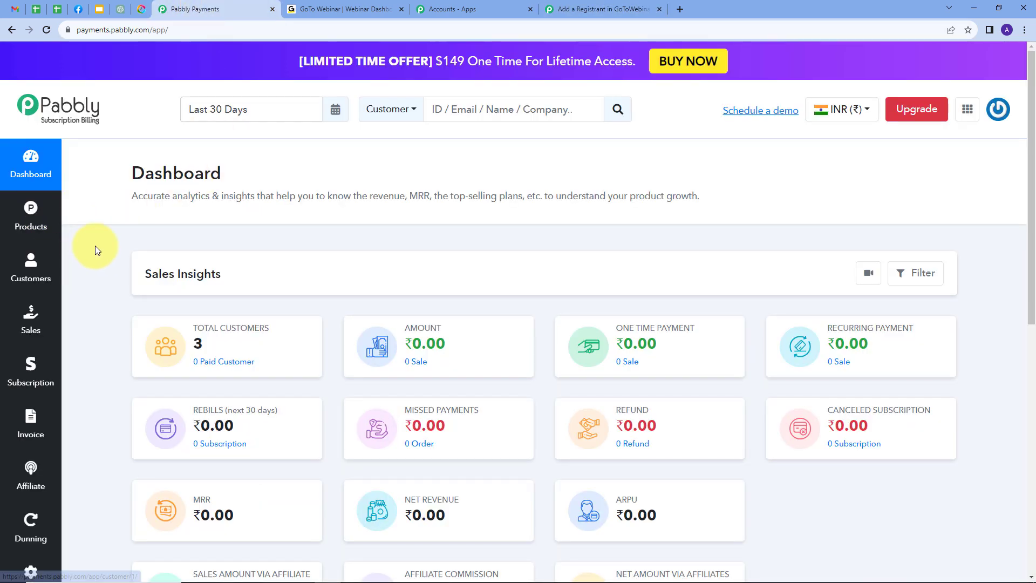
scroll(117, 244, down, 4)
click(31, 478)
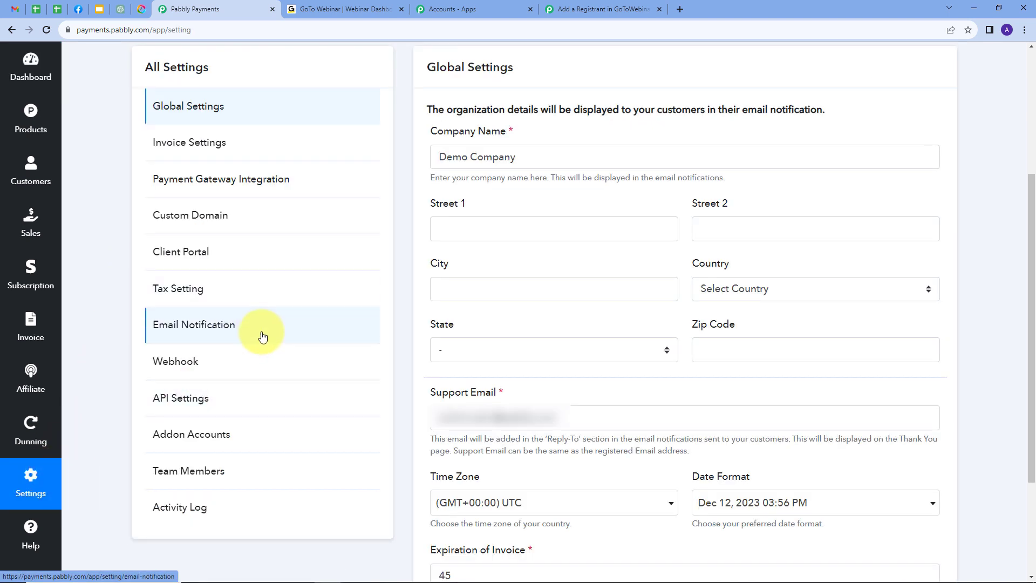
click(174, 369)
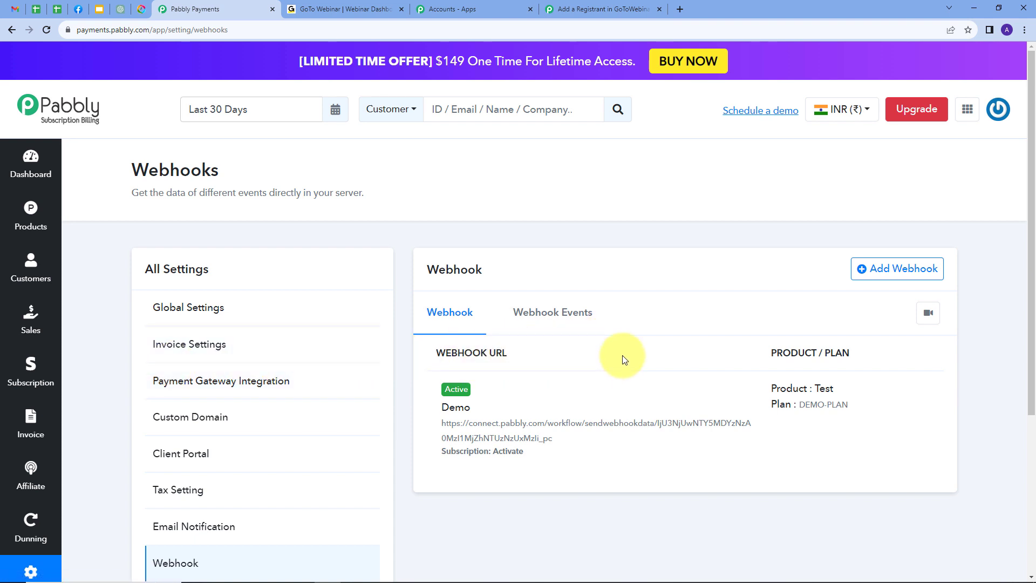
click(881, 273)
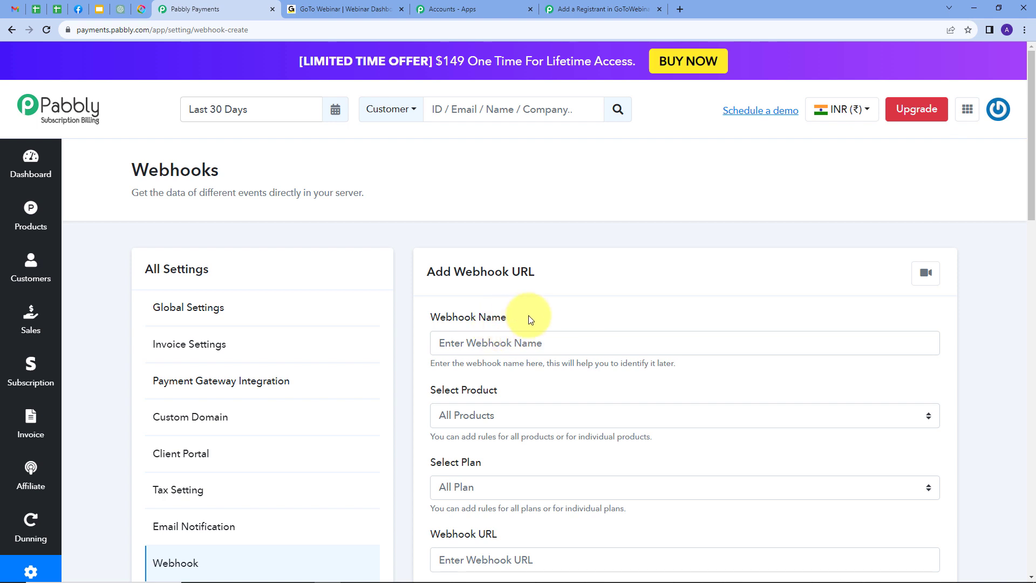
Name the new webhook "Test" and limit it to the product Test.
scroll(529, 318, down, 1)
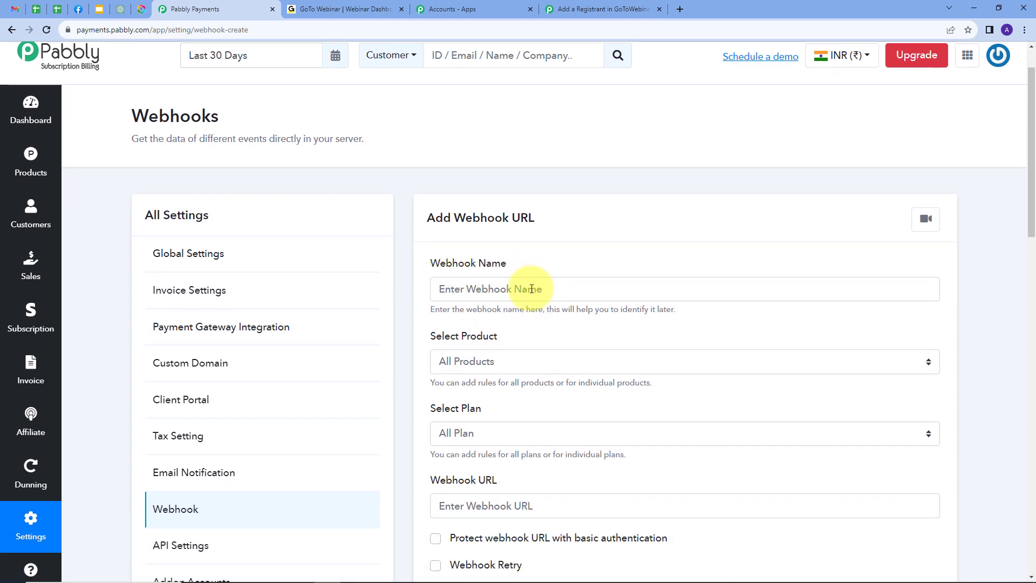
click(532, 289)
text(Test)
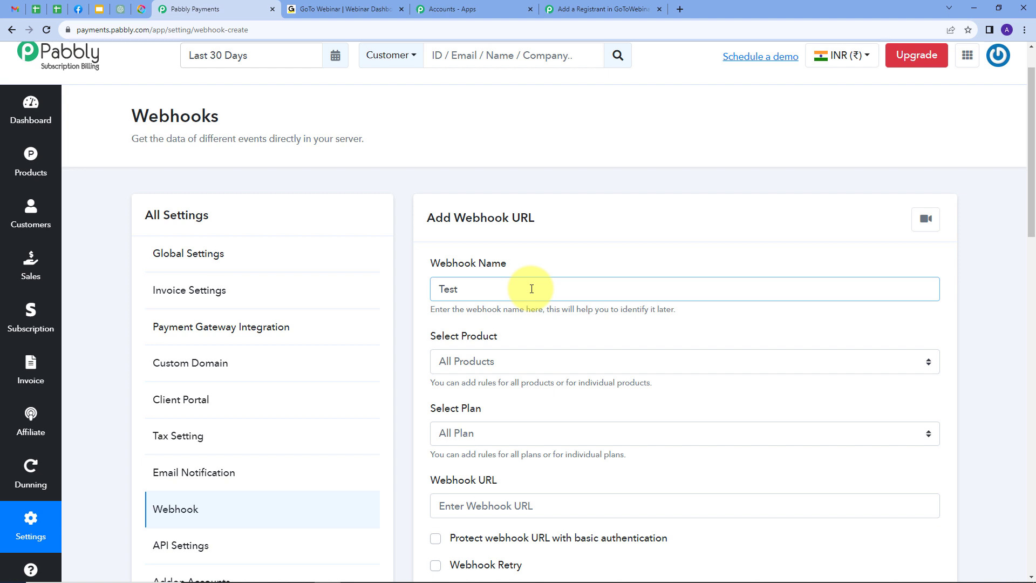
scroll(532, 289, down, 1)
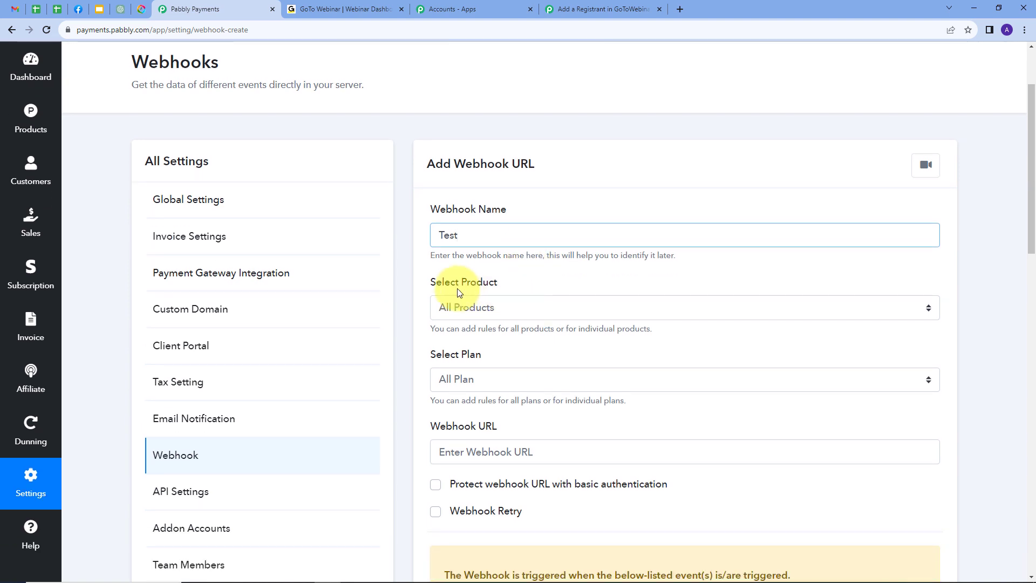
click(819, 309)
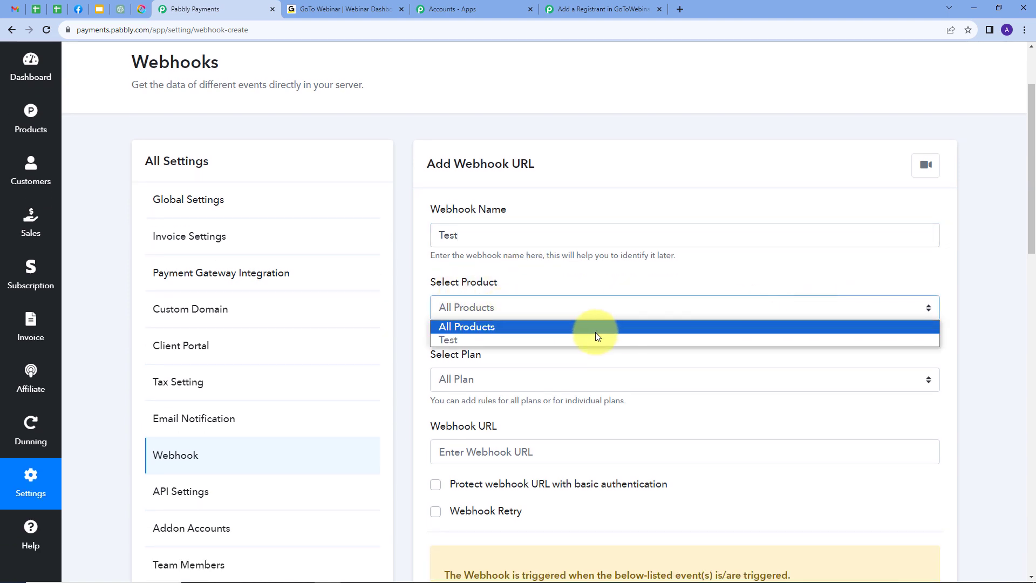
click(451, 338)
scroll(526, 345, down, 2)
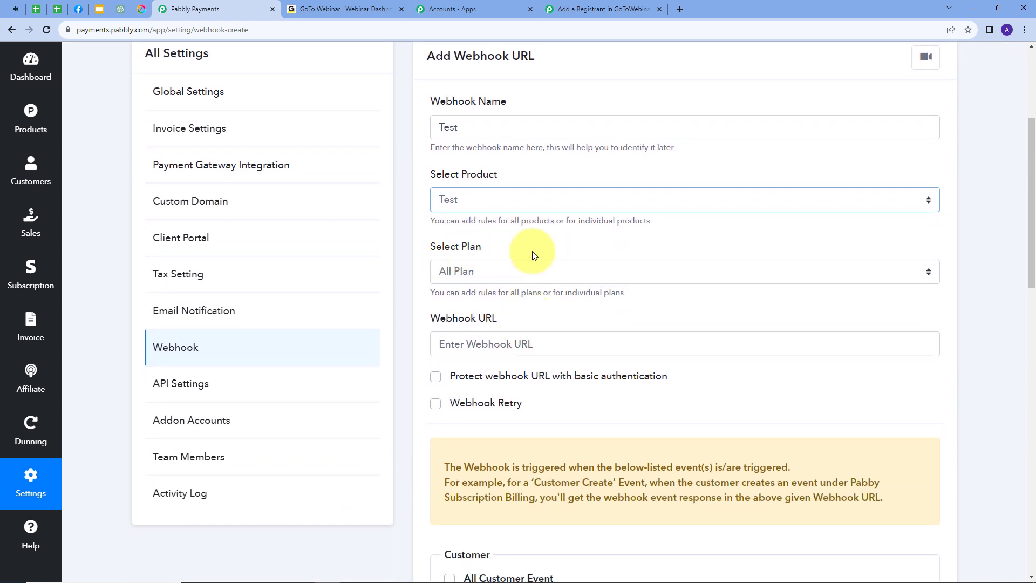
Limit the webhook to the plan DEMO-PLAN and paste the copied Pabbly Connect webhook URL into it.
click(766, 273)
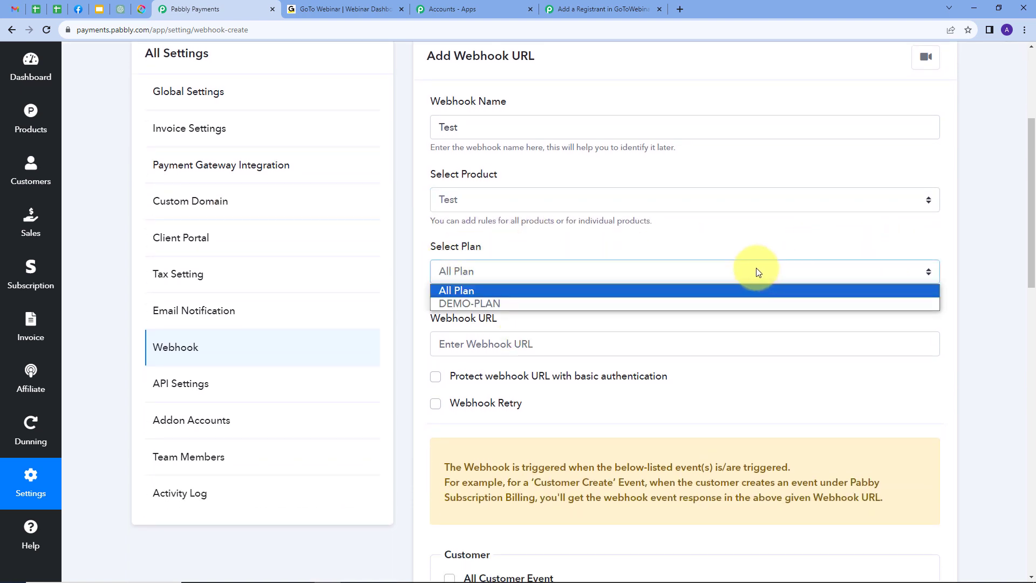
click(638, 282)
click(774, 274)
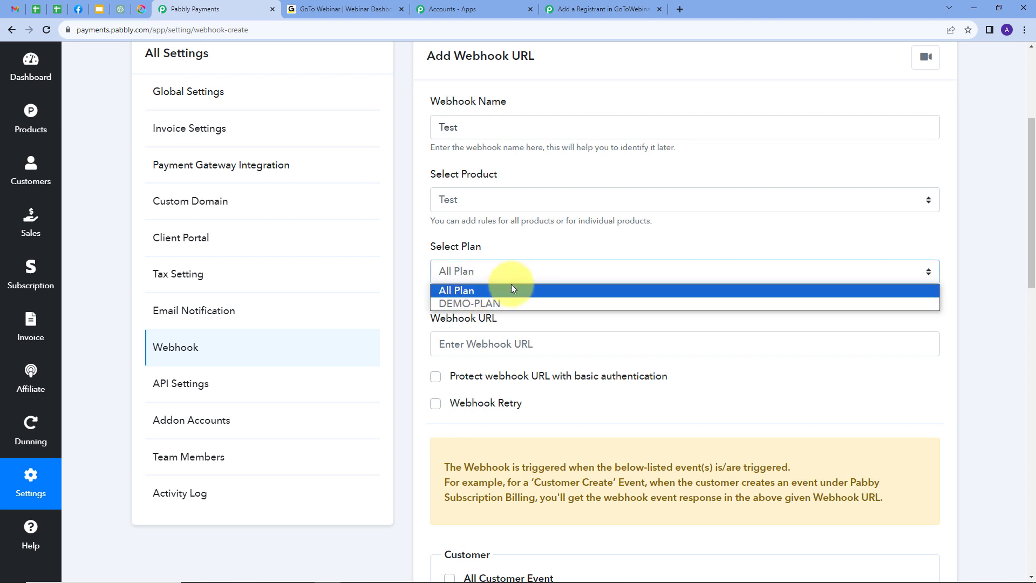
click(462, 305)
scroll(545, 339, up, 1)
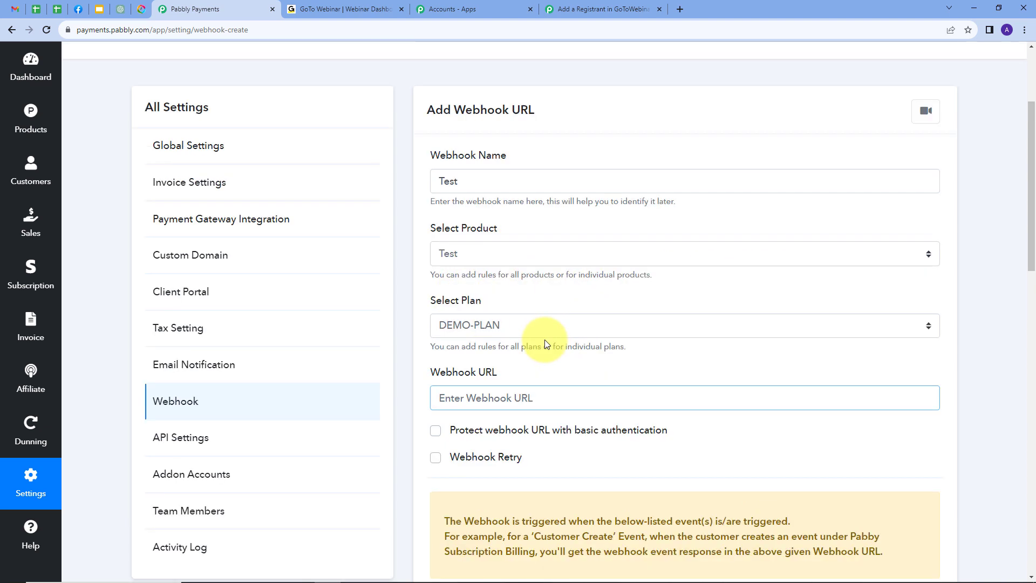
click(526, 369)
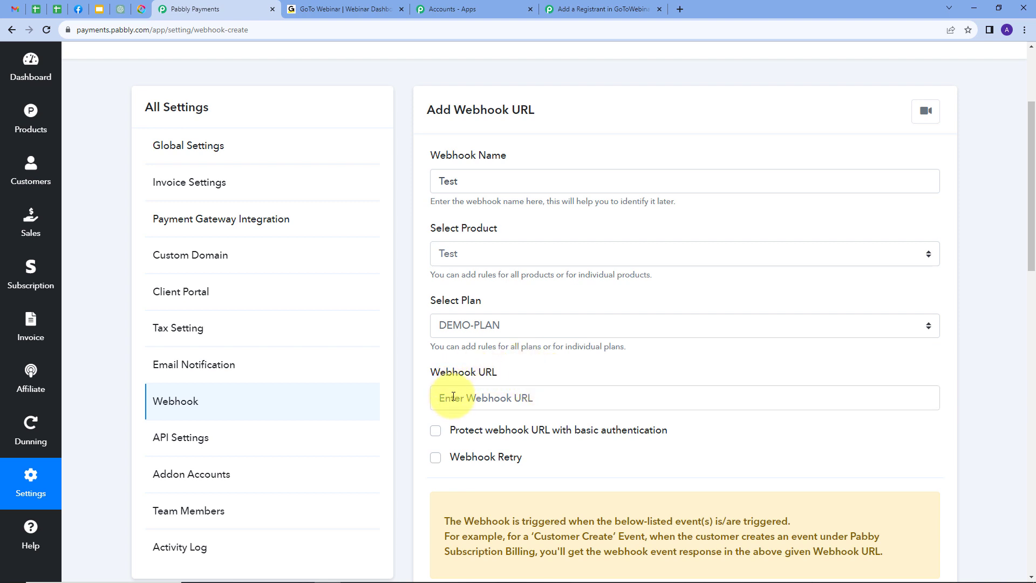
click(483, 399)
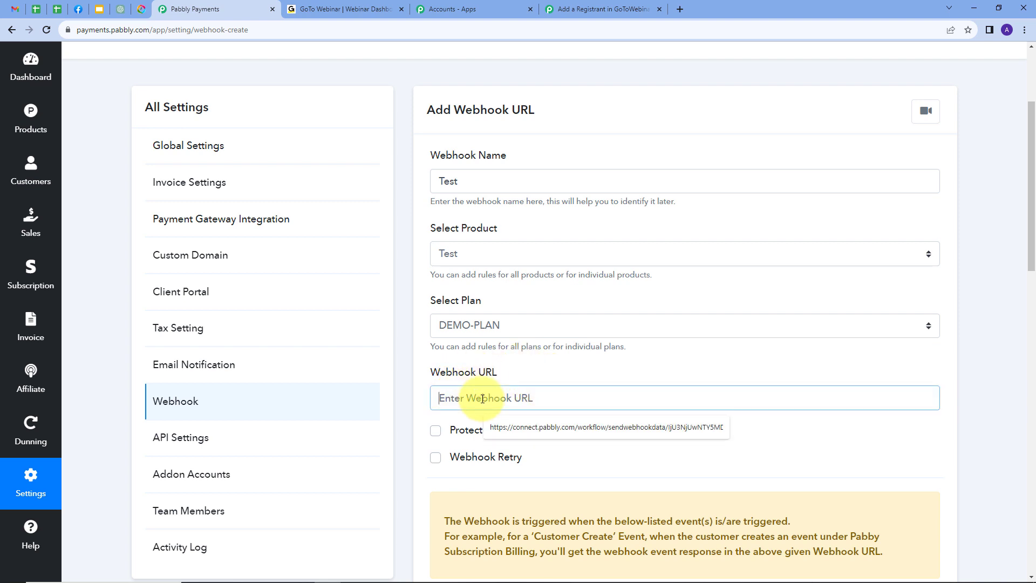
key(ctrl+v)
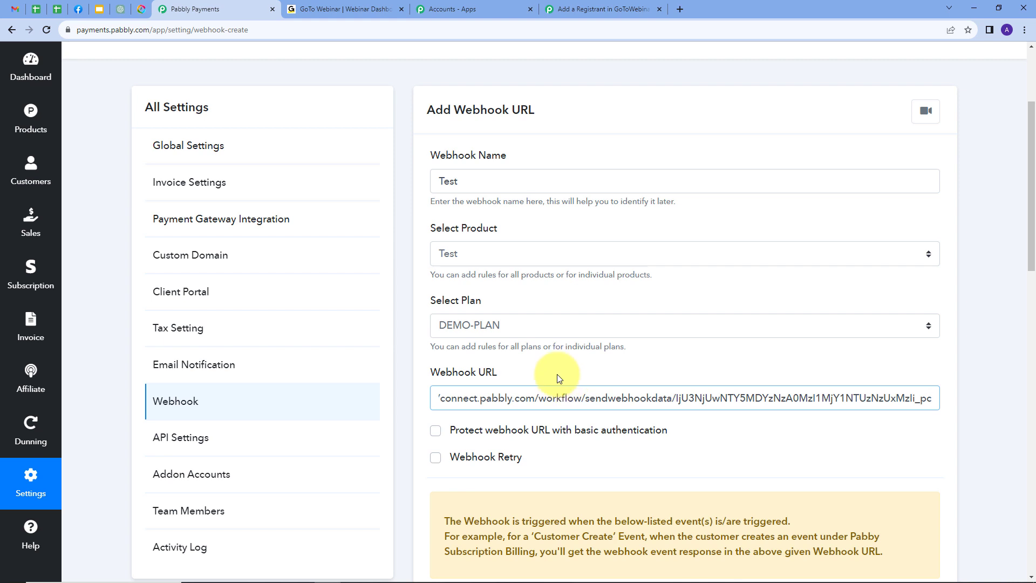
Subscribe the webhook to the Subscription Activate event and save it.
scroll(557, 374, down, 2)
scroll(557, 374, down, 6)
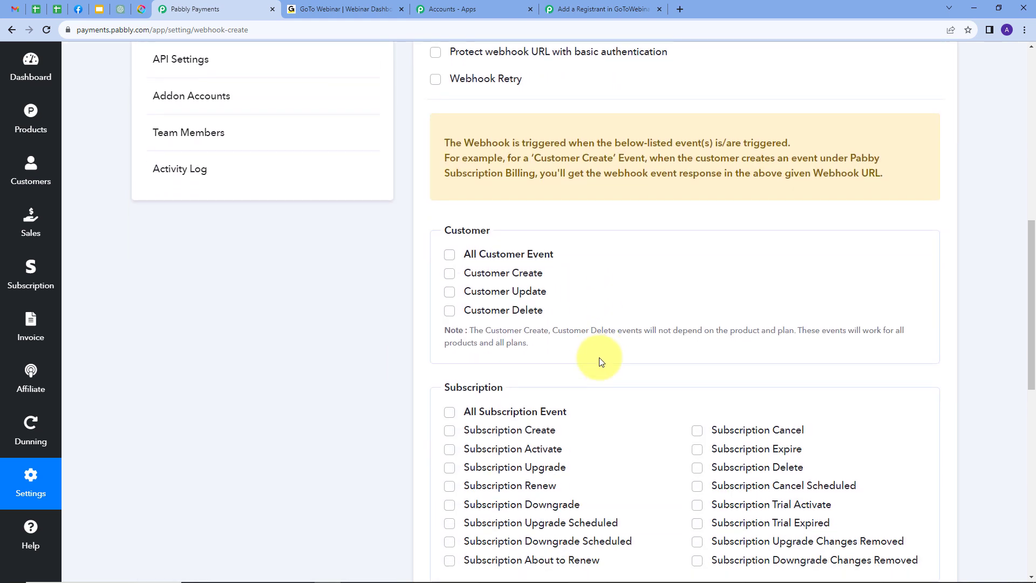
mouse_move(469, 395)
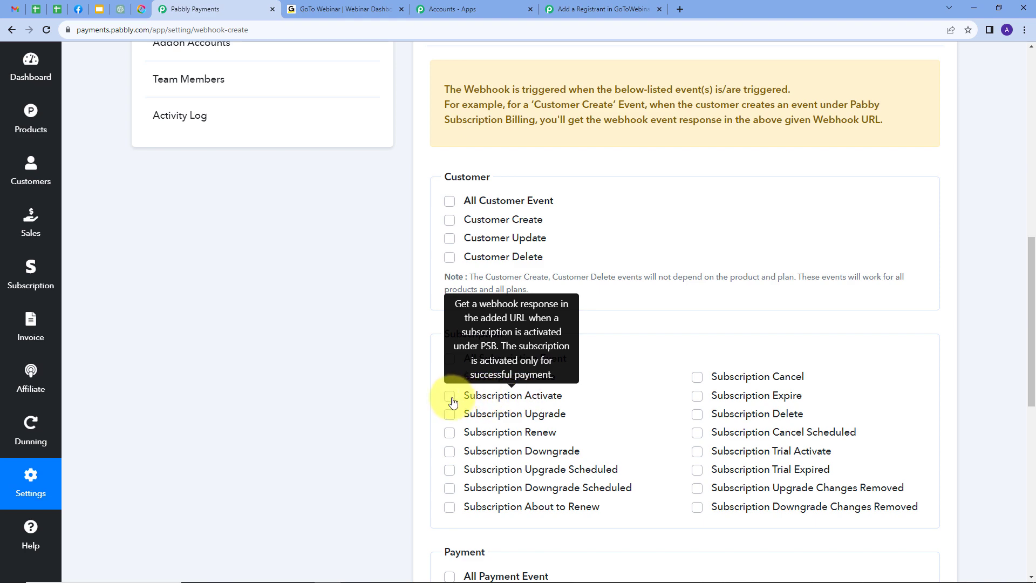
click(451, 398)
scroll(646, 295, down, 7)
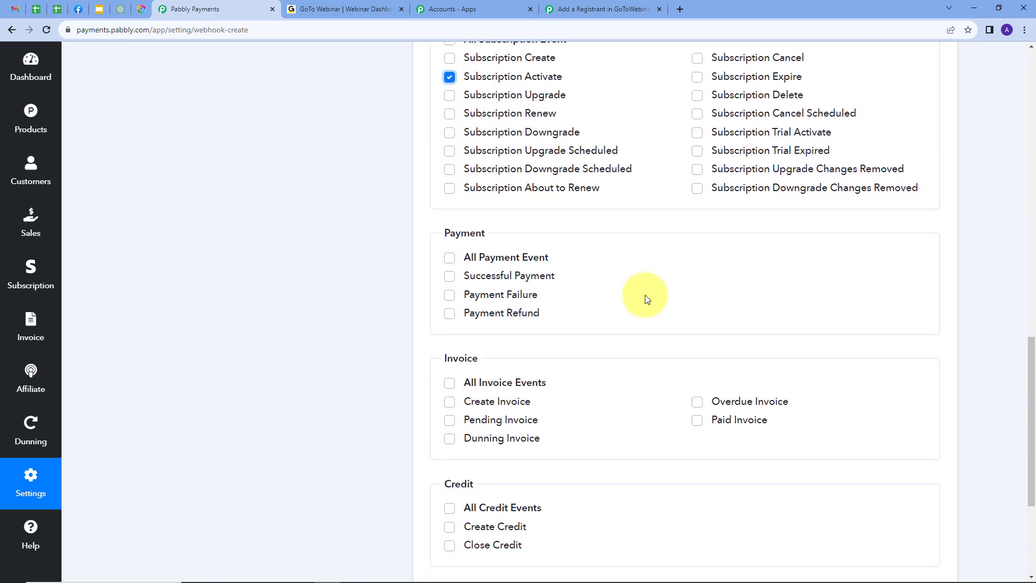
click(449, 509)
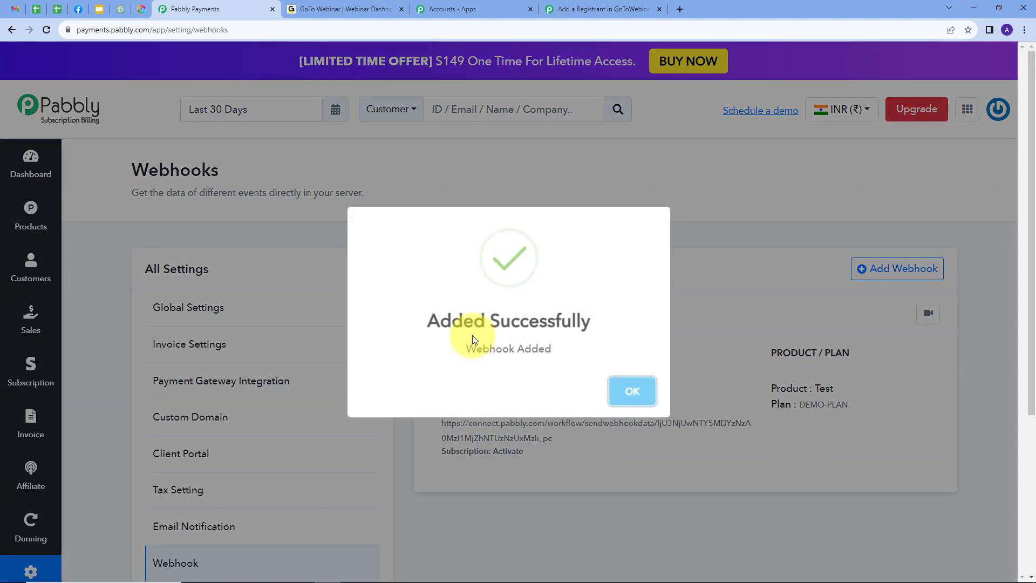
click(630, 390)
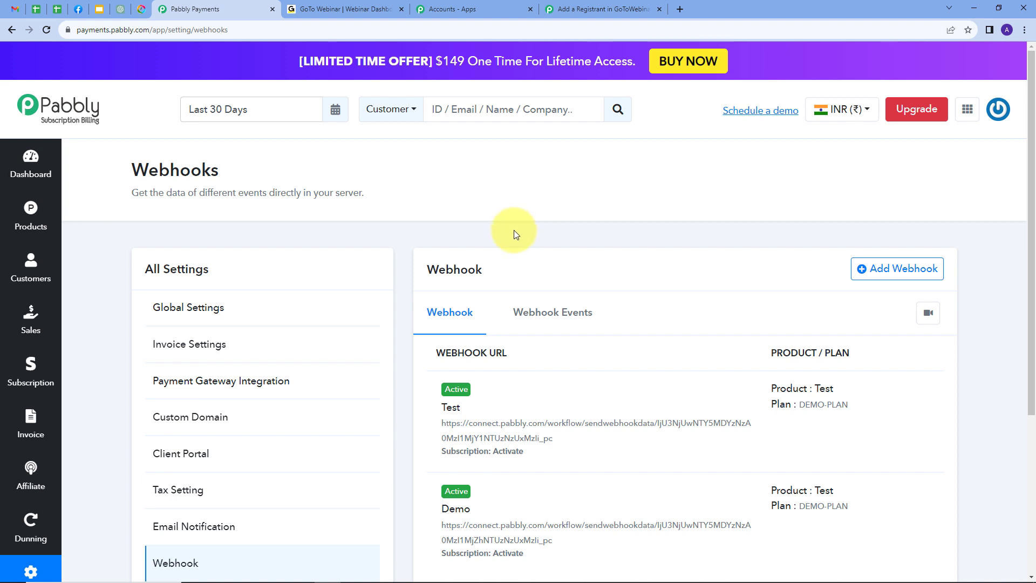
Switch to the Pabbly Connect workflow and start recapturing the trigger's webhook response.
click(585, 12)
scroll(232, 412, down, 4)
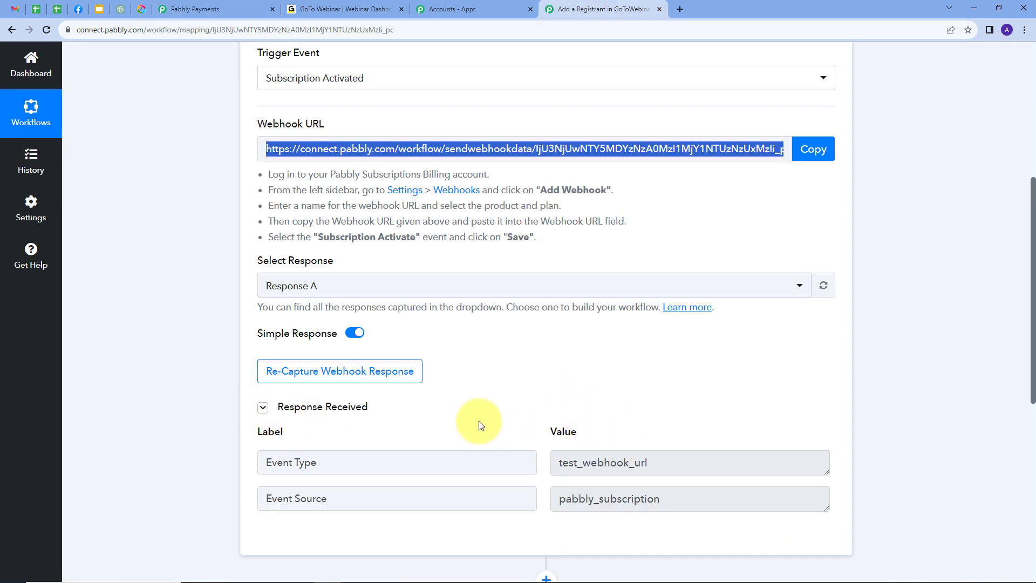
click(356, 377)
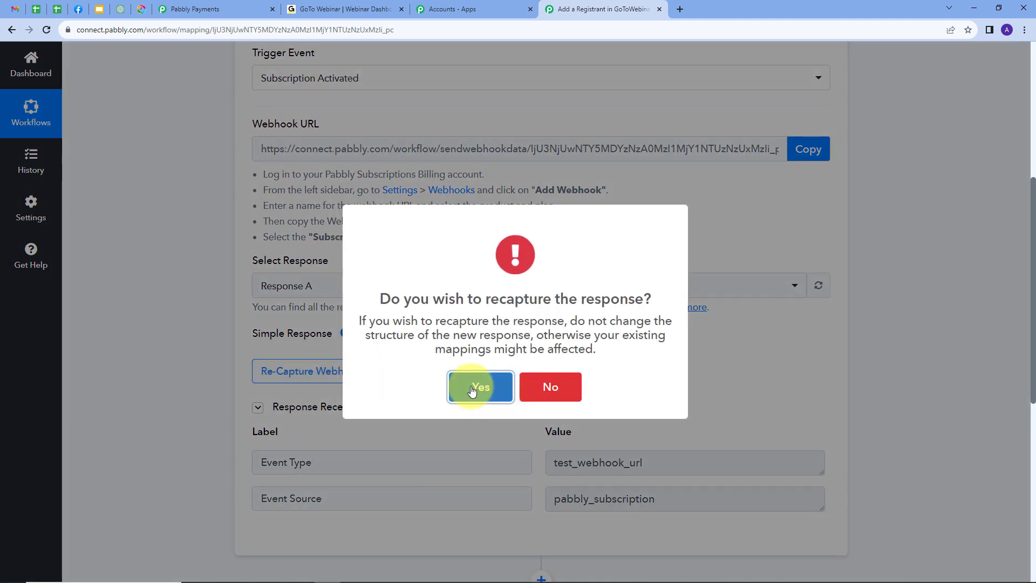
click(478, 387)
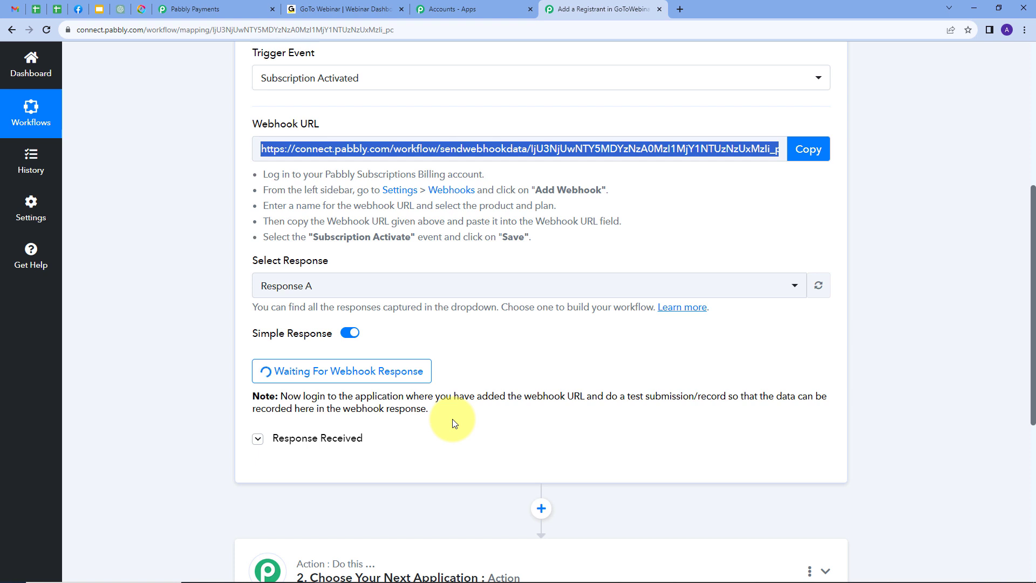
Switch to Pabbly Subscription Billing and start adding a new subscription manually.
click(202, 8)
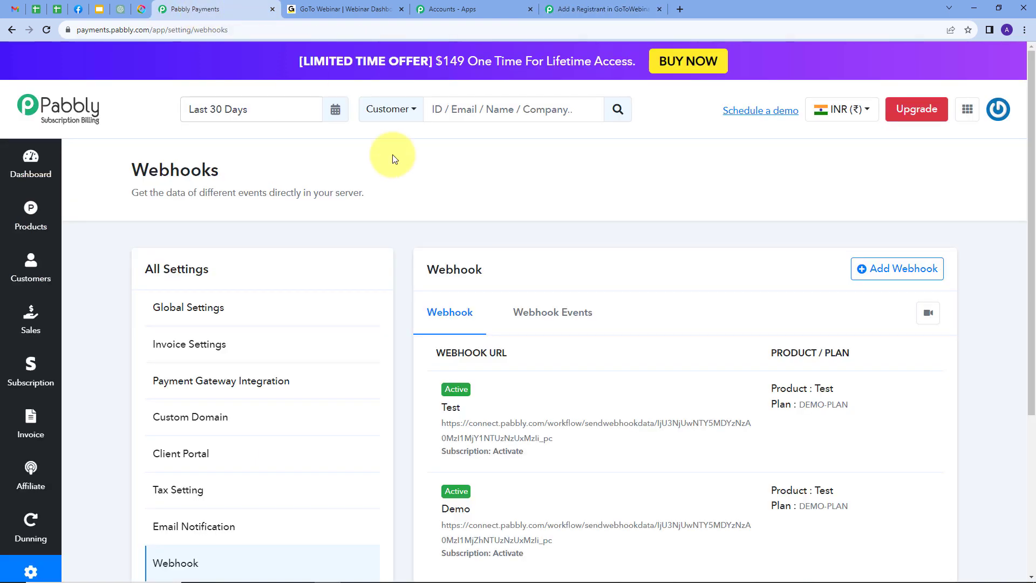
click(31, 366)
scroll(561, 385, down, 3)
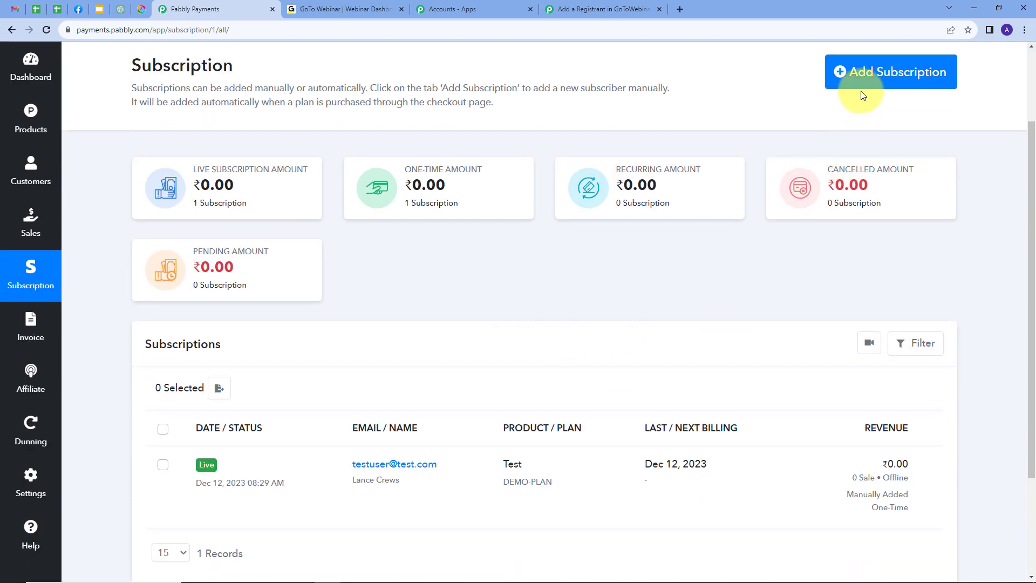
click(865, 82)
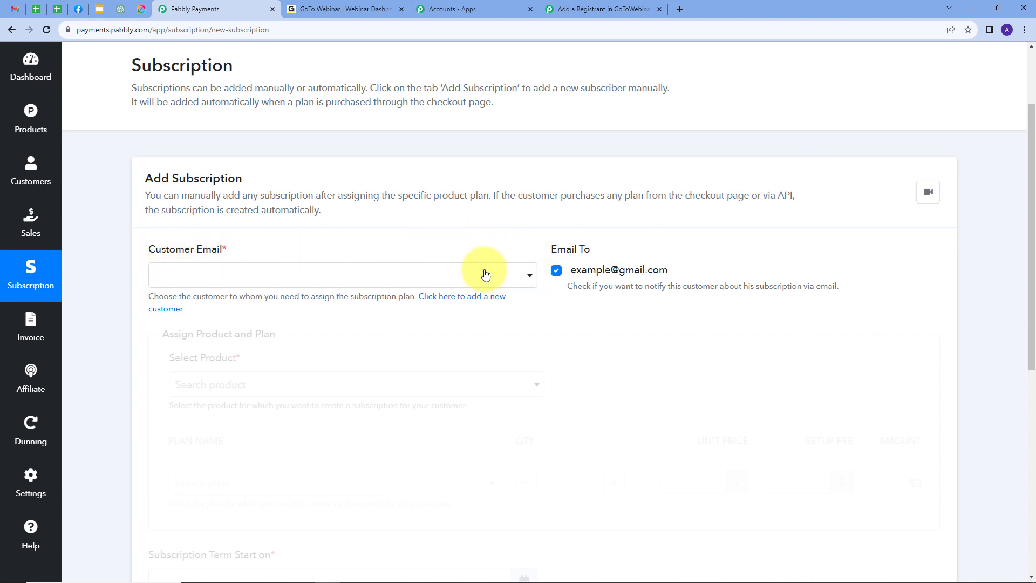
Choose the demo customer's email for the subscription and assign the product Test with the plan DEMO-PLAN.
click(528, 281)
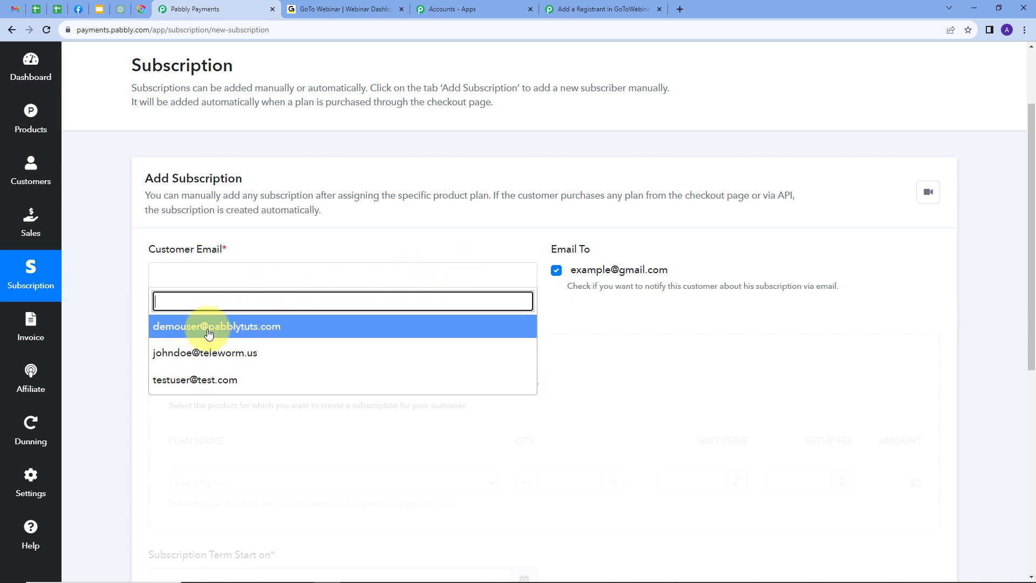
click(209, 335)
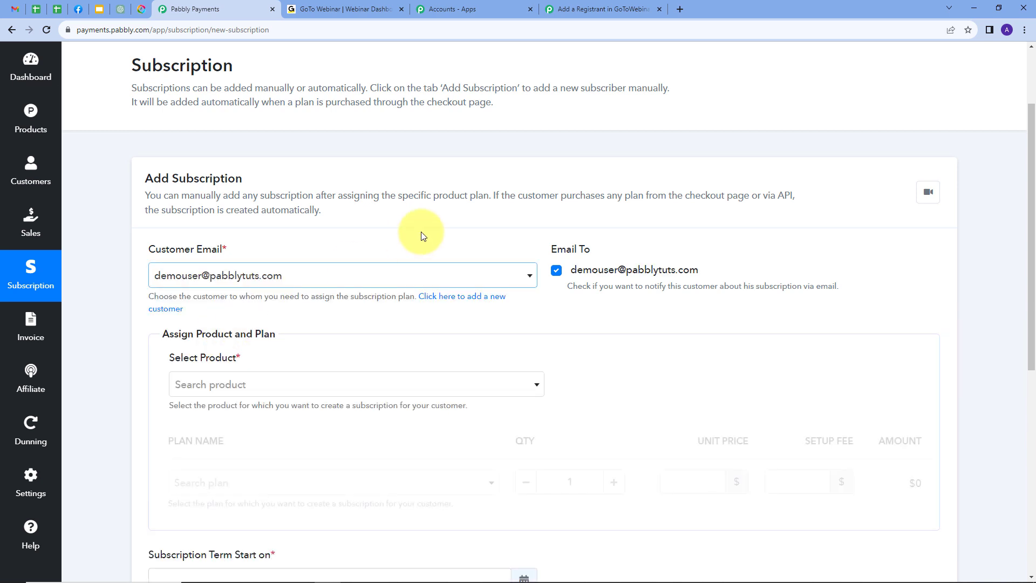
scroll(423, 235, down, 2)
click(397, 278)
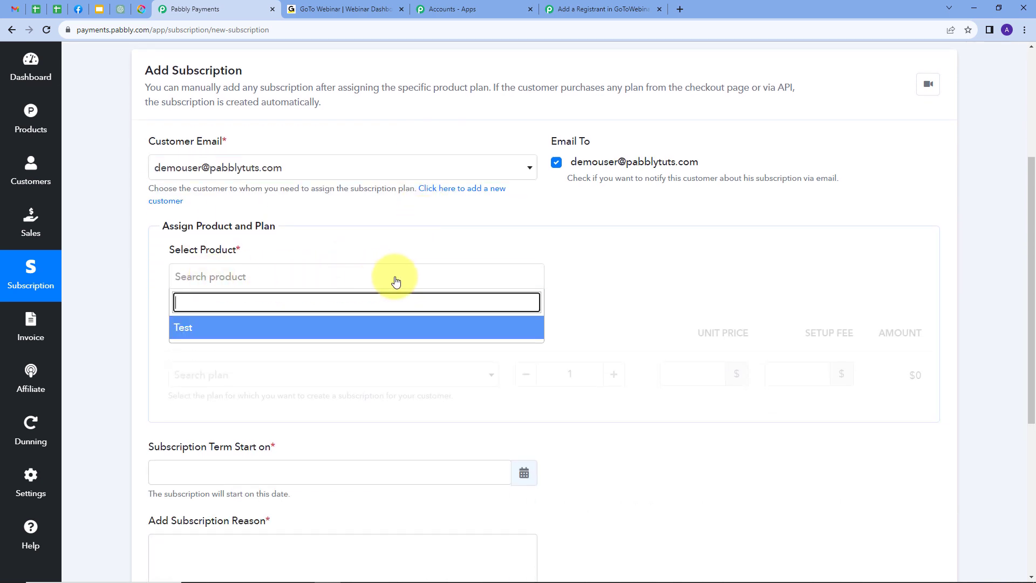
click(189, 333)
scroll(348, 244, down, 1)
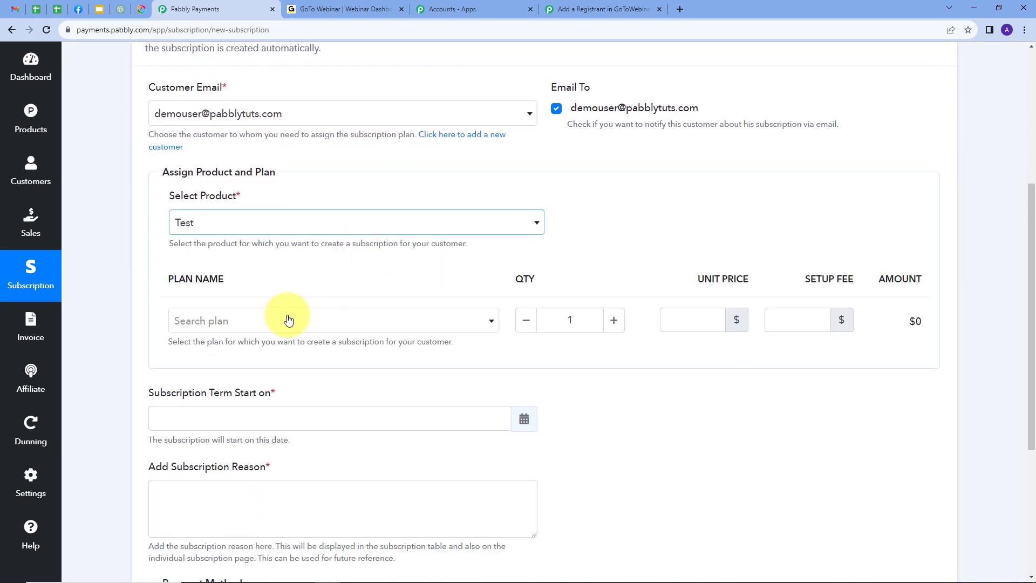
click(363, 323)
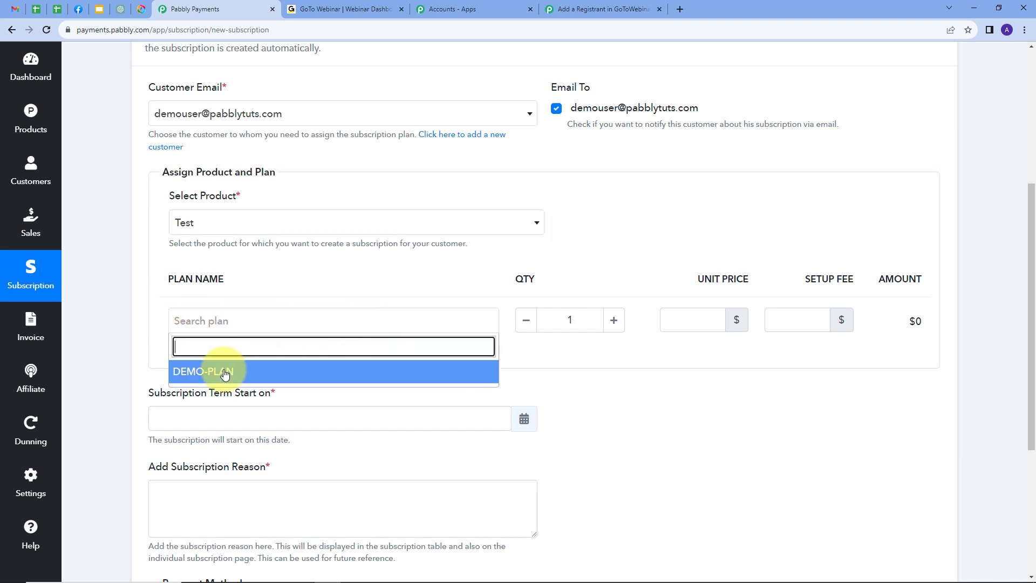
click(187, 373)
scroll(642, 323, up, 1)
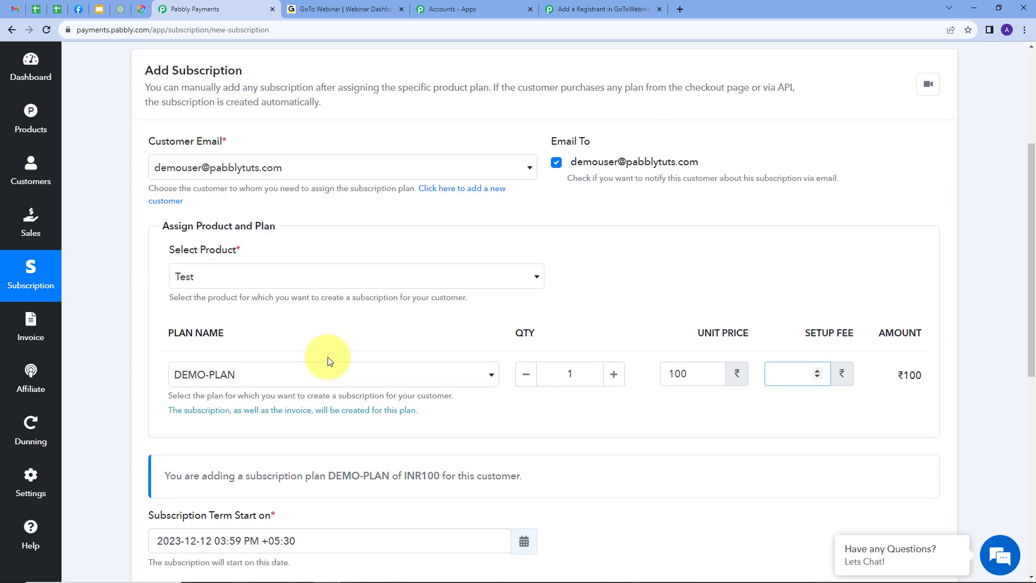
Set the plan's price to INR 0, enter "Testing" as the subscription reason and save the subscription.
scroll(669, 313, down, 6)
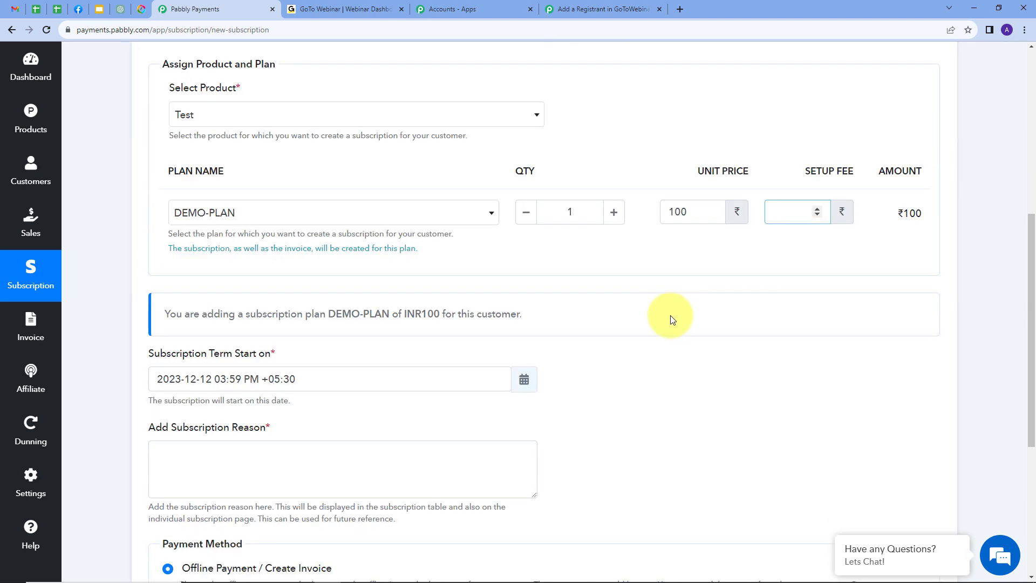
scroll(672, 315, down, 1)
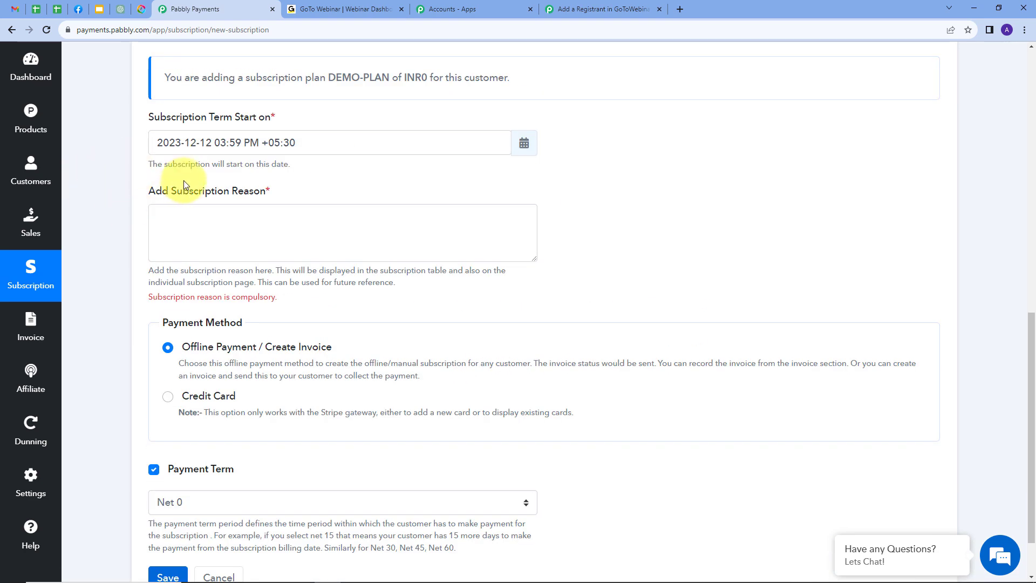
click(203, 224)
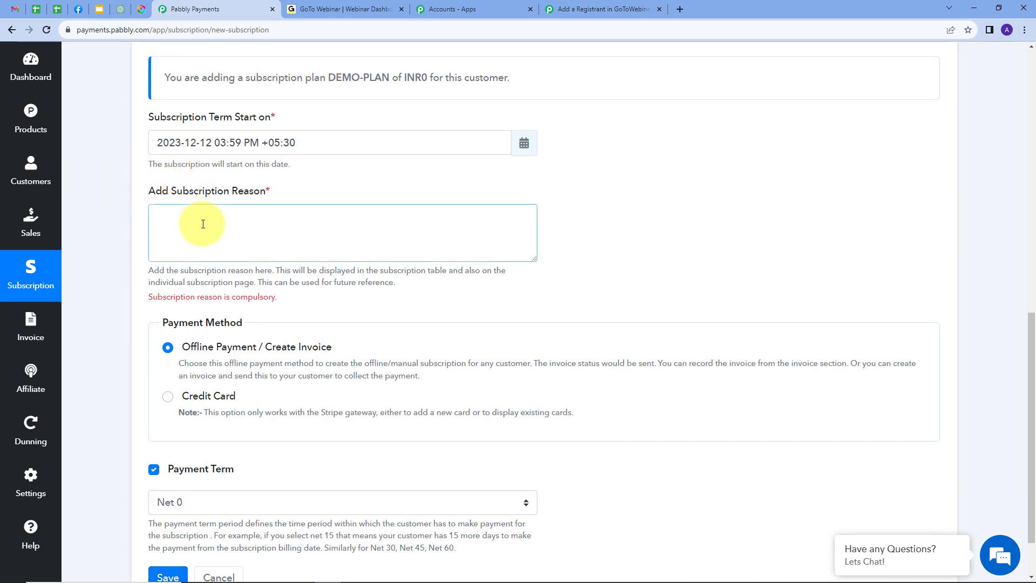
text(Testing)
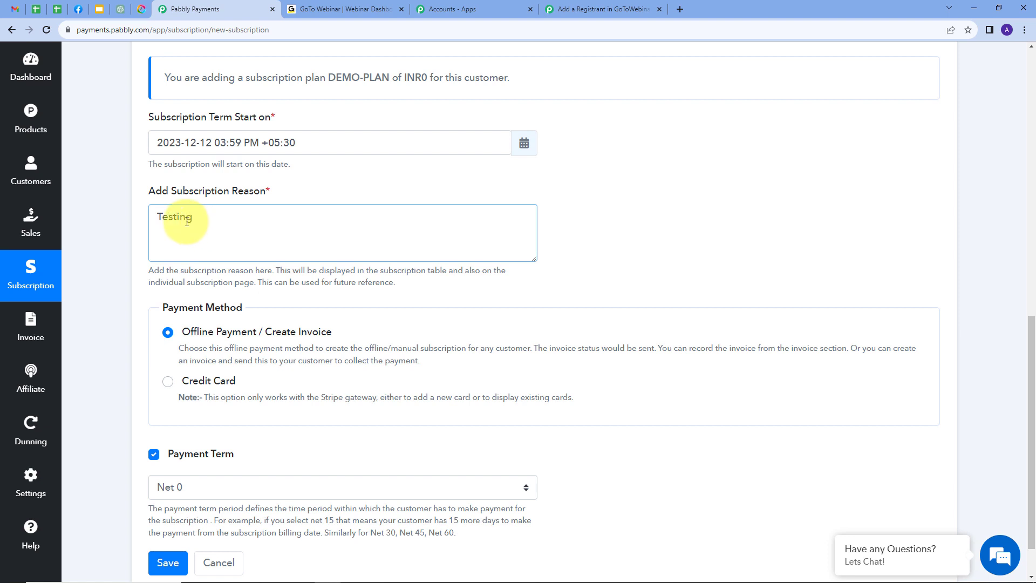
scroll(413, 259, down, 1)
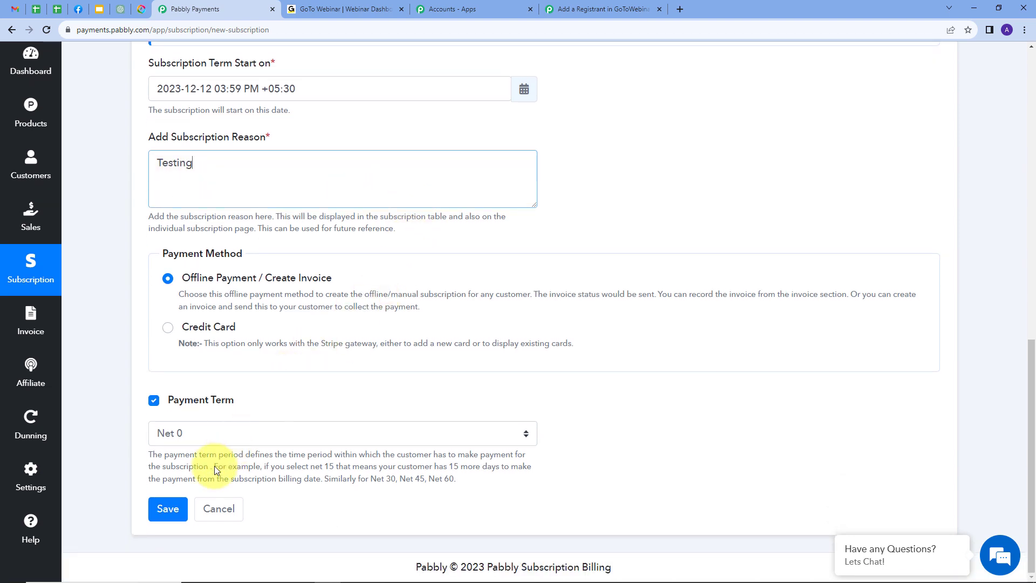
click(169, 509)
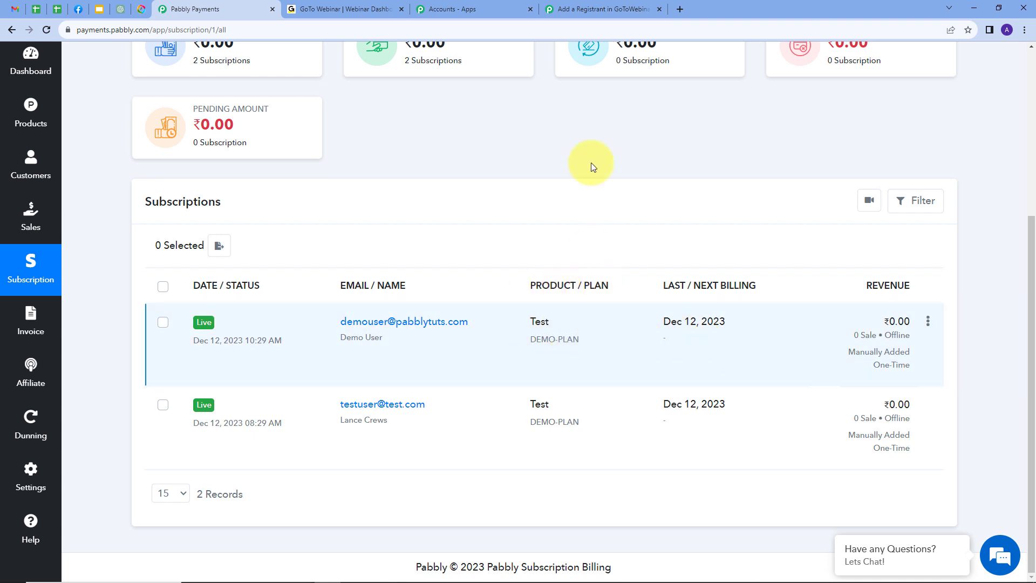
Switch to the Pabbly Connect workflow and examine the subscription note, status, product name and plan name in the captured trigger response.
click(583, 9)
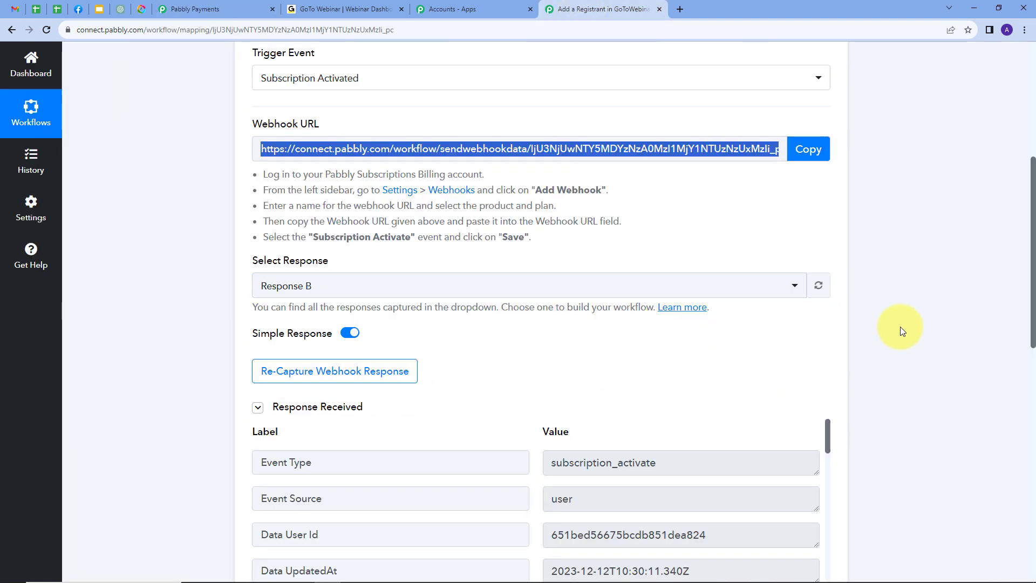
scroll(900, 321, down, 4)
scroll(262, 370, down, 2)
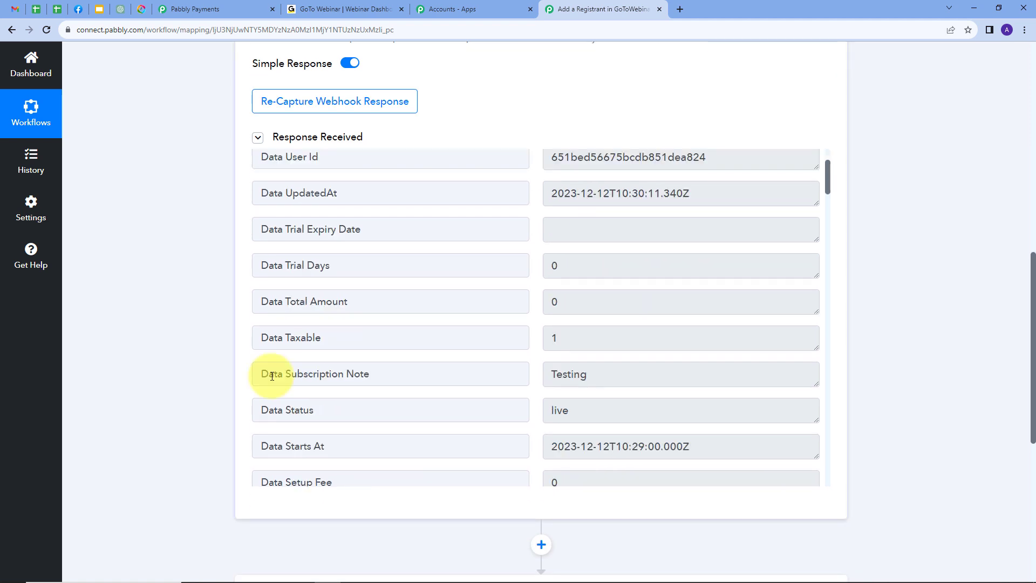
drag(604, 374, 555, 375)
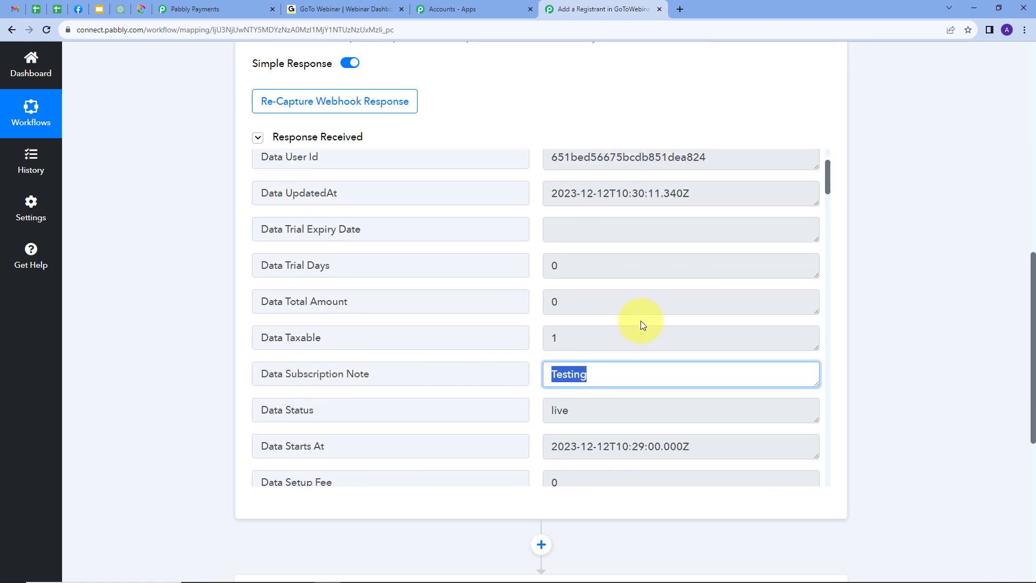
scroll(642, 324, down, 2)
key(Tab)
scroll(651, 312, down, 1)
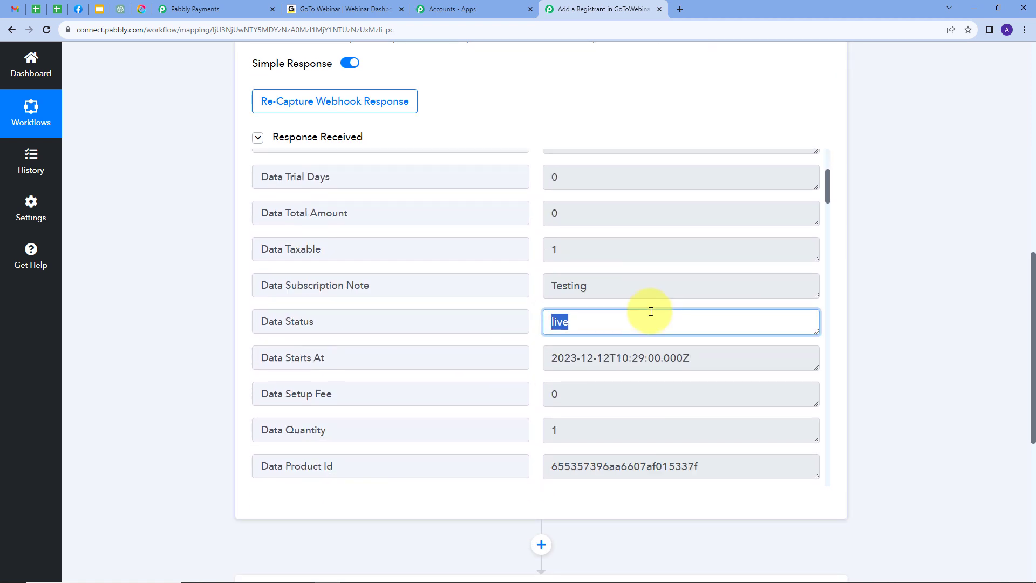
scroll(650, 312, down, 5)
drag(620, 280, 536, 293)
scroll(637, 291, down, 1)
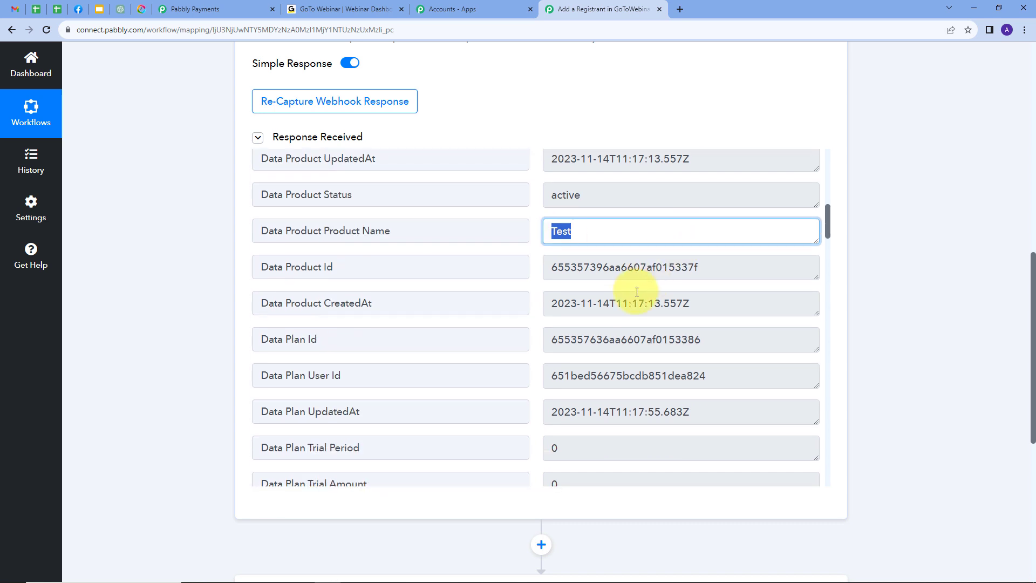
scroll(636, 292, down, 7)
drag(642, 323, 326, 328)
scroll(647, 305, down, 2)
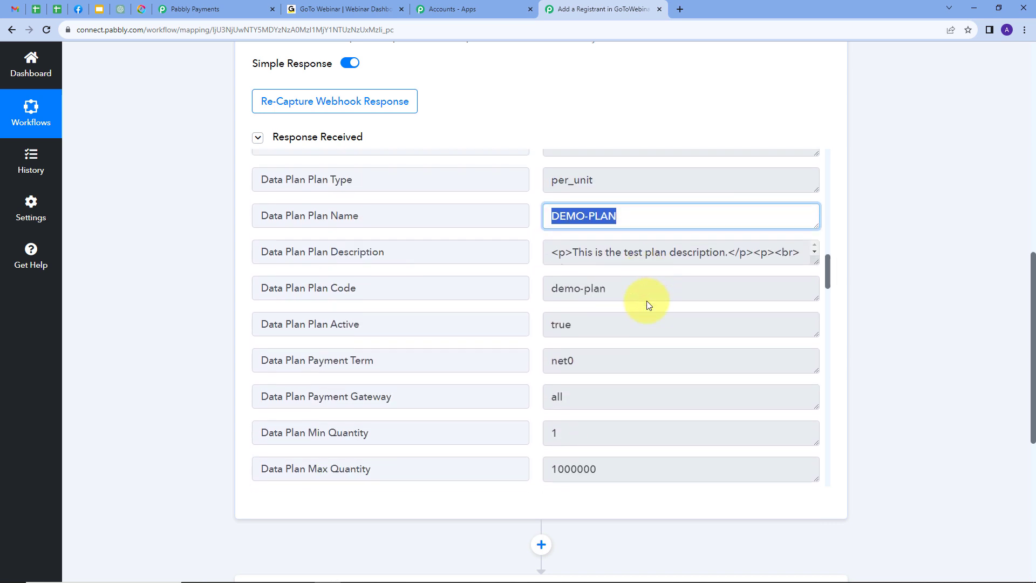
Examine the customer's email, phone, first name, last name and company name in the captured trigger response.
scroll(648, 306, down, 5)
drag(733, 273, 504, 302)
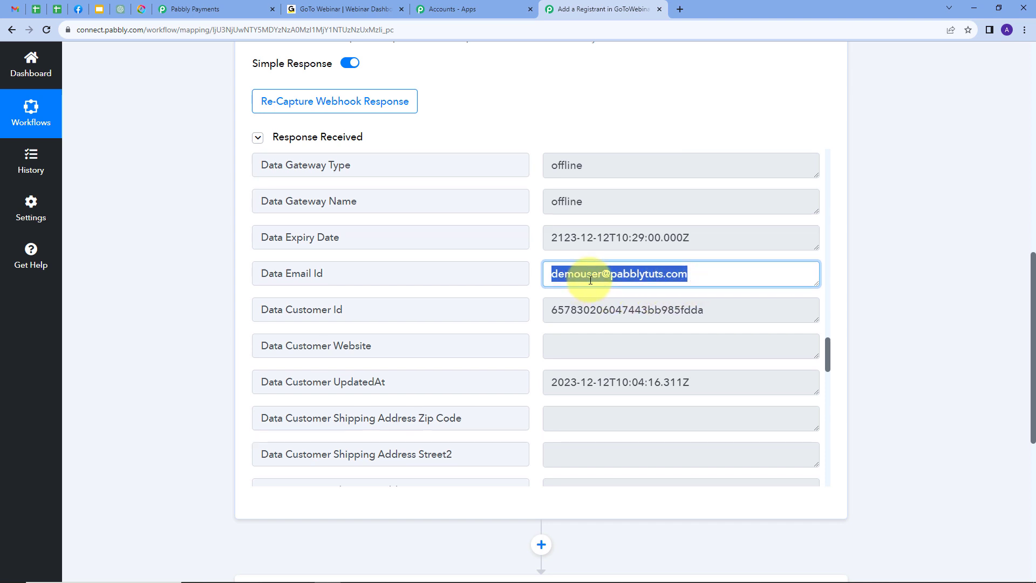
scroll(663, 278, down, 3)
scroll(663, 278, down, 5)
drag(662, 265, 551, 269)
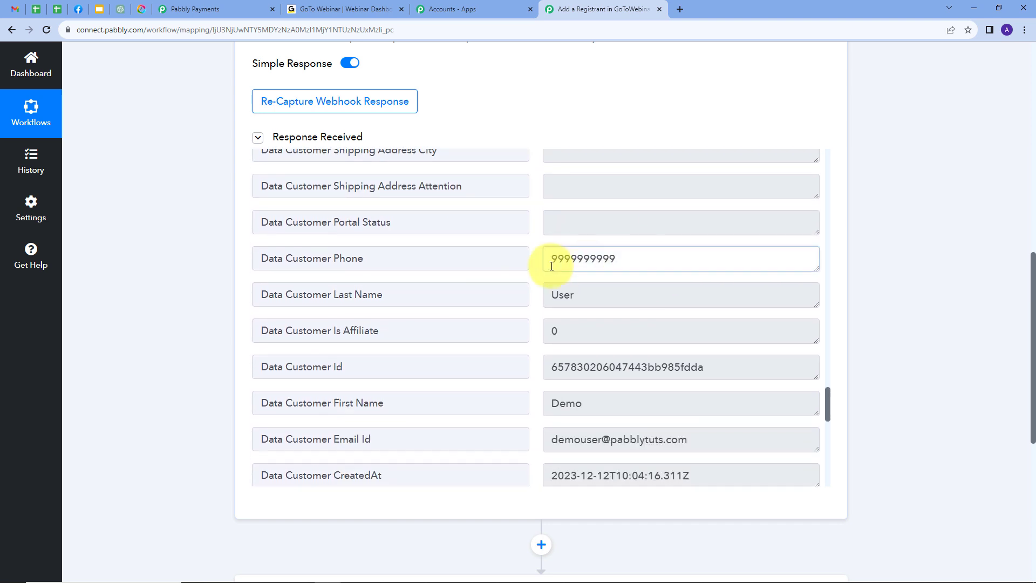
drag(597, 403, 513, 410)
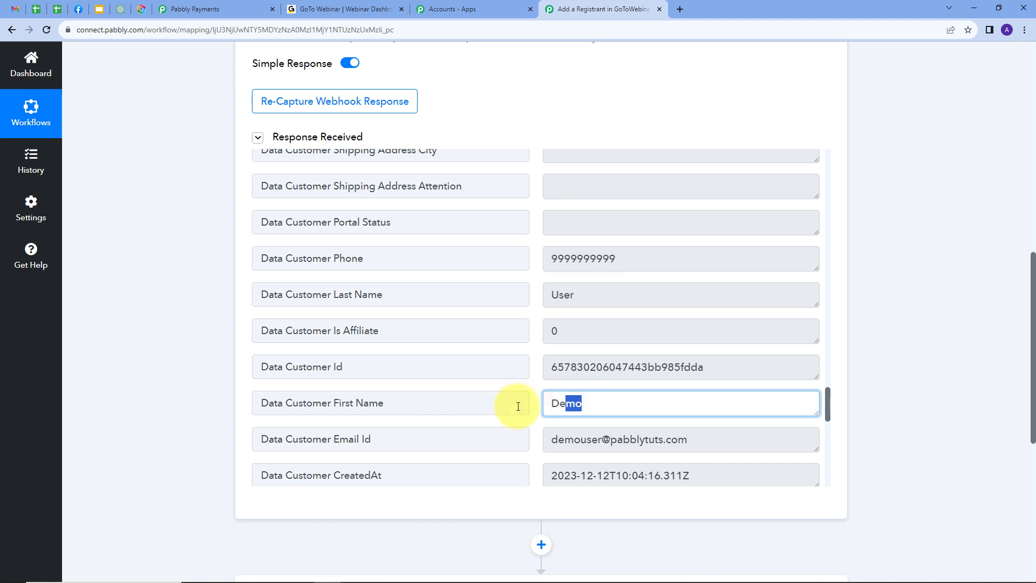
drag(592, 294, 521, 298)
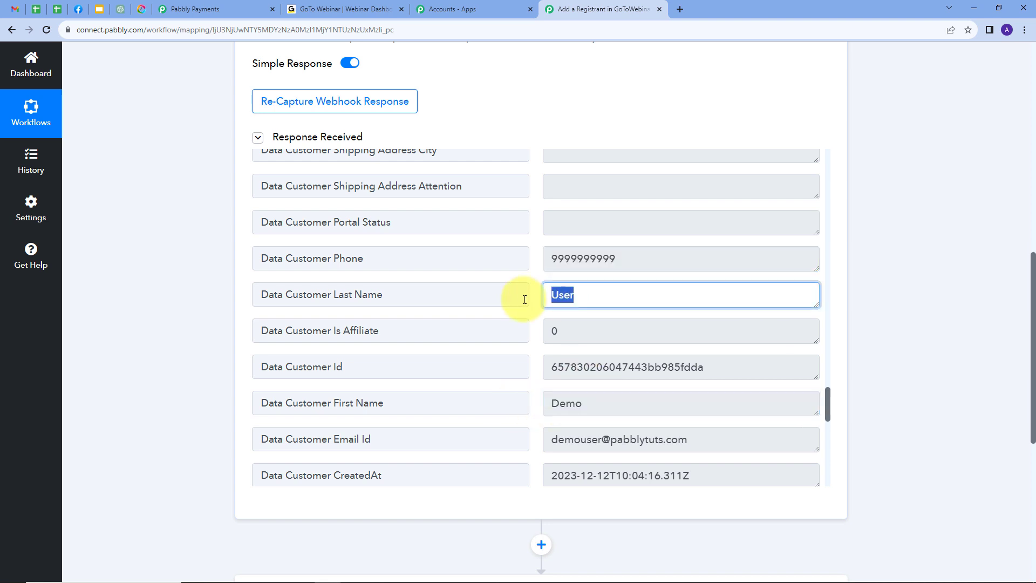
scroll(620, 372, down, 2)
scroll(620, 372, down, 1)
drag(618, 352, 539, 355)
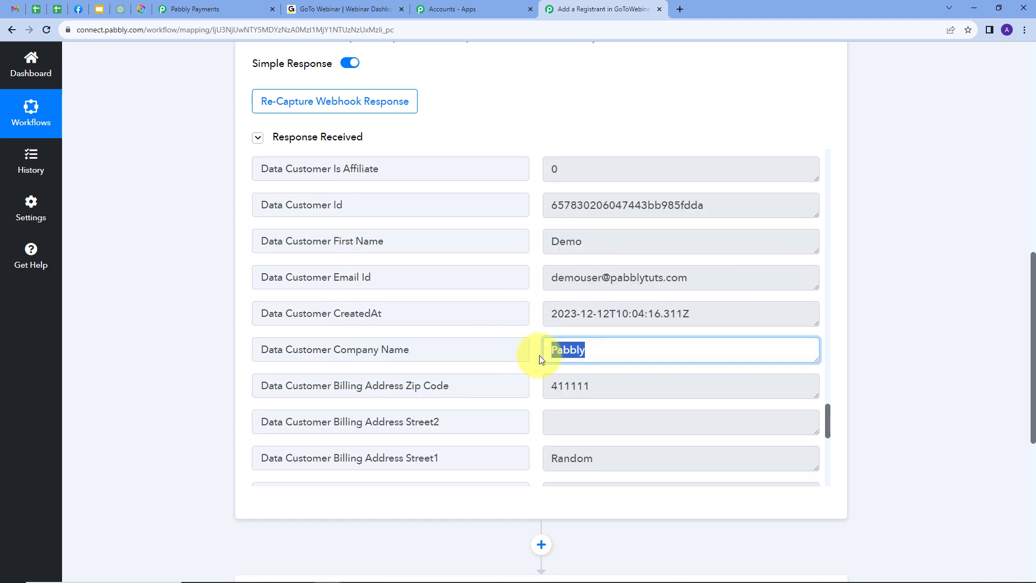
Examine the customer's billing address fields in the response: zip code, state code, state, country and city.
scroll(504, 357, down, 1)
drag(602, 338, 512, 350)
scroll(588, 340, down, 2)
drag(592, 331, 511, 340)
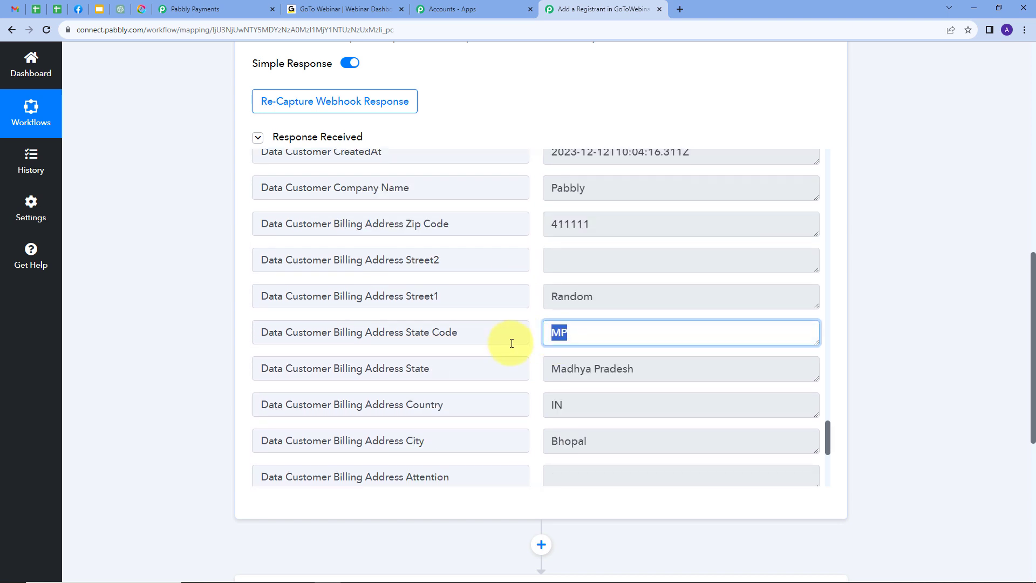
scroll(556, 340, down, 1)
drag(671, 319, 517, 333)
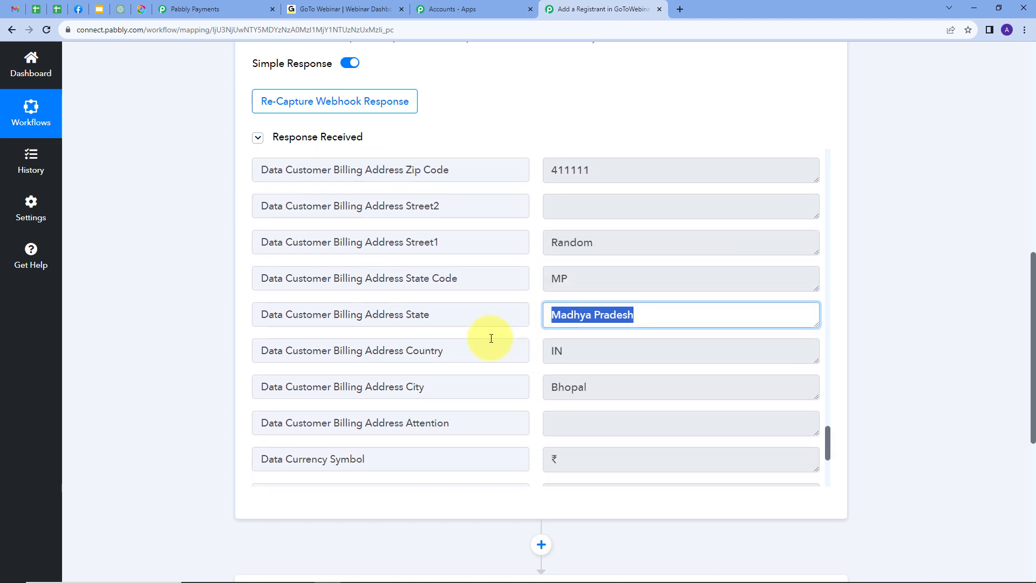
scroll(508, 334, down, 1)
drag(573, 300, 527, 309)
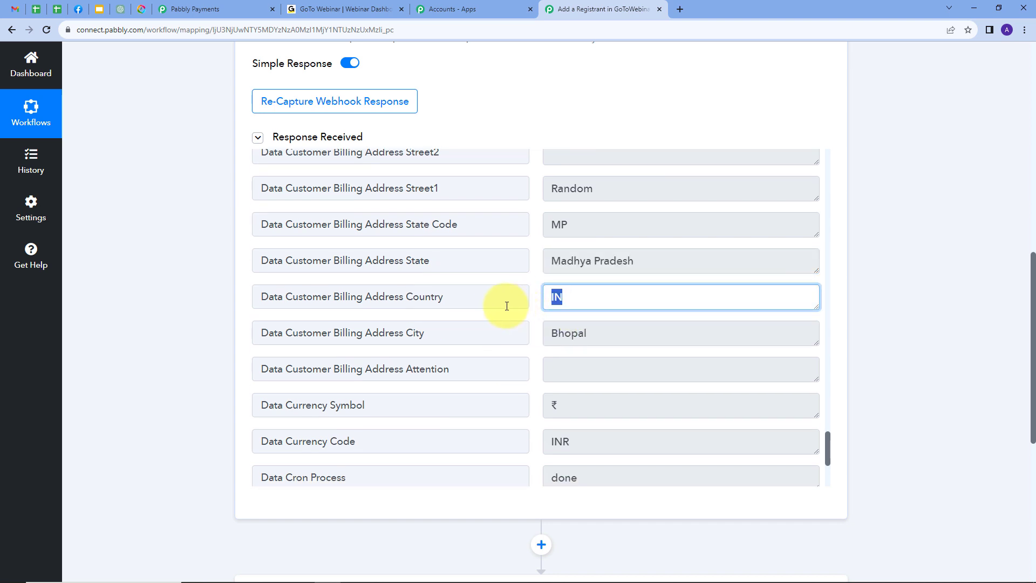
drag(588, 333, 493, 349)
scroll(499, 324, down, 2)
scroll(635, 383, up, 3)
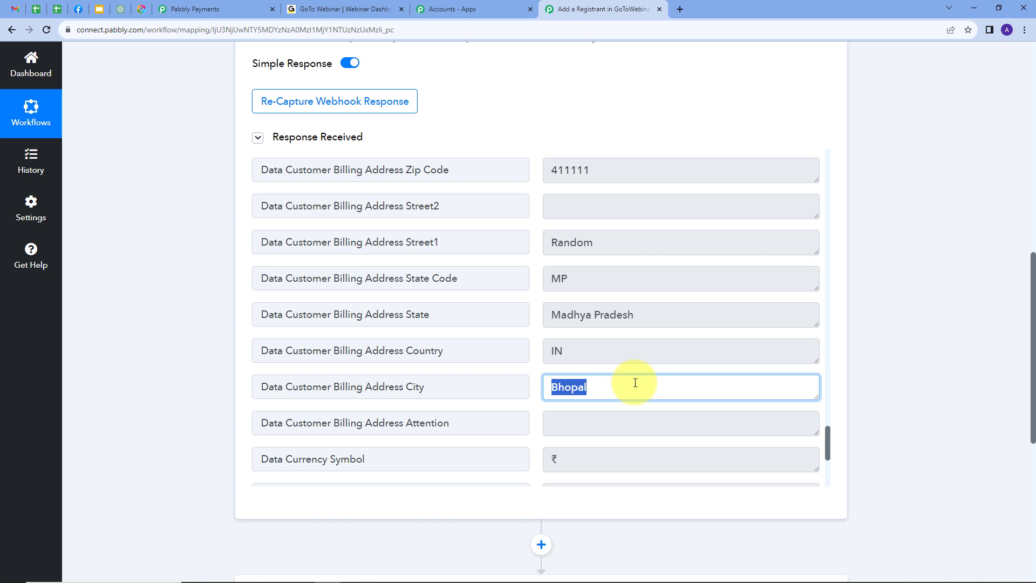
Set the workflow's second step to the GoToWebinar app with the action event Create Registrant.
scroll(916, 335, down, 4)
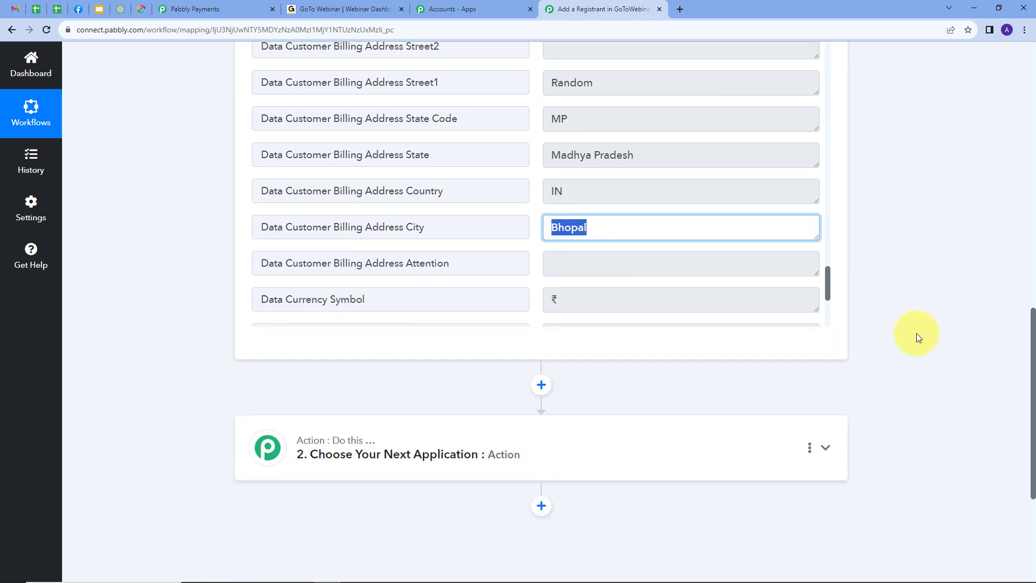
click(667, 386)
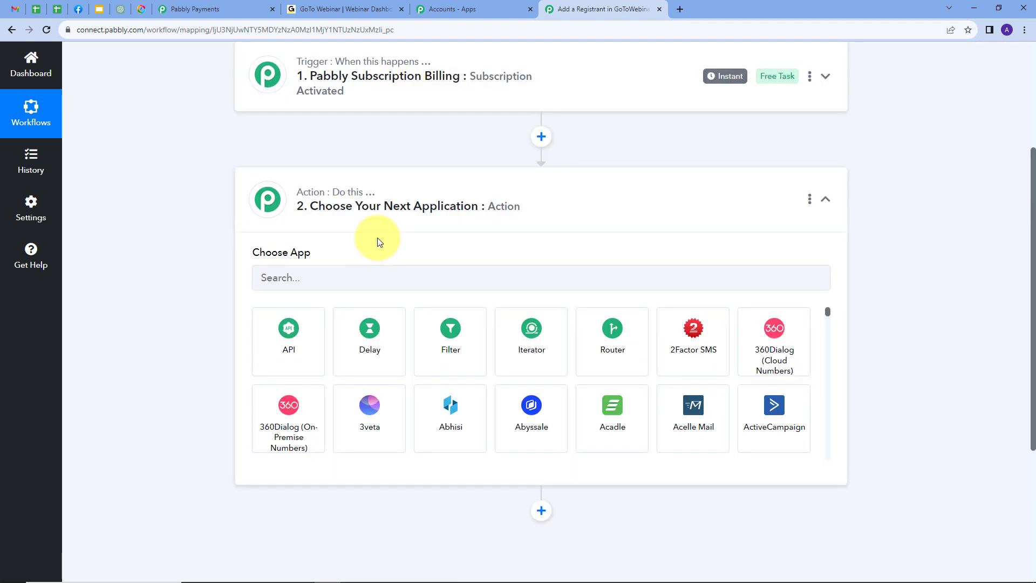
click(375, 276)
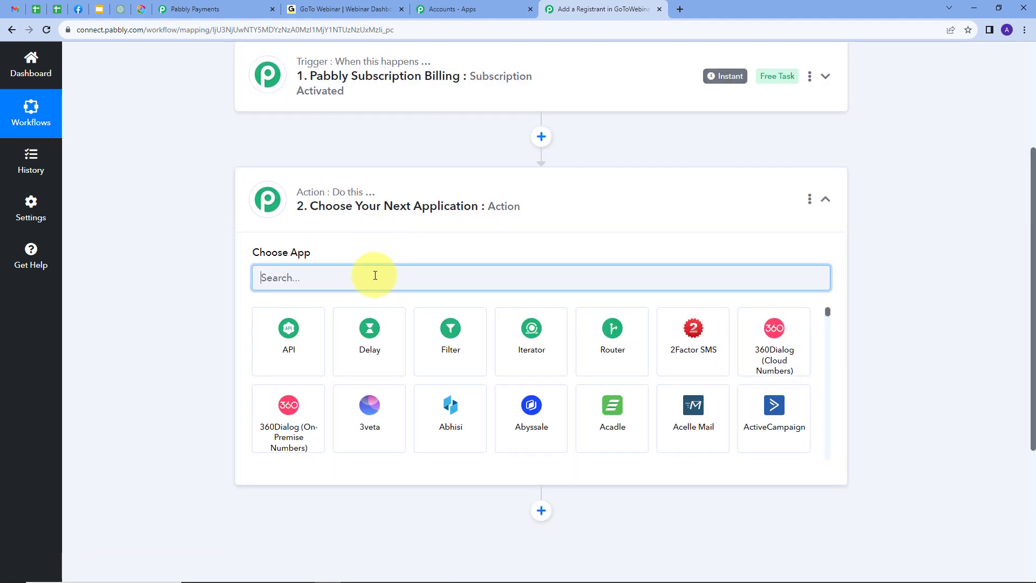
text(Got)
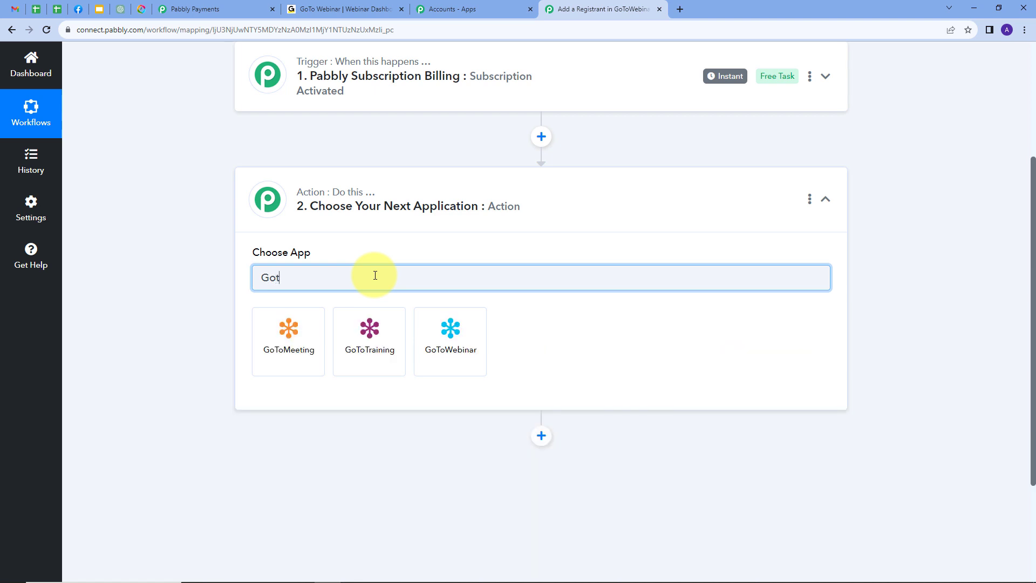
click(451, 335)
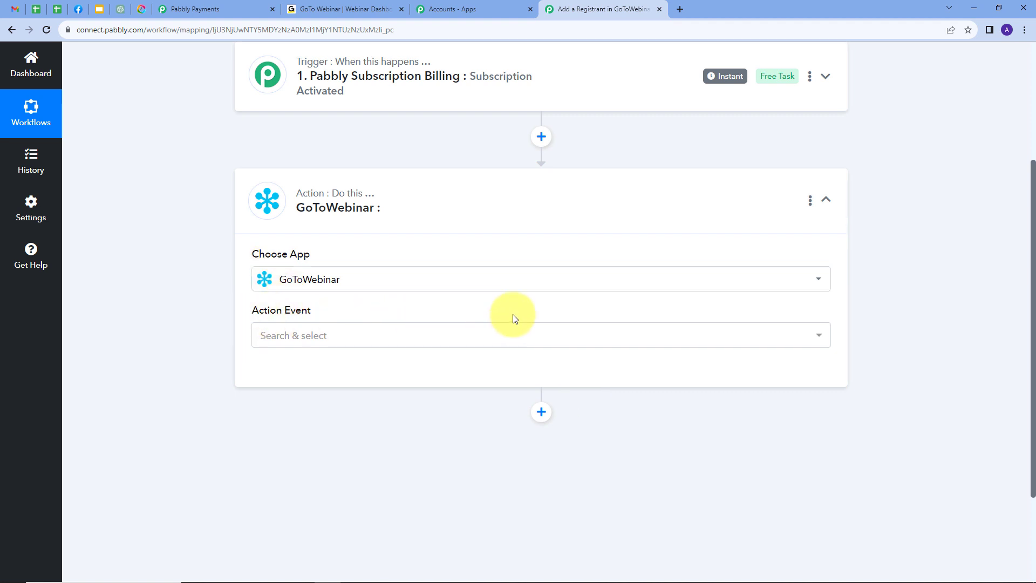
click(513, 337)
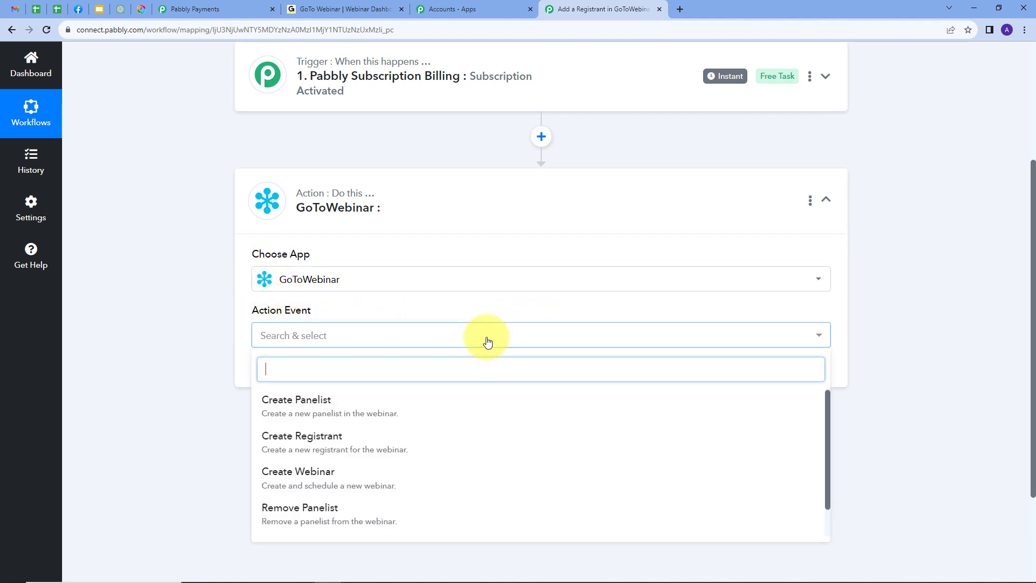
click(306, 444)
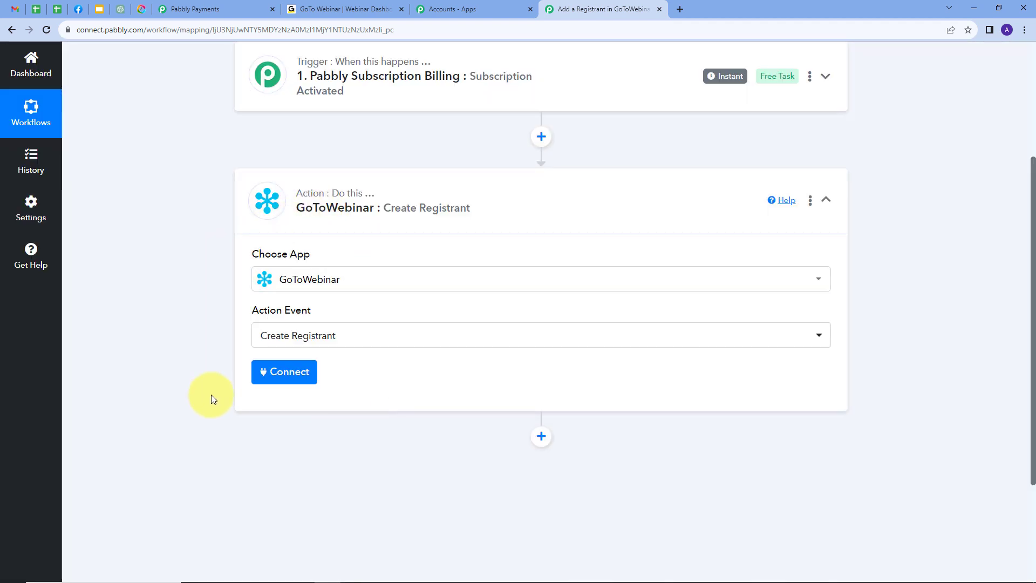
Add a new GoToWebinar connection for the action, authorize the account and dismiss the From Time warning.
click(283, 375)
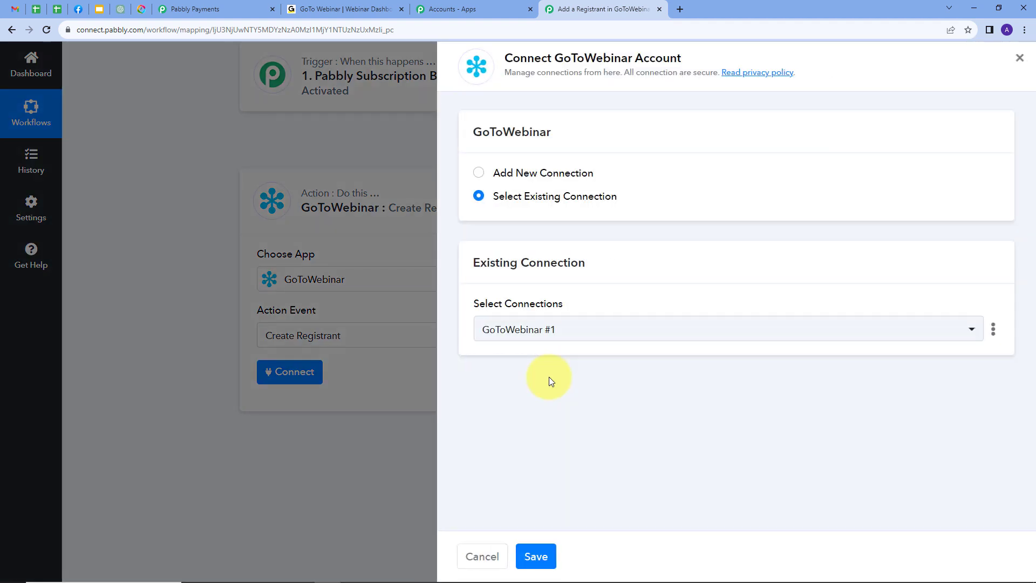
click(507, 172)
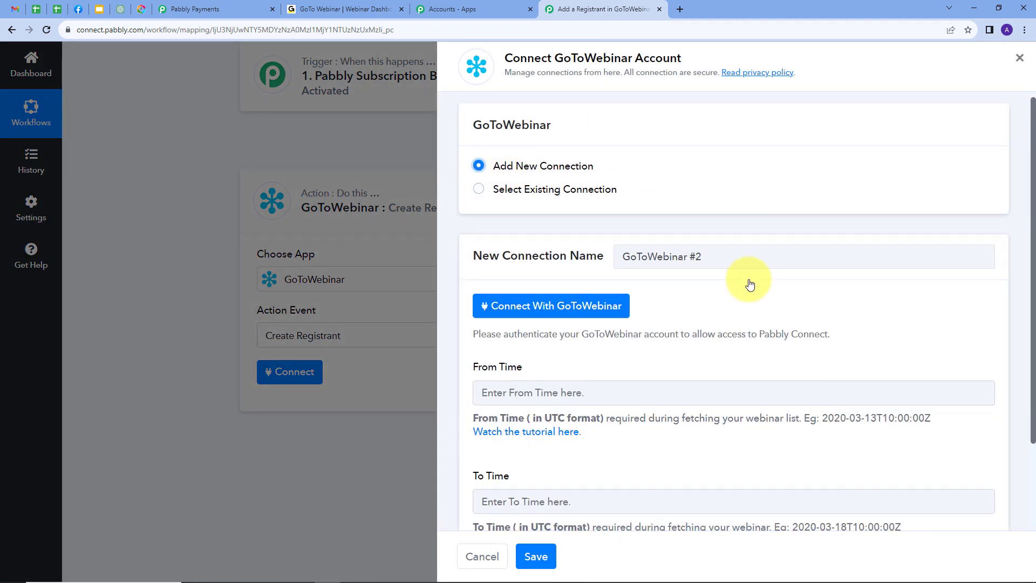
scroll(627, 158, down, 2)
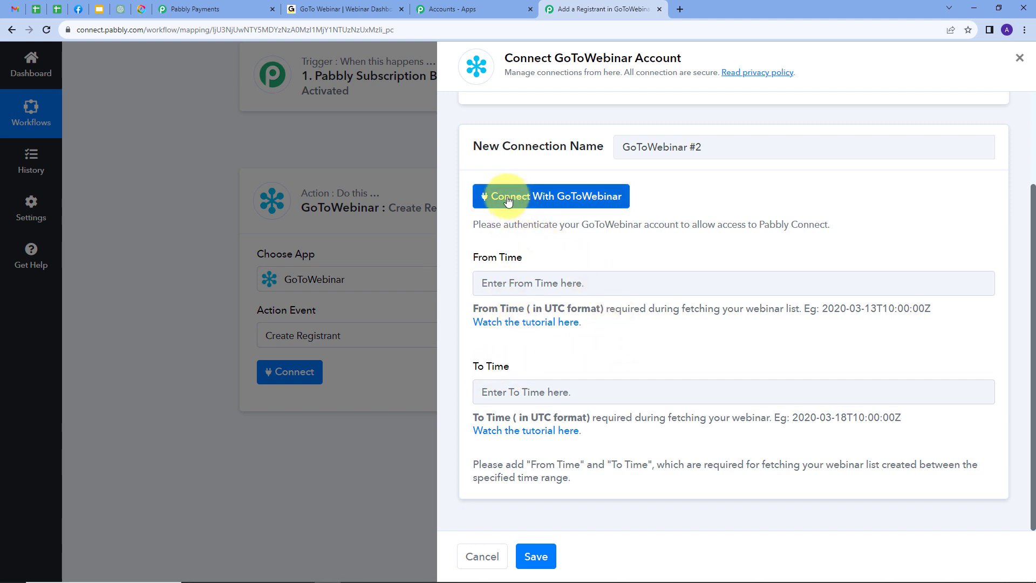
click(577, 198)
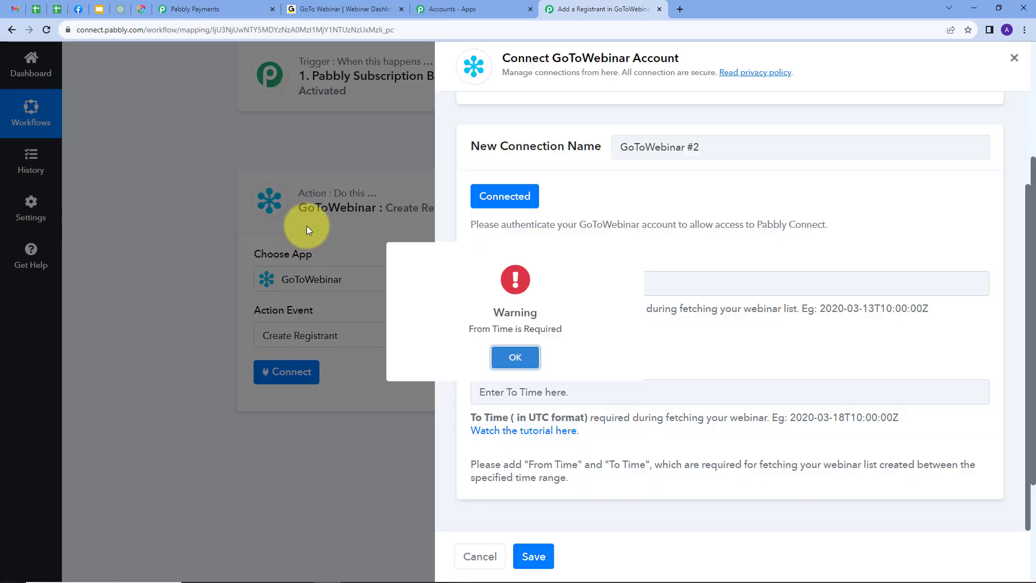
click(513, 356)
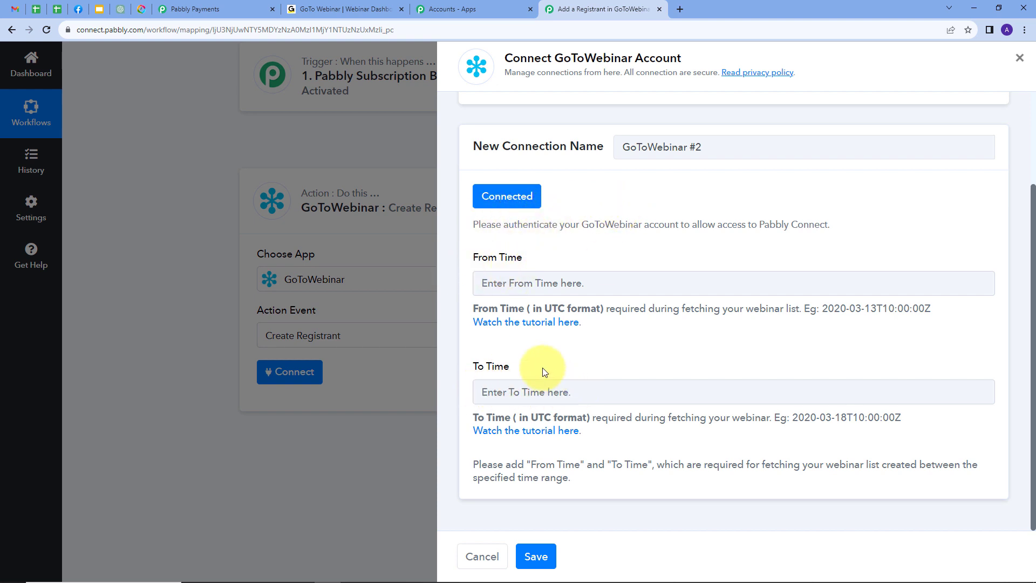
Switch to the GoTo Webinar dashboard and check the date and time of the upcoming Pabbly Integration webinar.
click(337, 11)
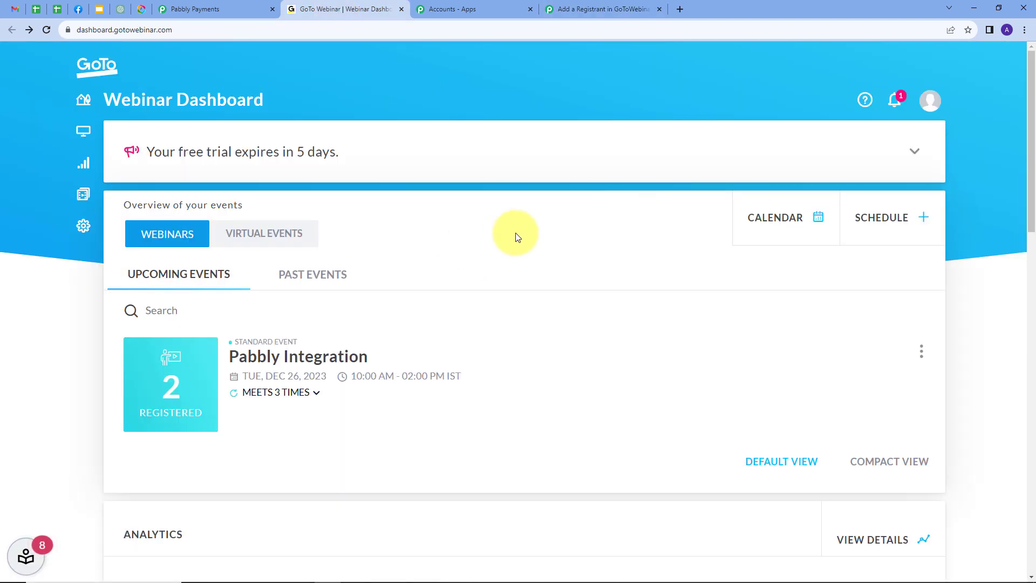
scroll(516, 237, down, 1)
scroll(335, 276, down, 1)
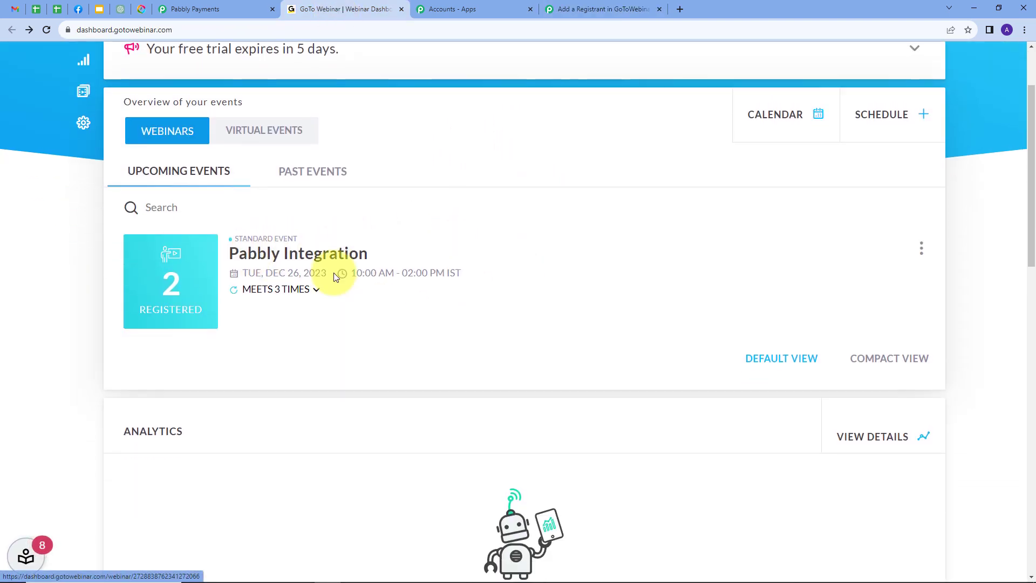
scroll(335, 277, down, 1)
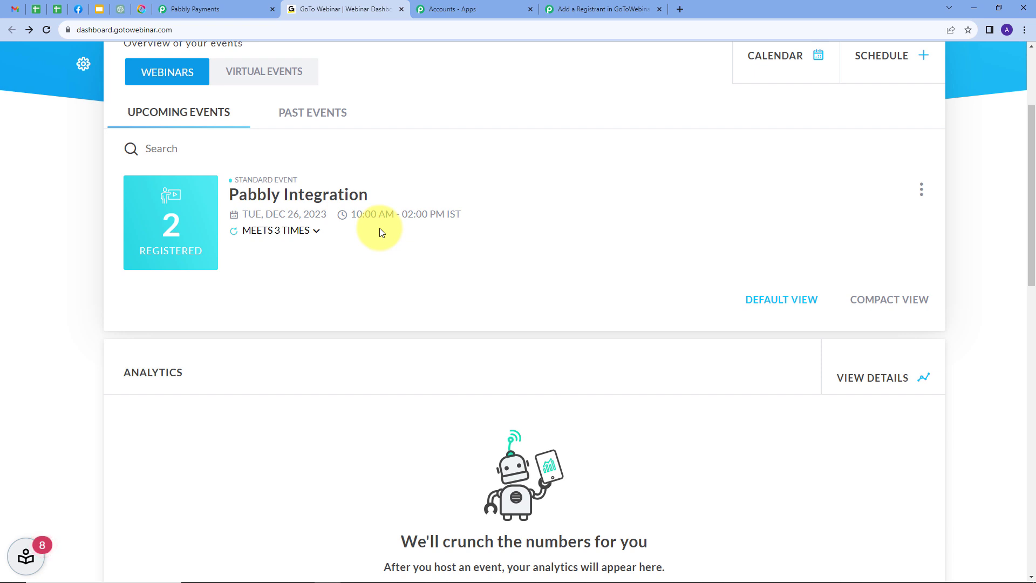
Switch back to Pabbly Connect and fill From Time with the example UTC timestamp 2020-03-13T10:00:00Z shown beneath that field.
click(603, 9)
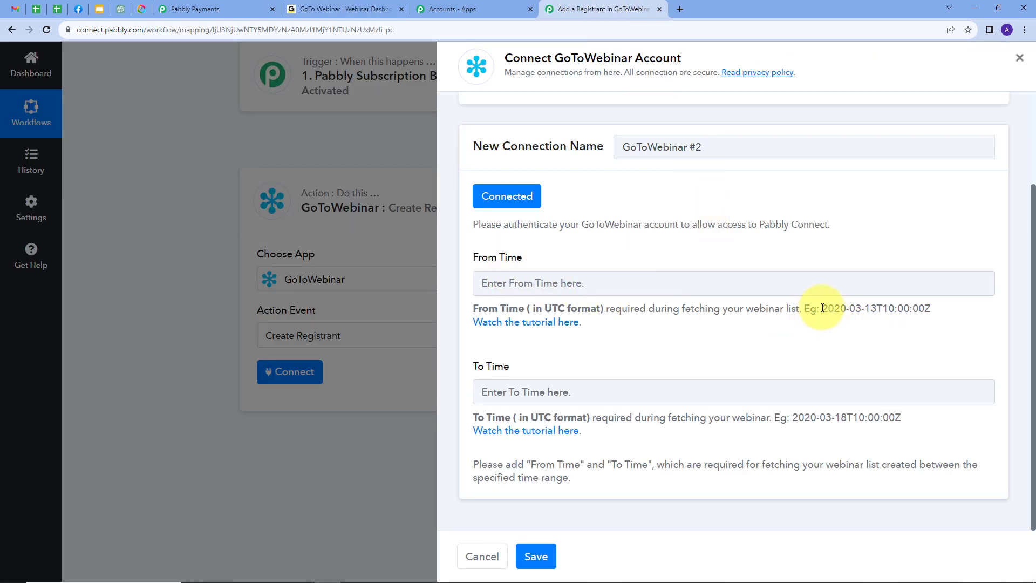
drag(822, 308, 940, 315)
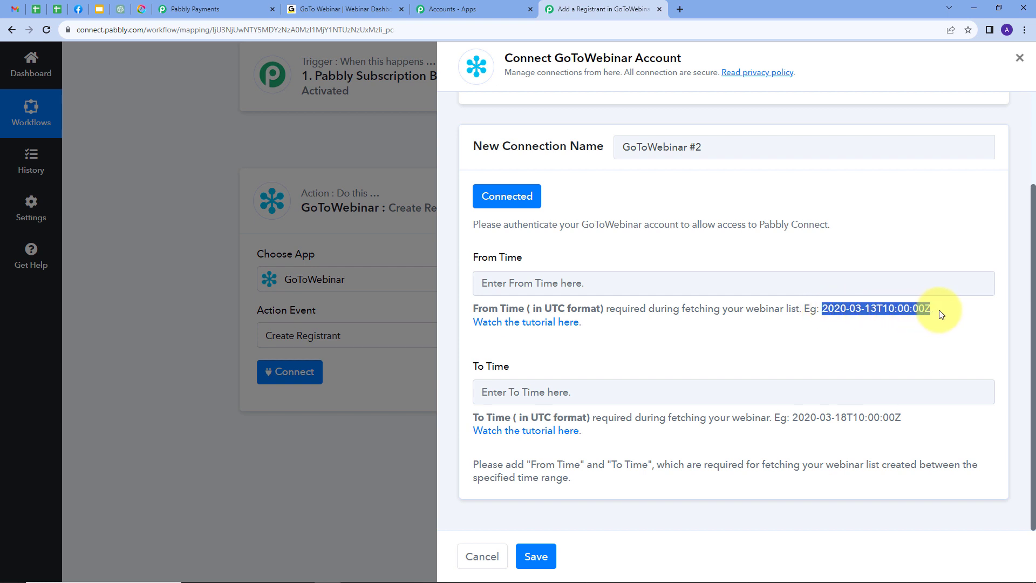
click(664, 341)
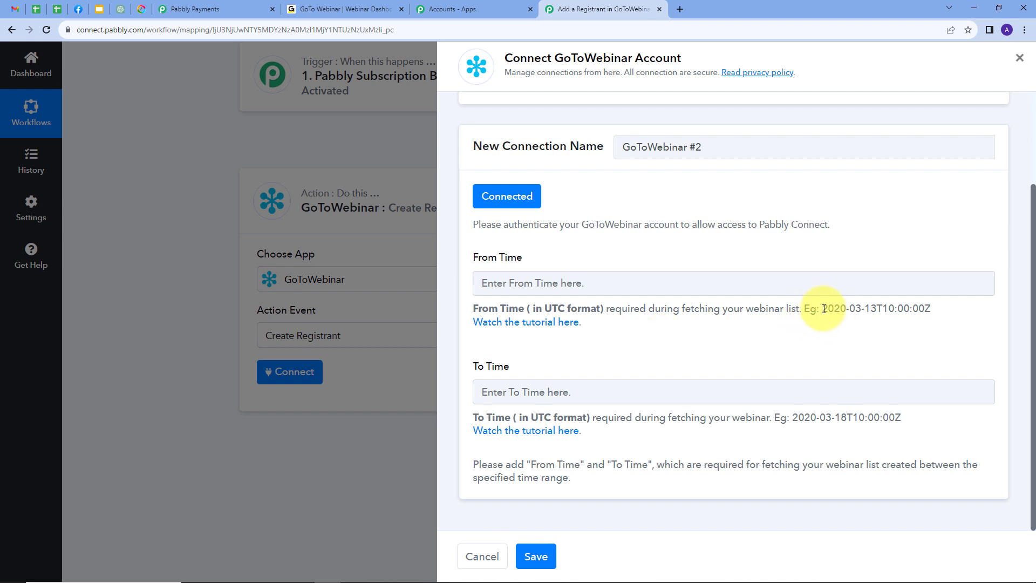
drag(823, 308, 934, 312)
key(ctrl+c)
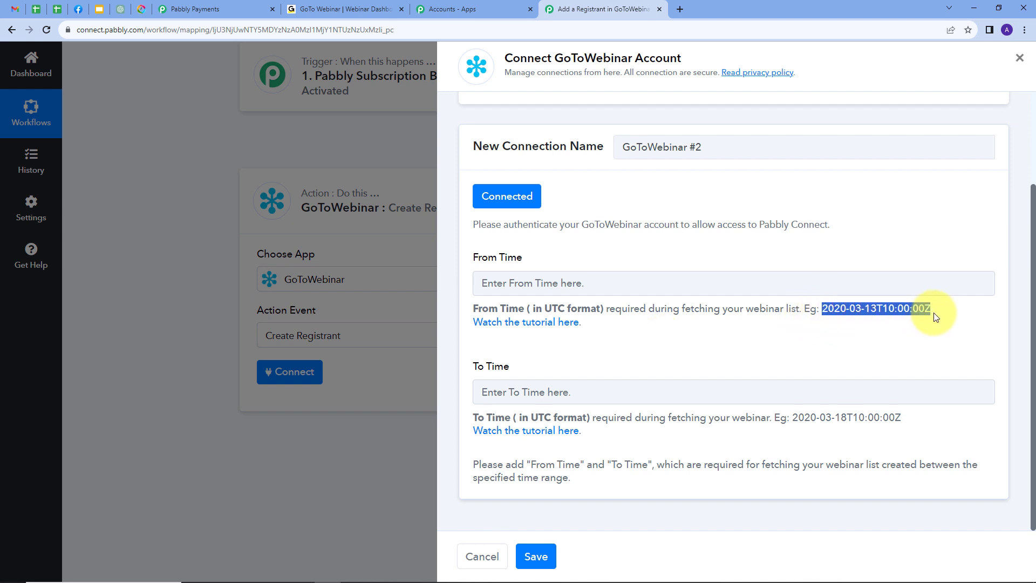
click(569, 276)
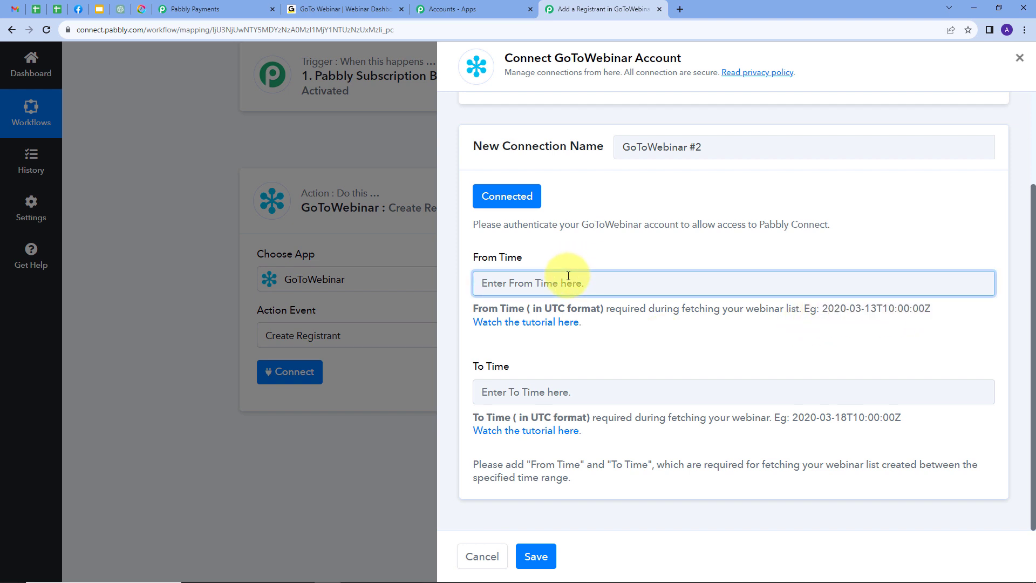
key(ctrl+v)
scroll(551, 319, up, 1)
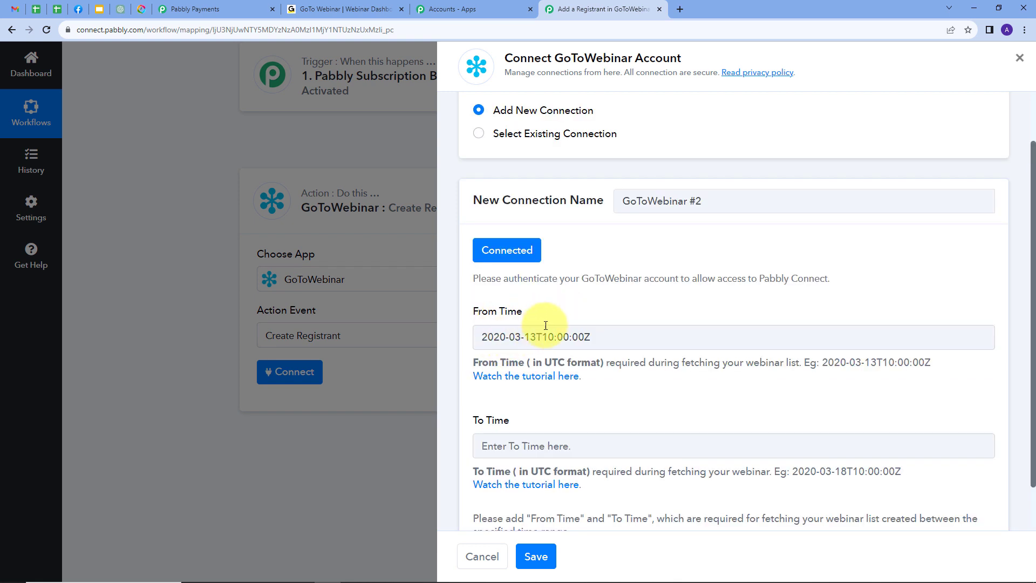
Change the date portion of the From Time timestamp to 2023-12-26.
click(504, 338)
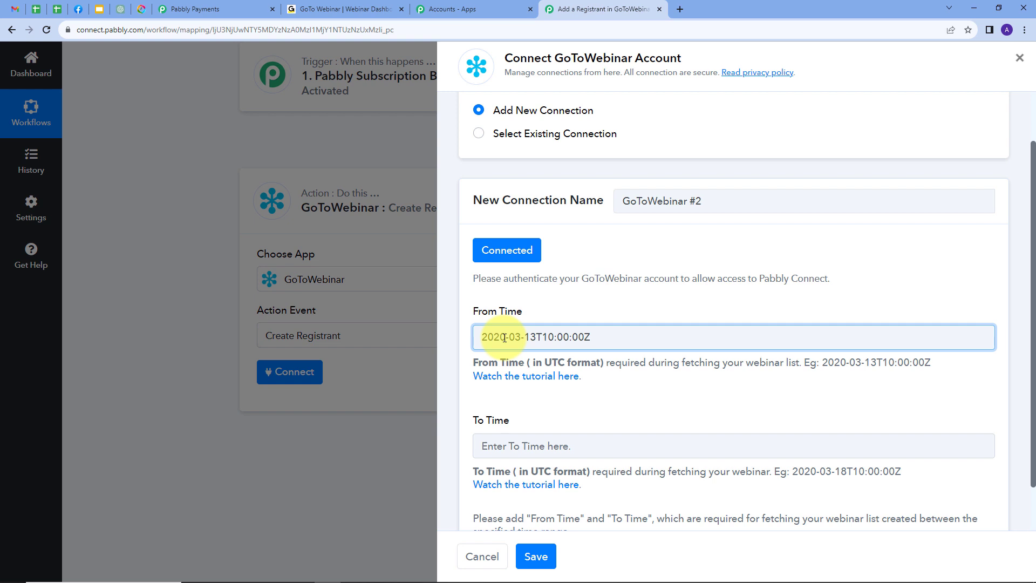
key(BackSpace)
text(3)
key(BackSpace)
key(BackSpace)
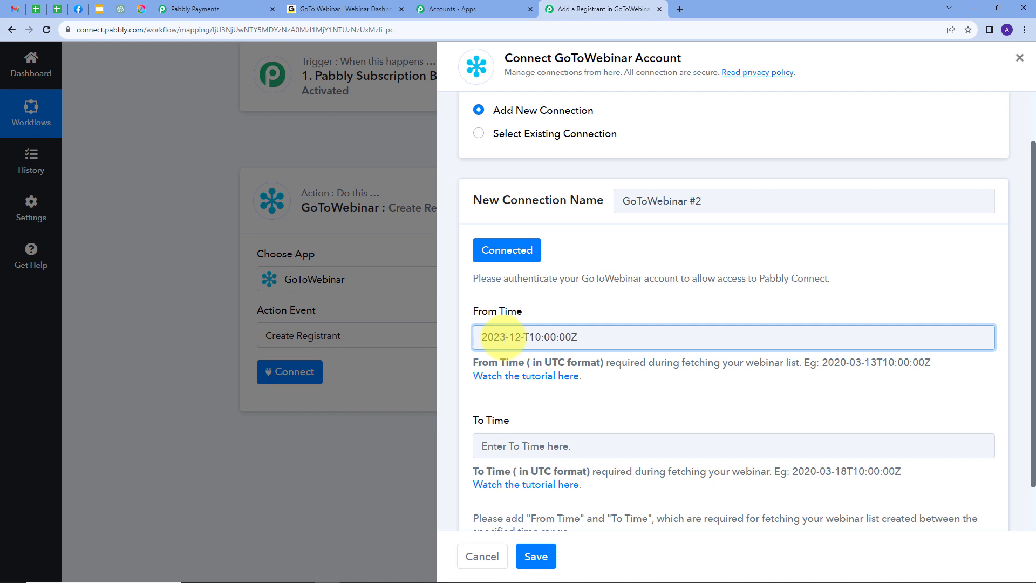
text(26)
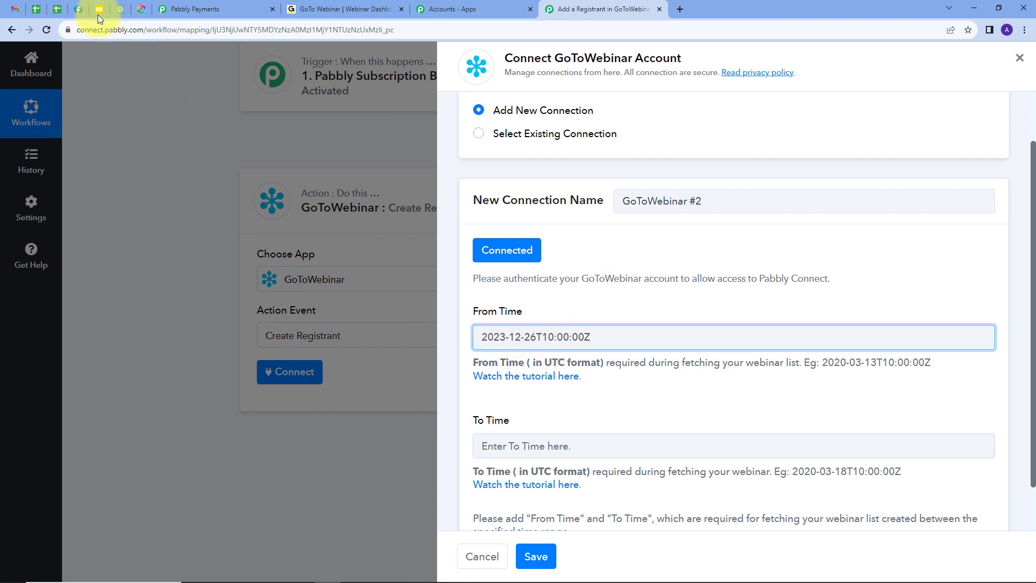
Recheck the webinar's start time in GoTo Webinar and convert 10:00 am IST to UTC in the Savvy Time converter.
click(141, 9)
scroll(451, 203, down, 3)
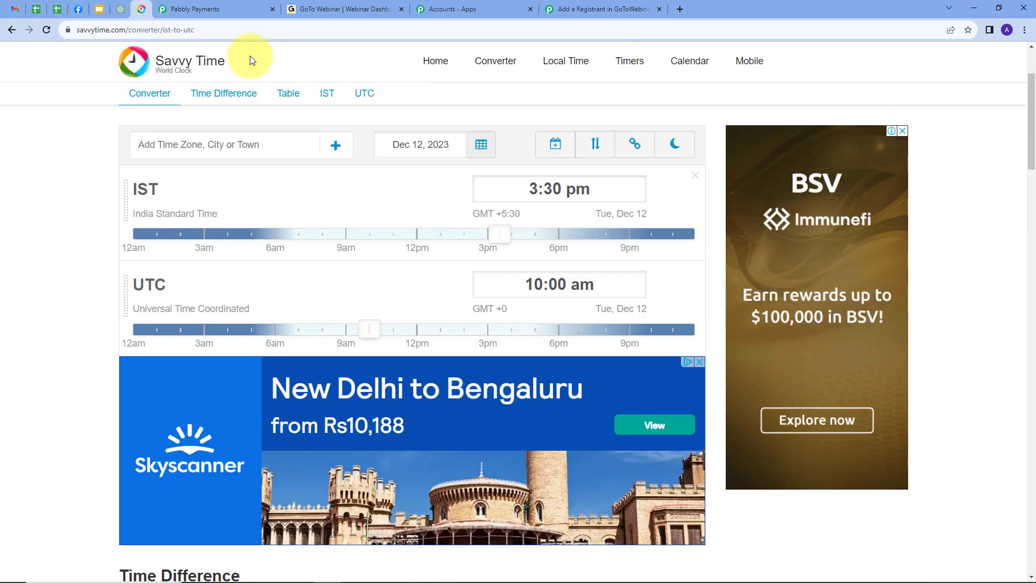
click(340, 9)
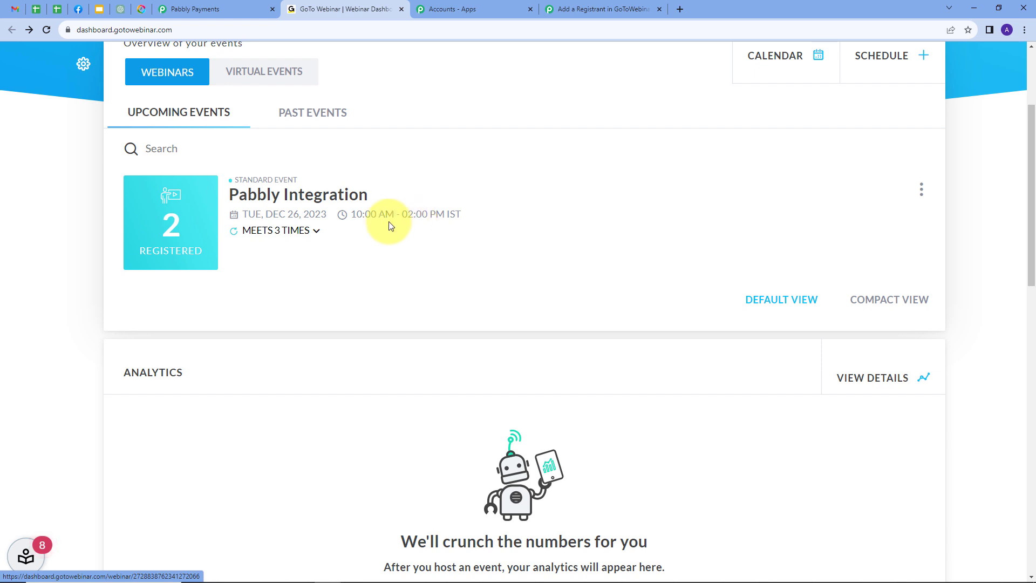
click(139, 16)
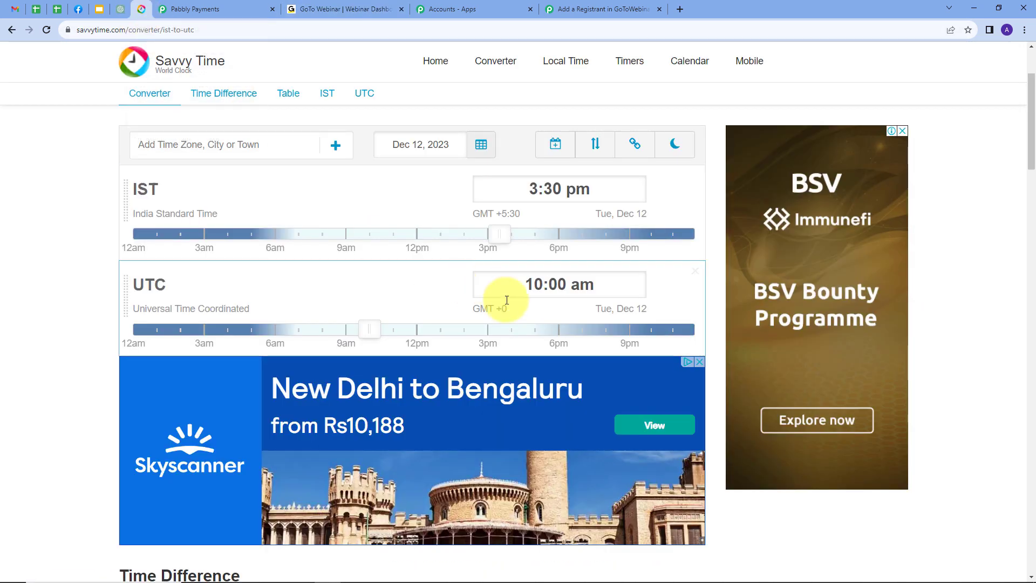
click(599, 188)
text(10:00)
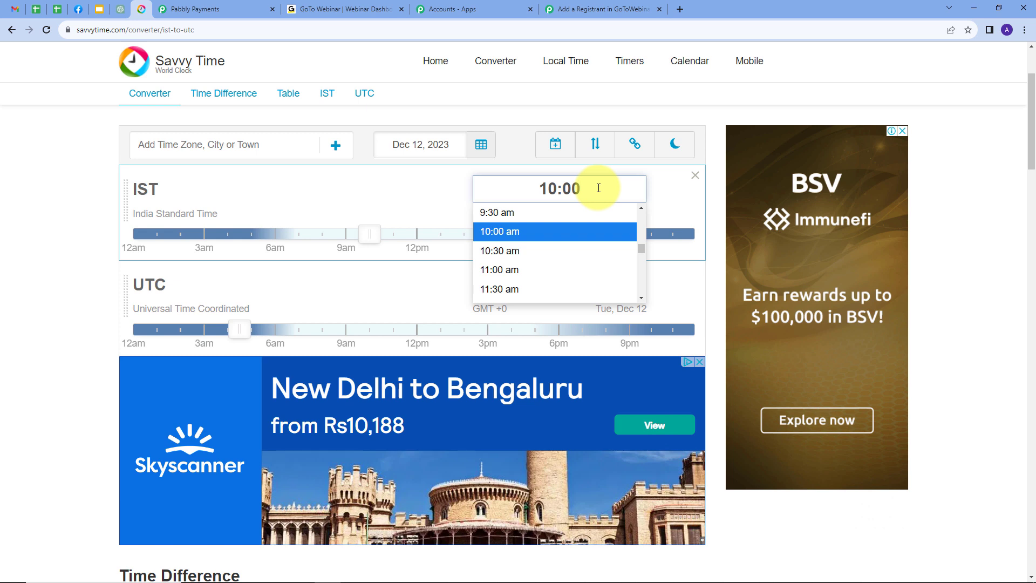
click(515, 232)
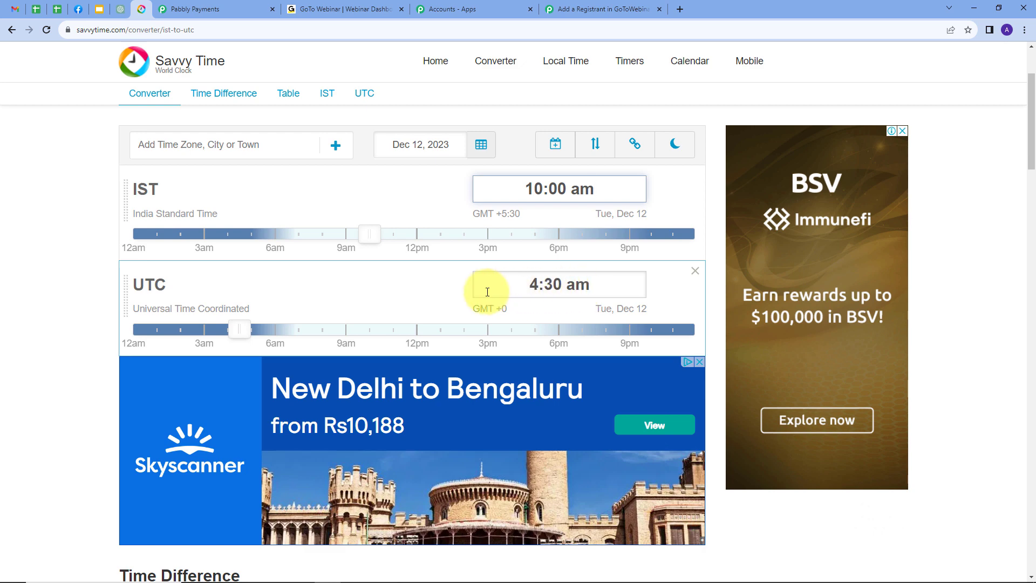
Back in Pabbly Connect, set From Time to 2023-12-26T04:30:00Z and copy that timestamp into To Time.
click(599, 9)
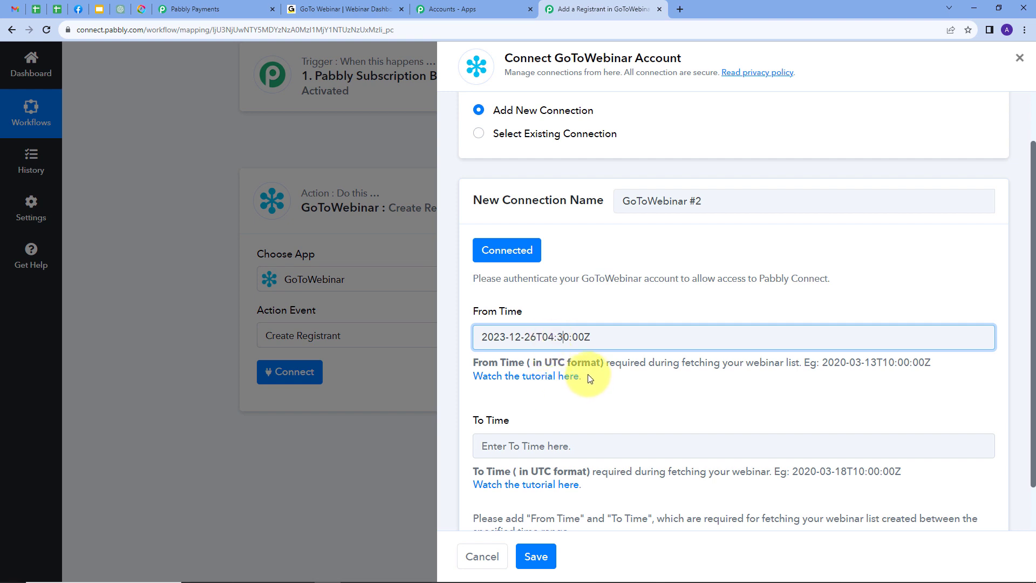
scroll(527, 377, down, 1)
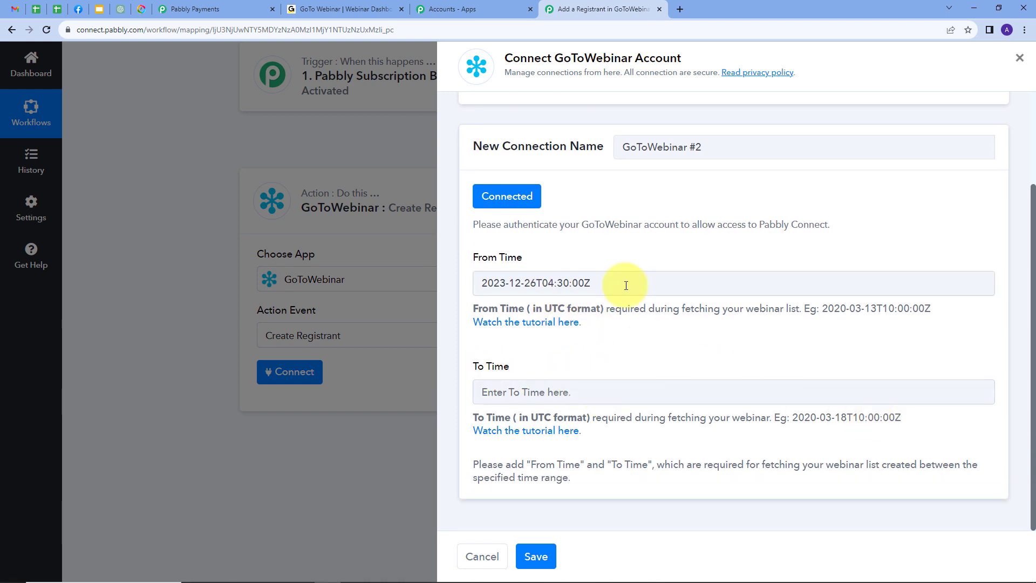
drag(624, 282, 441, 306)
key(ctrl+c)
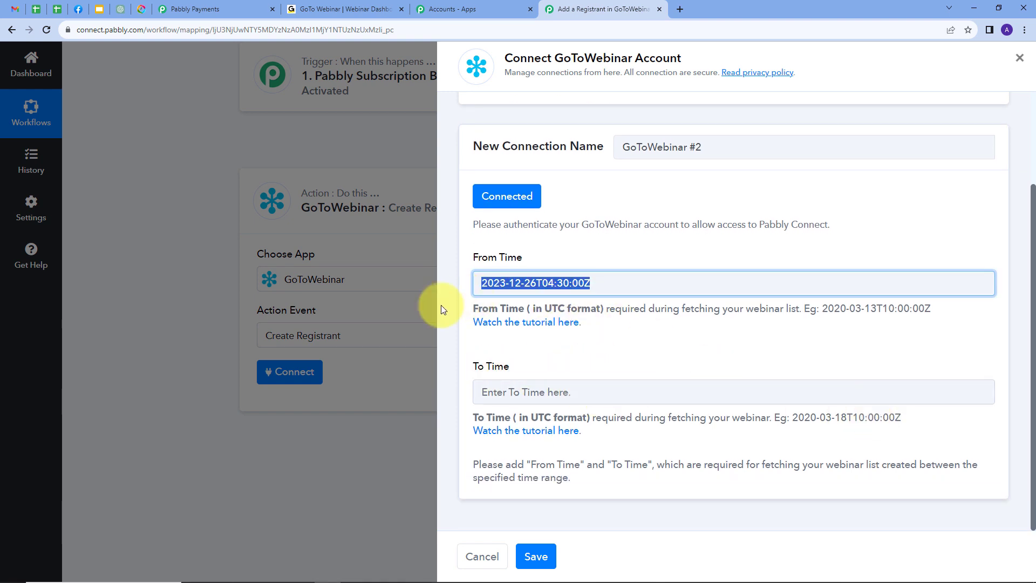
click(563, 388)
key(ctrl+v)
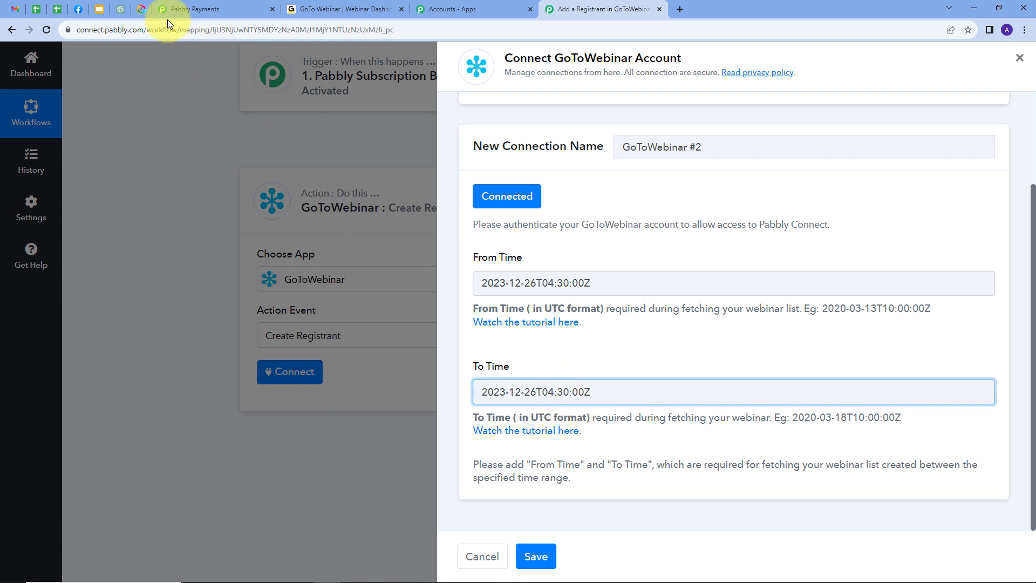
Switch to the Savvy Time converter and convert the webinar's end time, 2:00 pm IST, to UTC.
click(141, 9)
key(BackSpace)
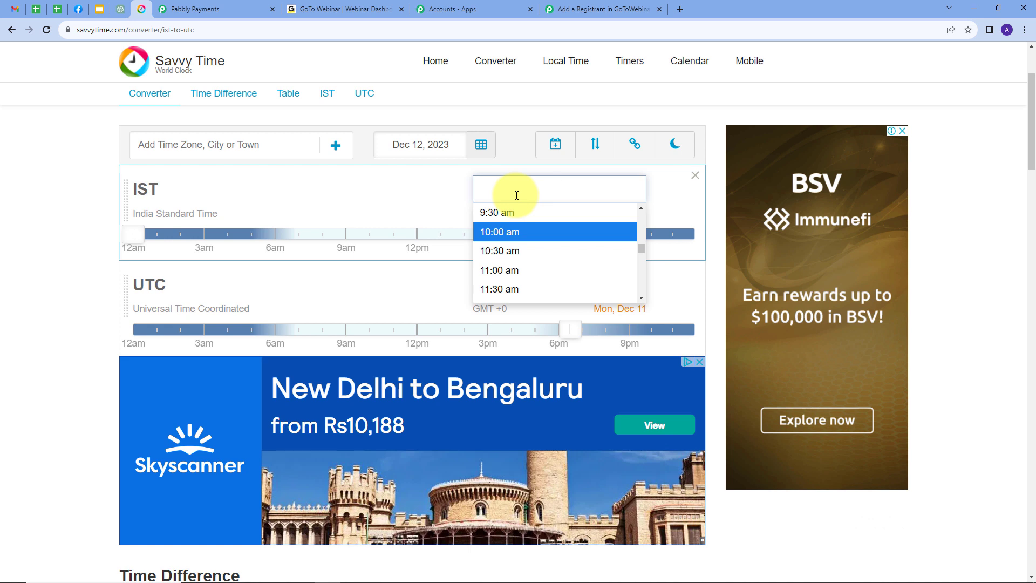
text(2:00 p)
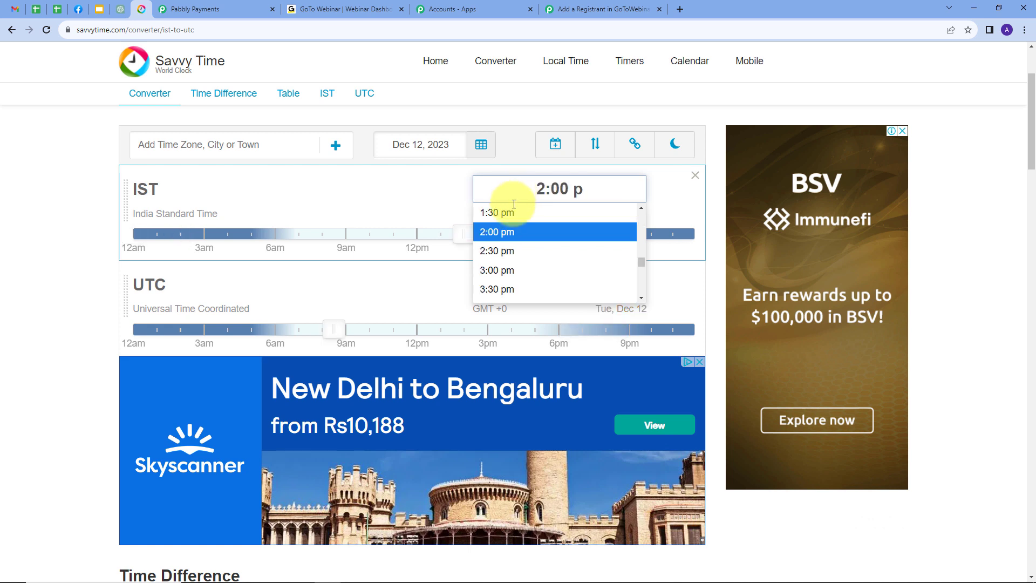
key(Return)
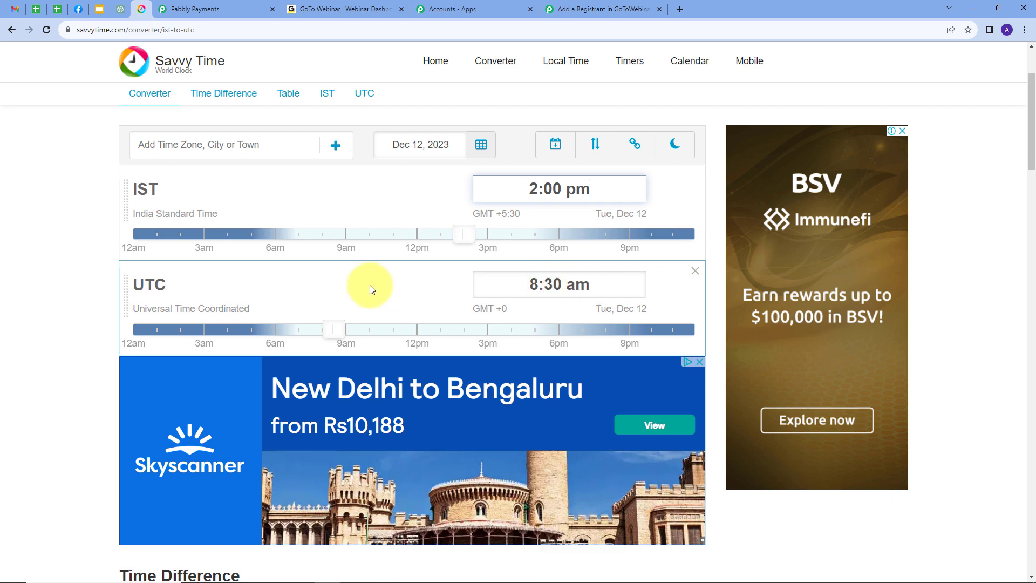
Return to Pabbly Connect, set To Time to 2023-12-26T08:30:00Z and save the GoToWebinar connection.
click(588, 10)
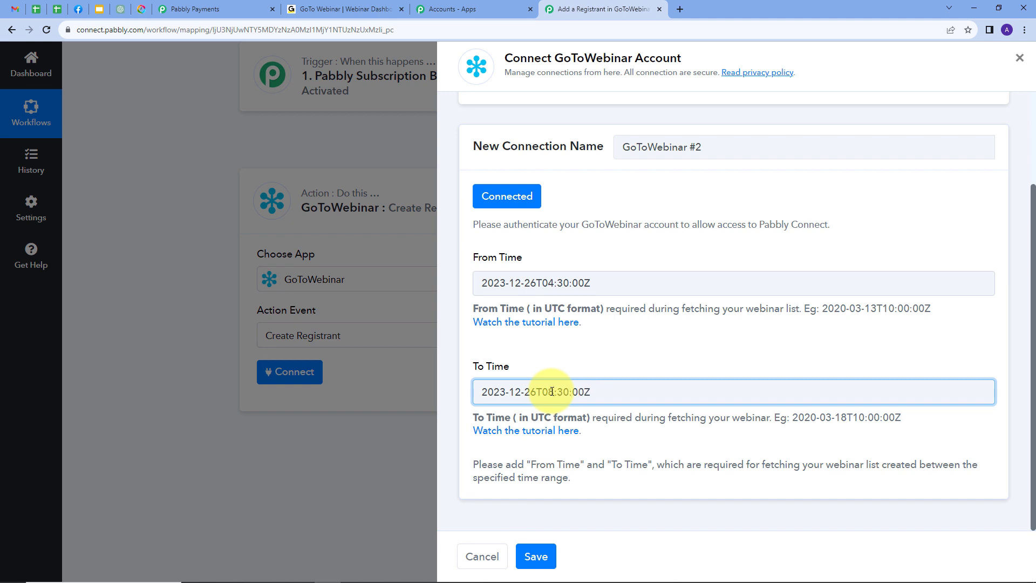
click(547, 560)
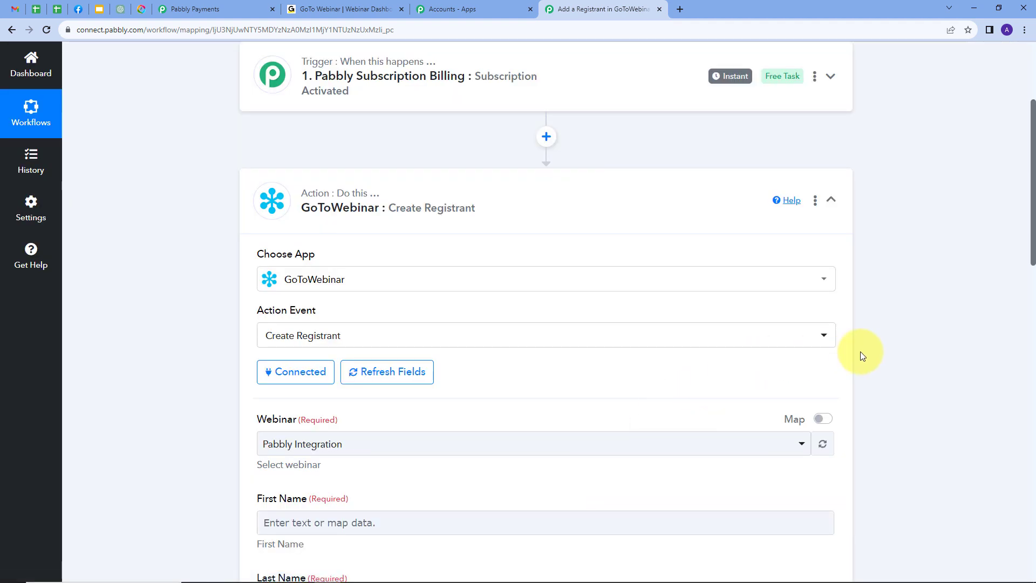
Select Pabbly Integration as the webinar for the Create Registrant action.
scroll(890, 342, down, 4)
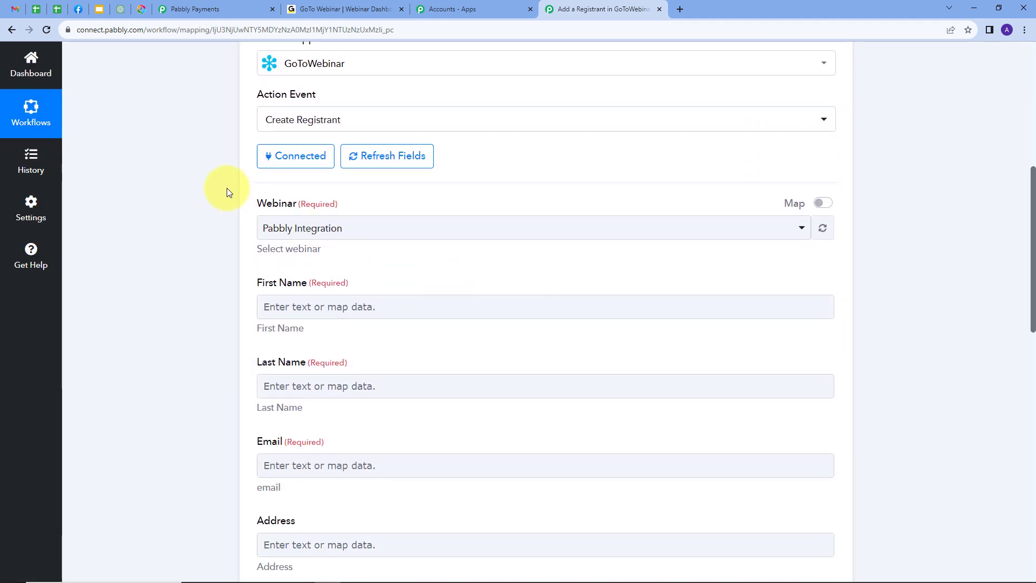
scroll(539, 281, up, 1)
click(548, 283)
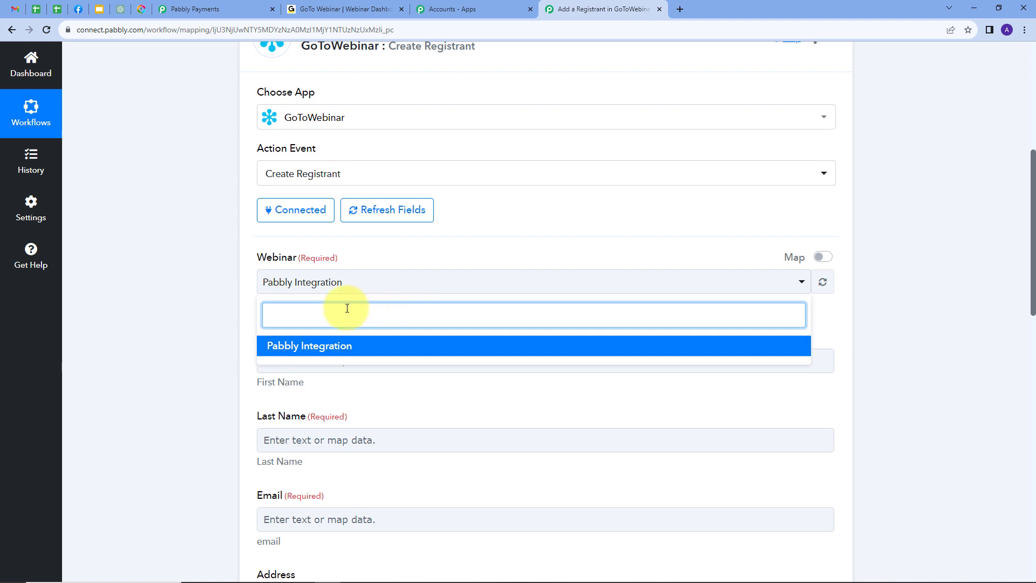
click(326, 351)
Review the registrant fields and map First Name to Data Customer First Name from the Subscription Activated trigger.
scroll(406, 319, down, 2)
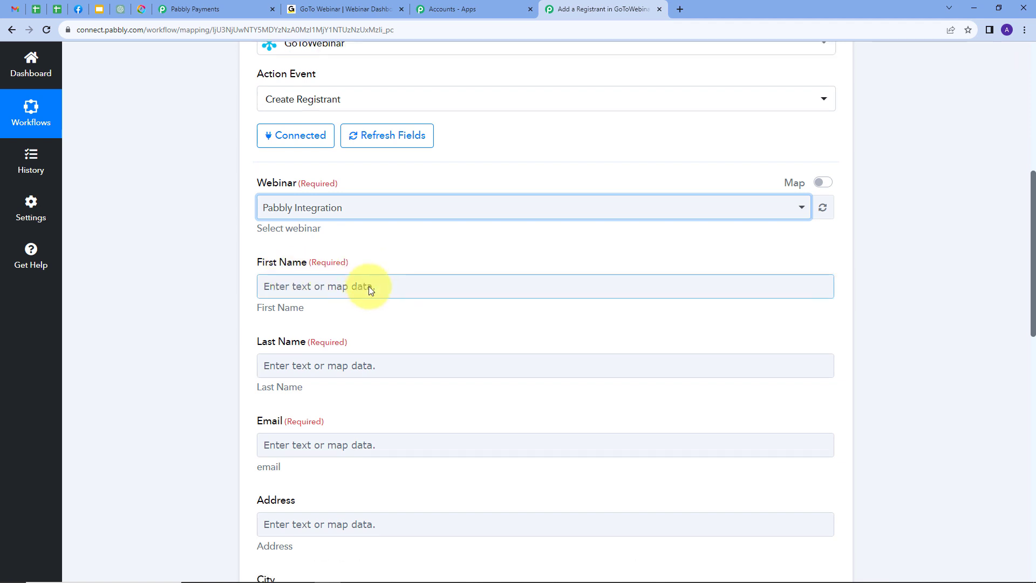
scroll(371, 289, down, 5)
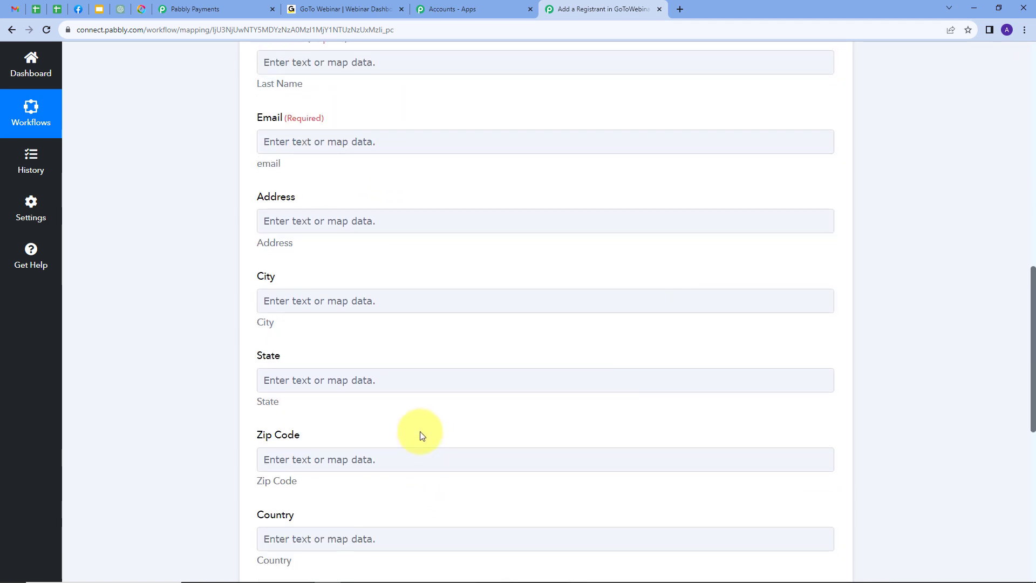
scroll(377, 222, up, 4)
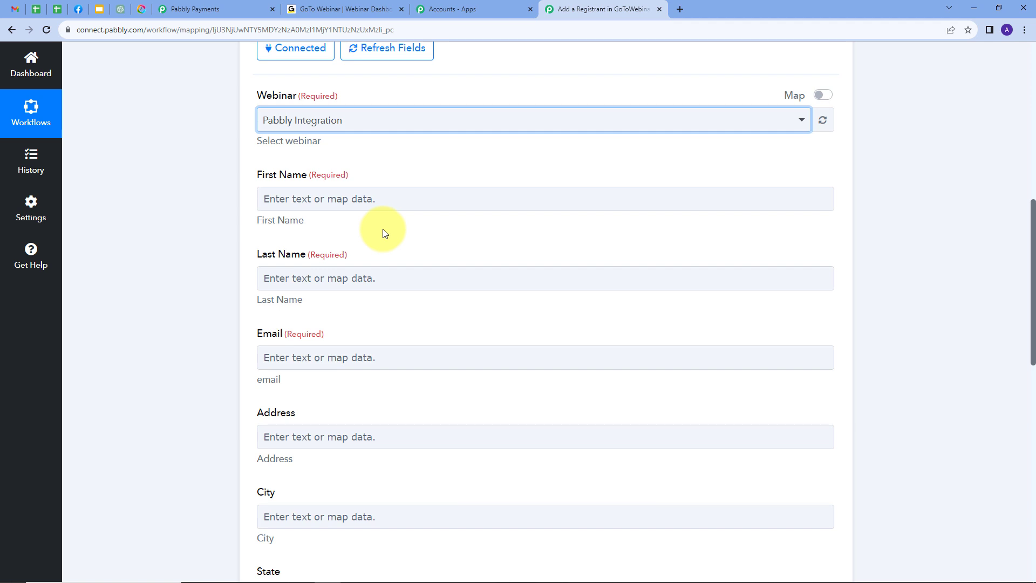
click(388, 199)
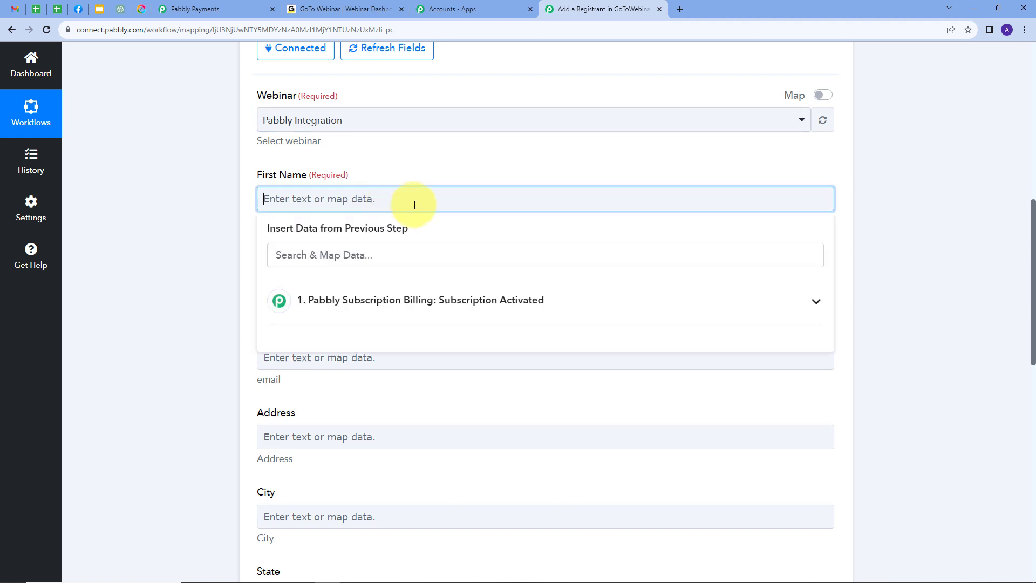
click(450, 293)
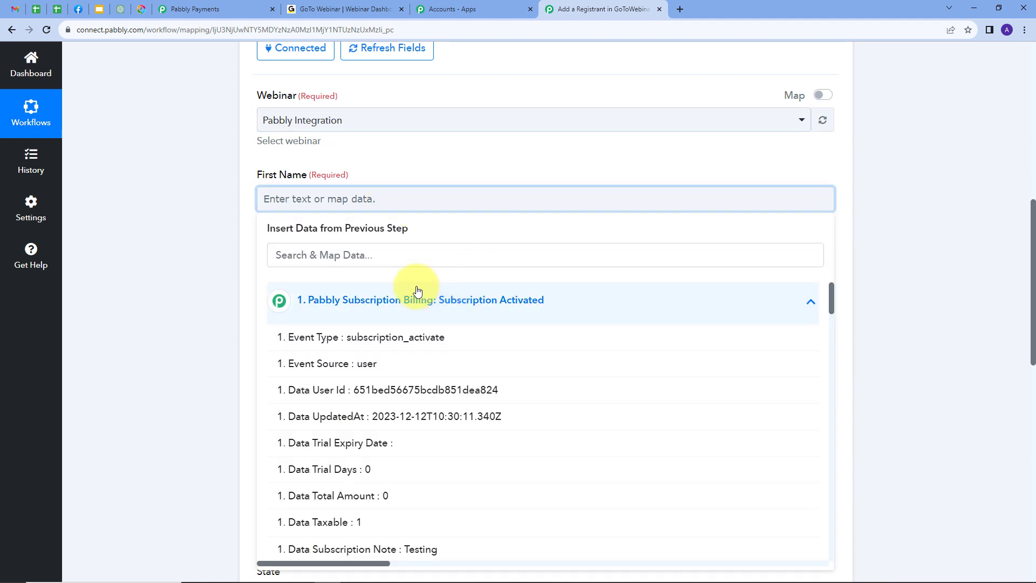
click(330, 256)
text(fir)
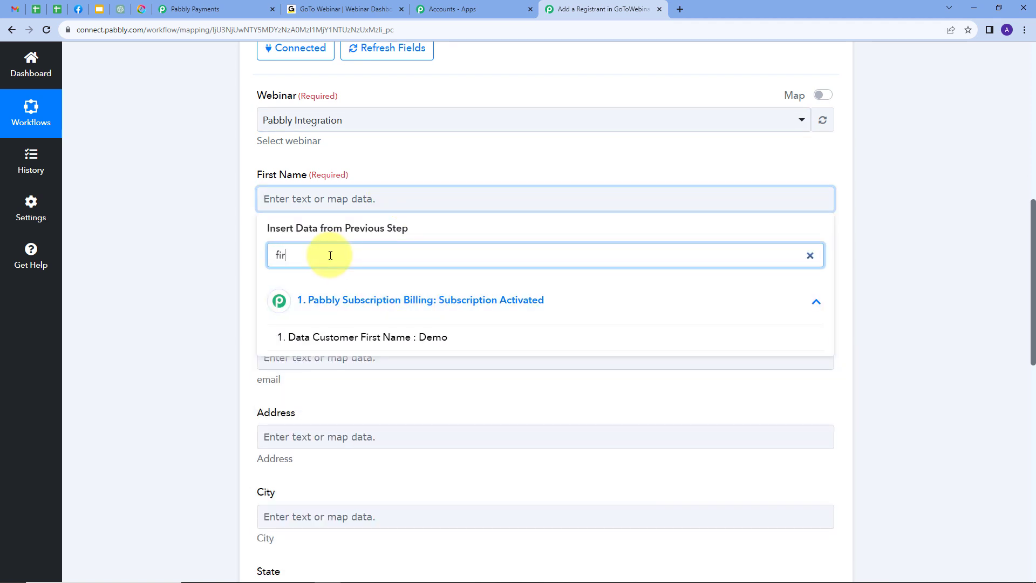
click(342, 337)
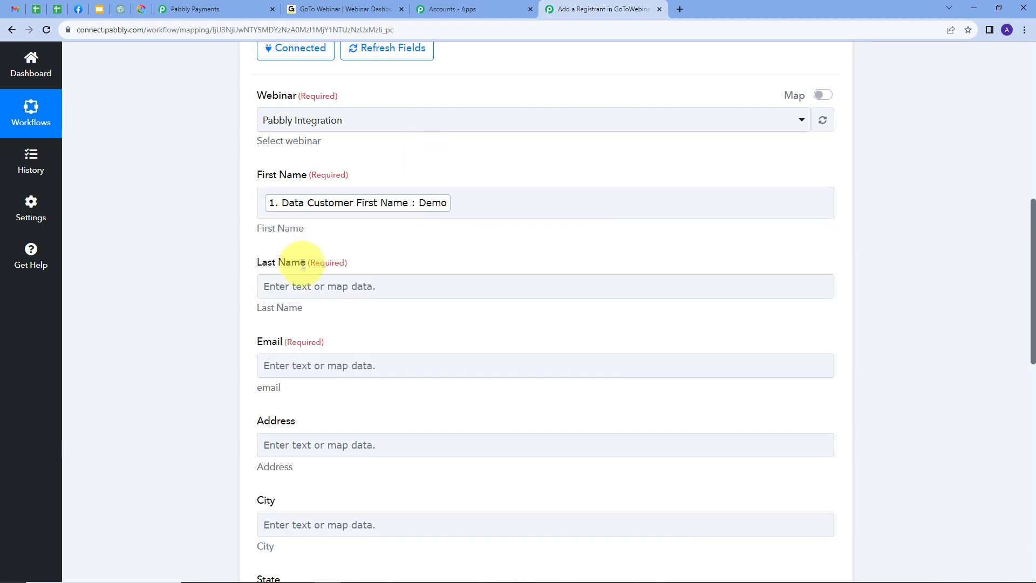
Map the registrant's Last Name to Data Customer Last Name from the Subscription Activated trigger.
click(339, 274)
click(336, 387)
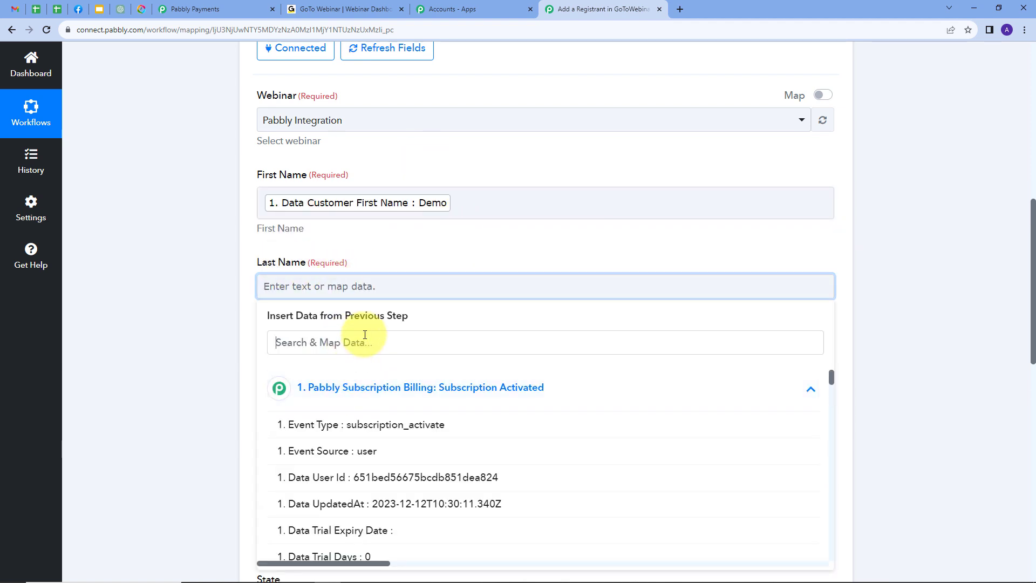
click(366, 336)
text(las)
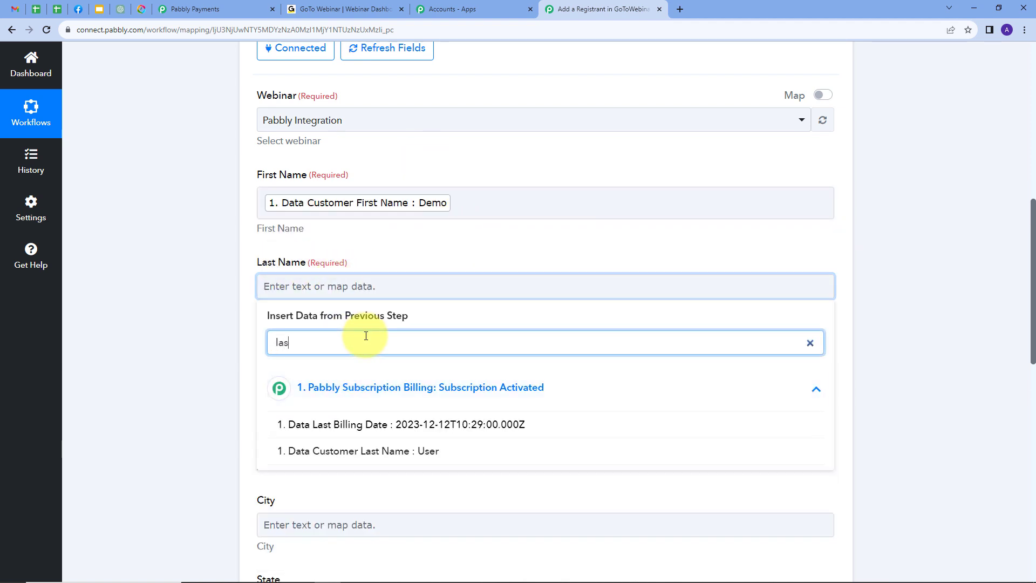
click(351, 452)
Map the registrant's Email to Data Email Id from the Subscription Activated trigger.
scroll(303, 294, down, 2)
click(318, 265)
click(357, 366)
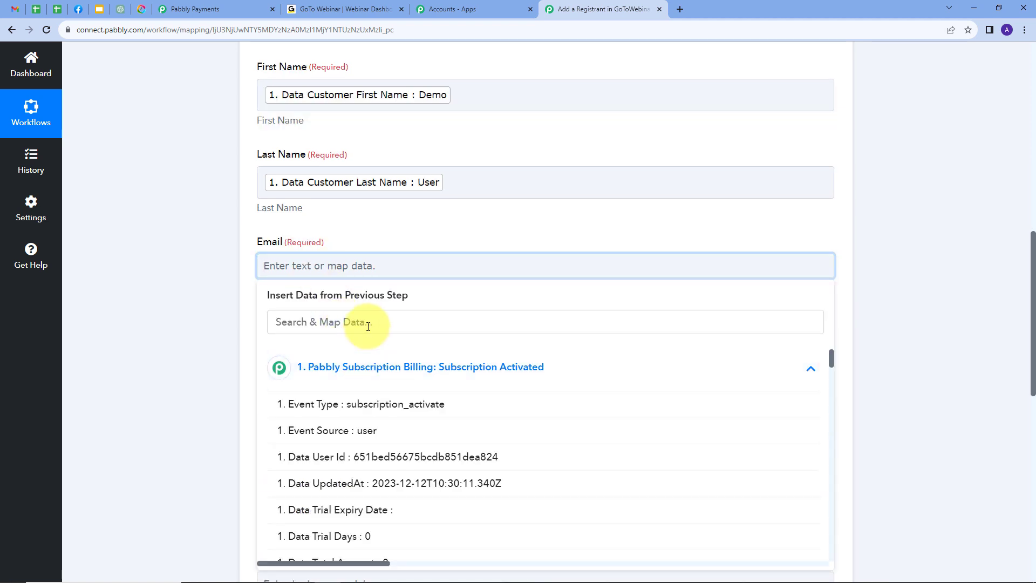
click(368, 326)
text(ema)
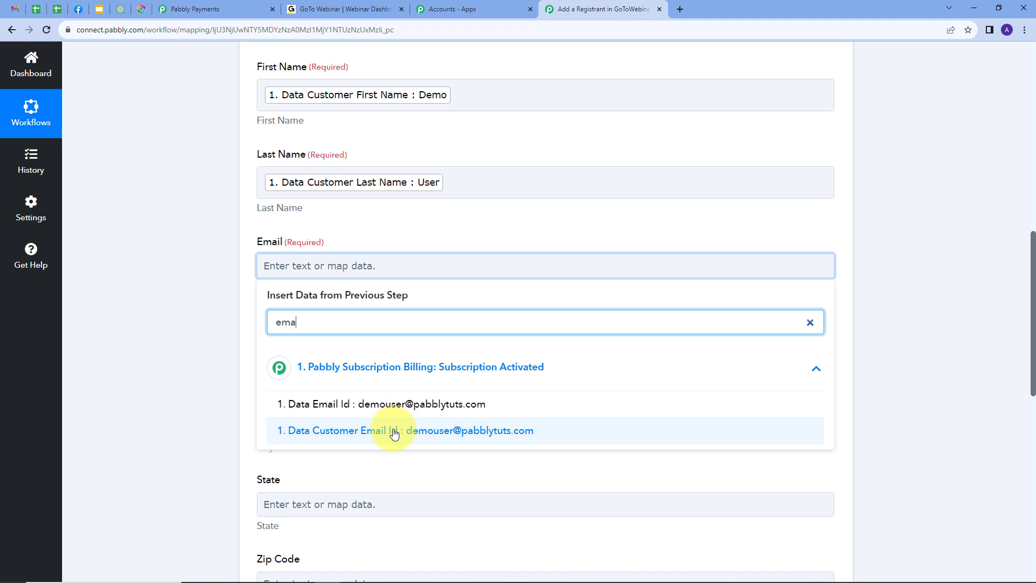
click(393, 410)
Map the registrant's Address to Data Customer Billing Address Street1 and City to Data Customer Billing Address City.
click(346, 346)
click(353, 302)
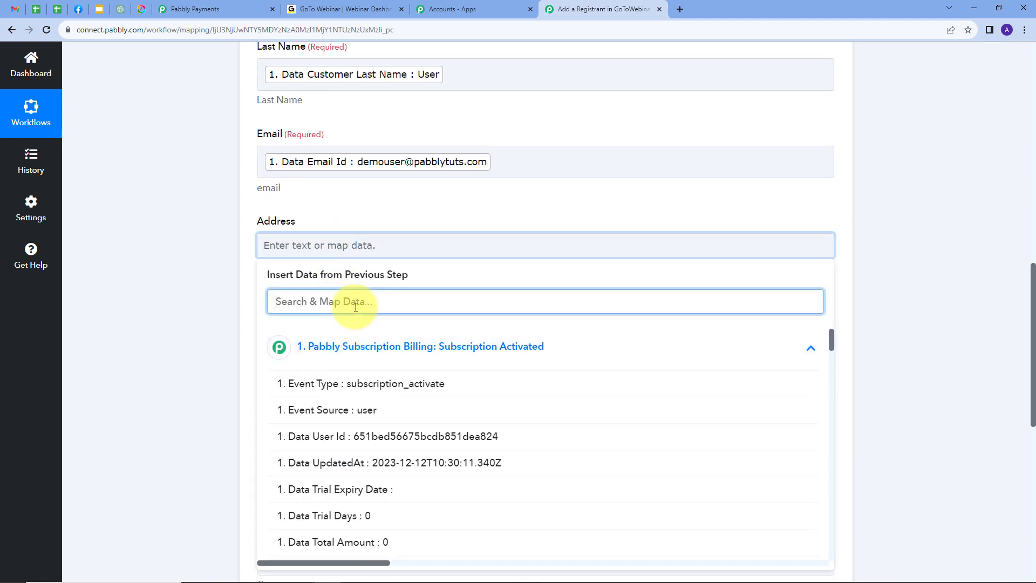
text(a)
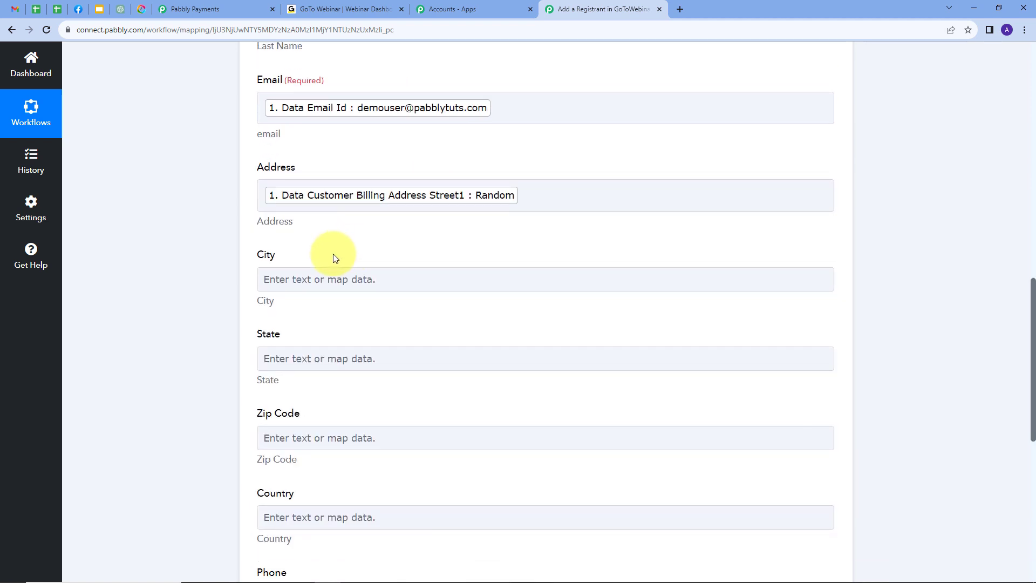
click(340, 279)
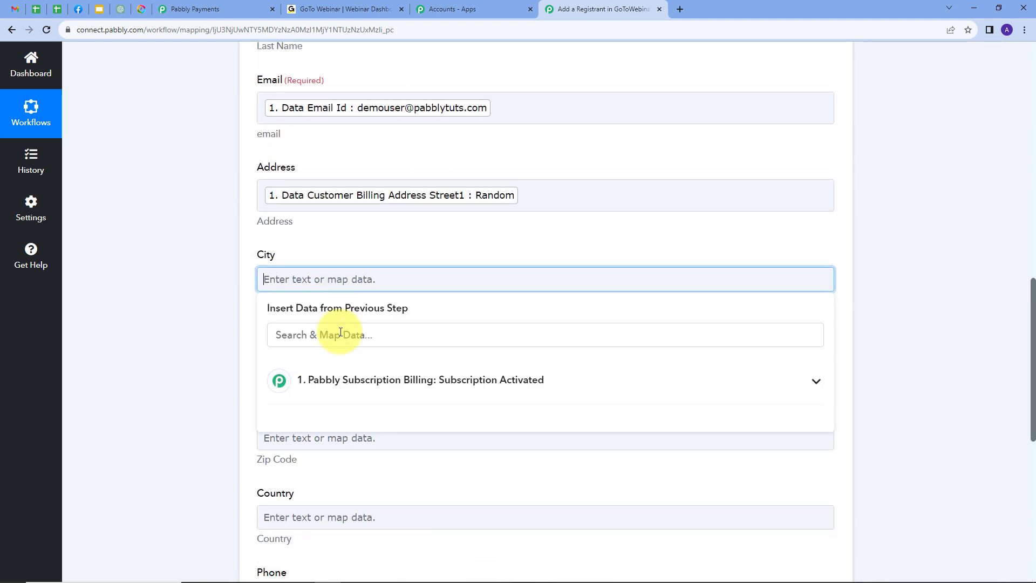
click(378, 380)
click(377, 336)
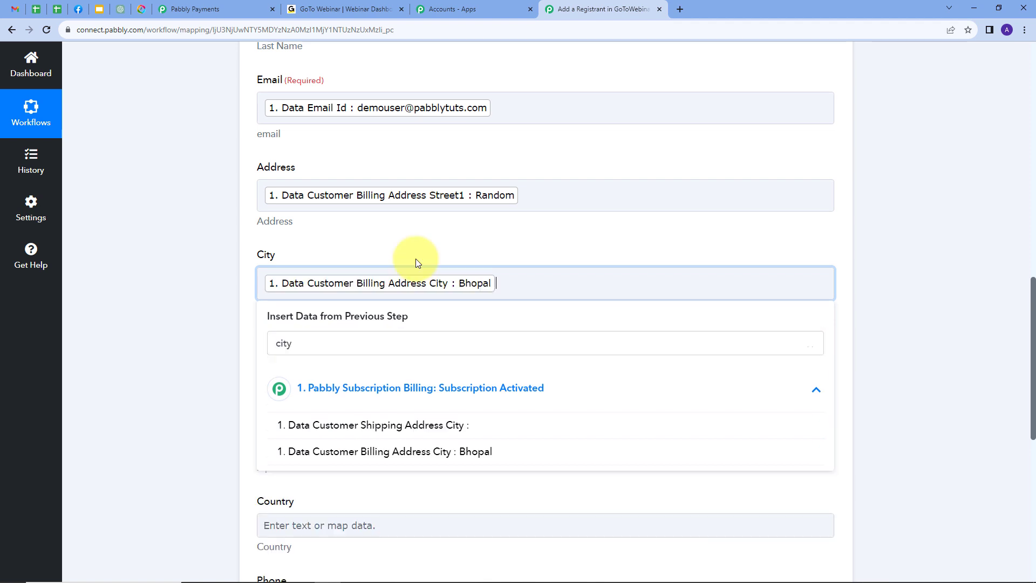
click(416, 247)
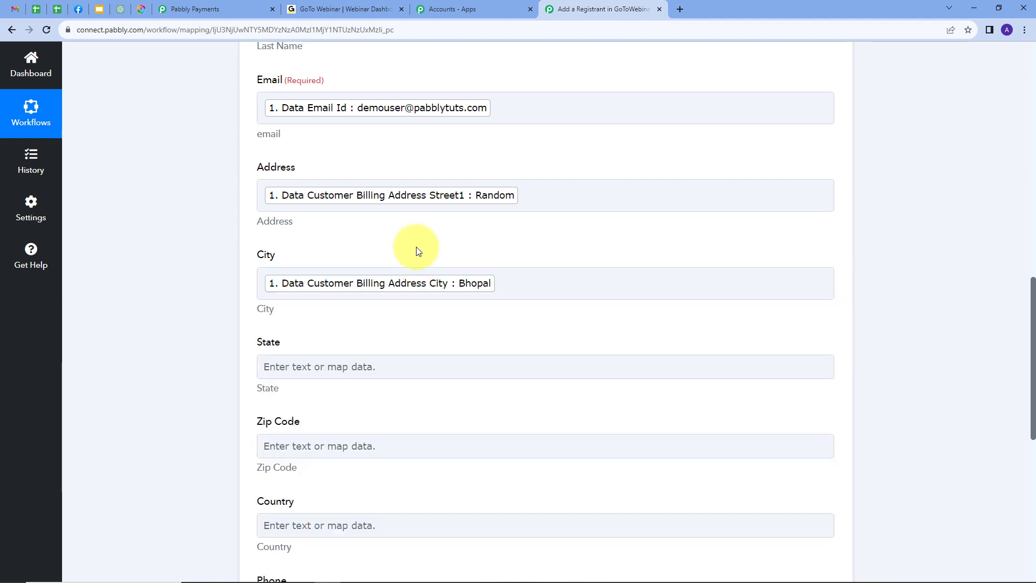
Map the registrant's State to Data Customer Billing Address State and Zip Code to Data Customer Billing Address Zip Code.
scroll(416, 247, down, 2)
click(347, 258)
click(365, 356)
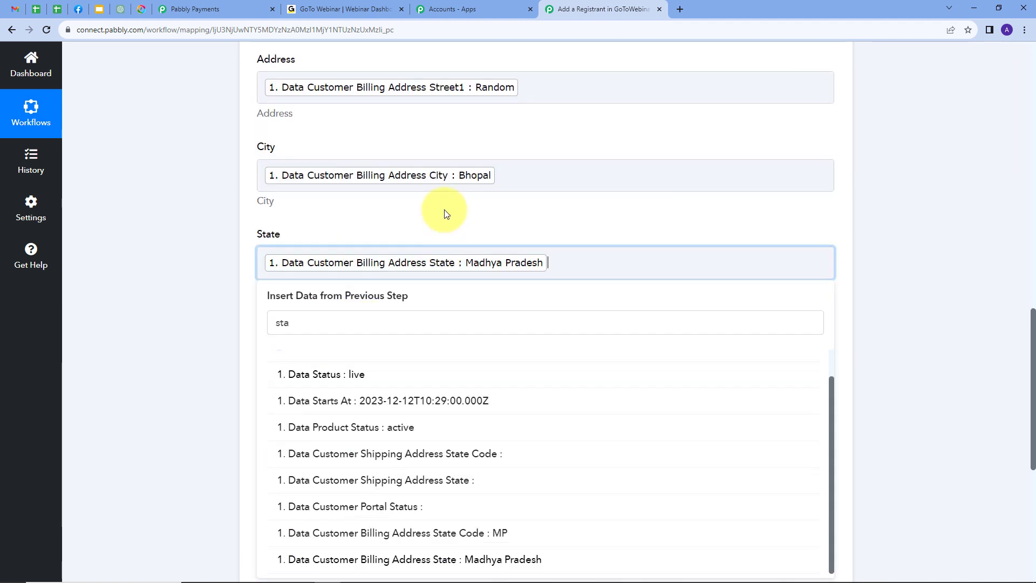
click(445, 210)
scroll(368, 255, down, 2)
click(340, 238)
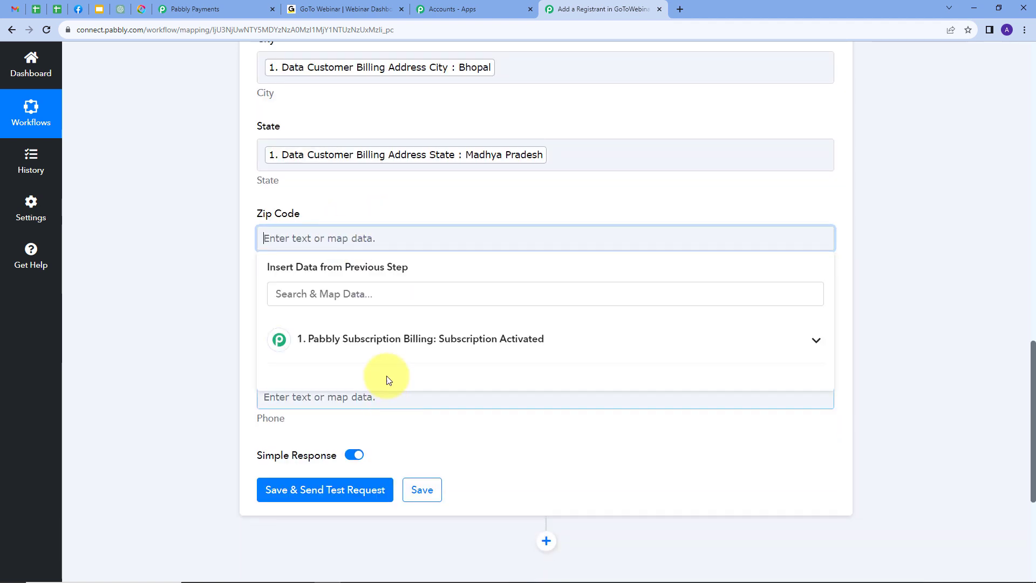
click(432, 203)
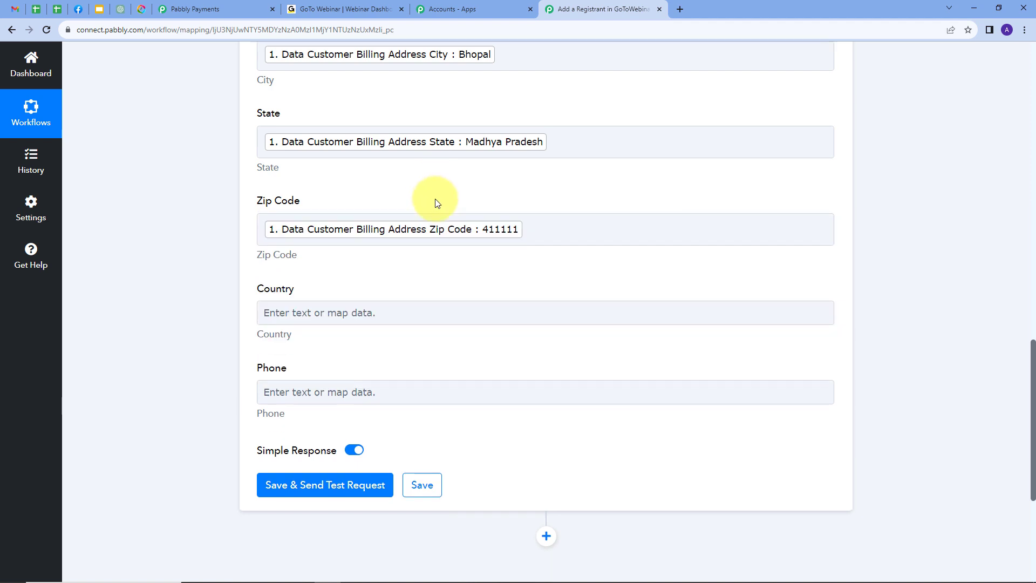
Map the registrant's Country to Data Customer Billing Address Country from the Subscription Activated trigger.
scroll(432, 204, down, 2)
click(346, 219)
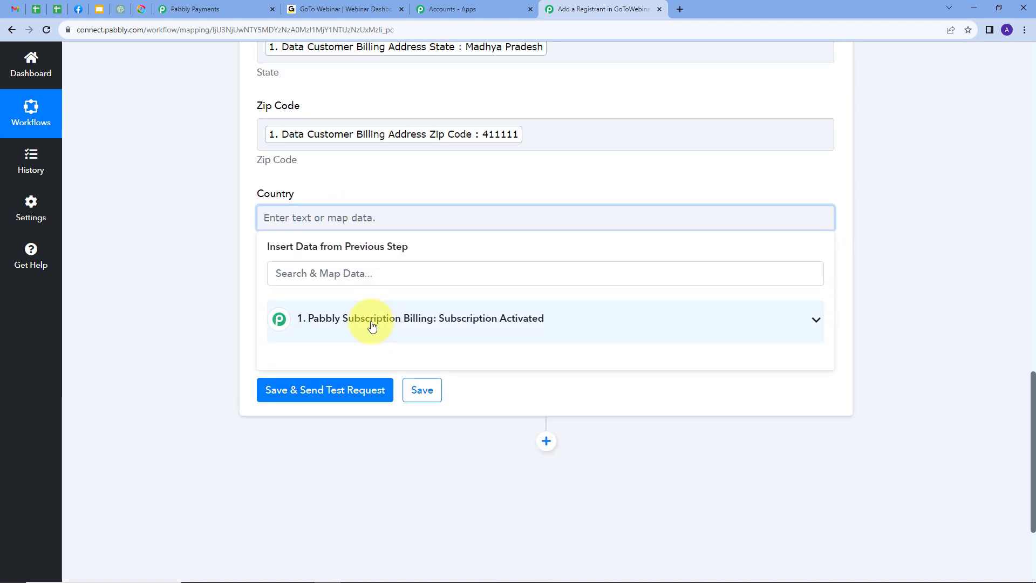
click(370, 322)
click(377, 274)
text(count)
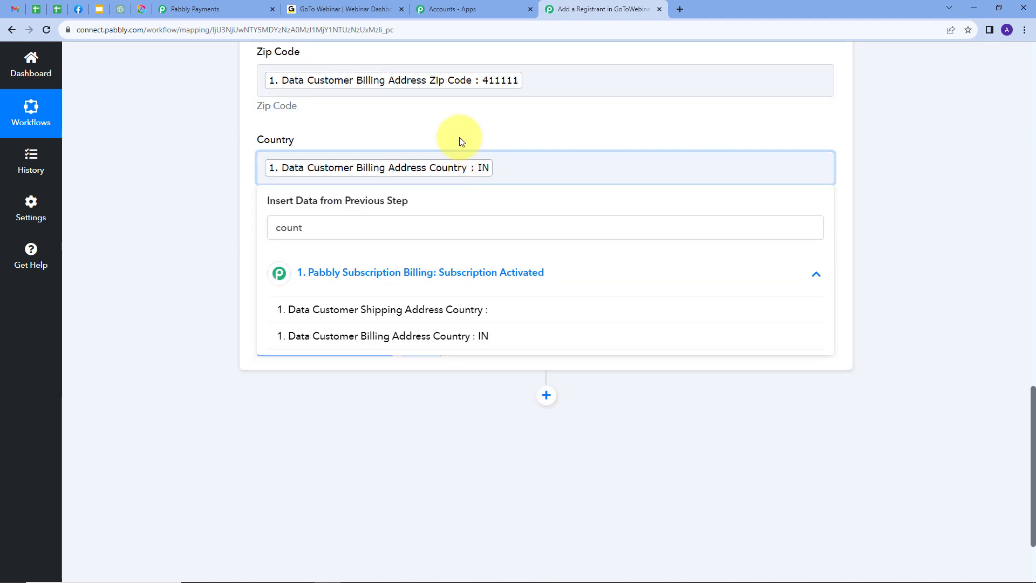
click(459, 140)
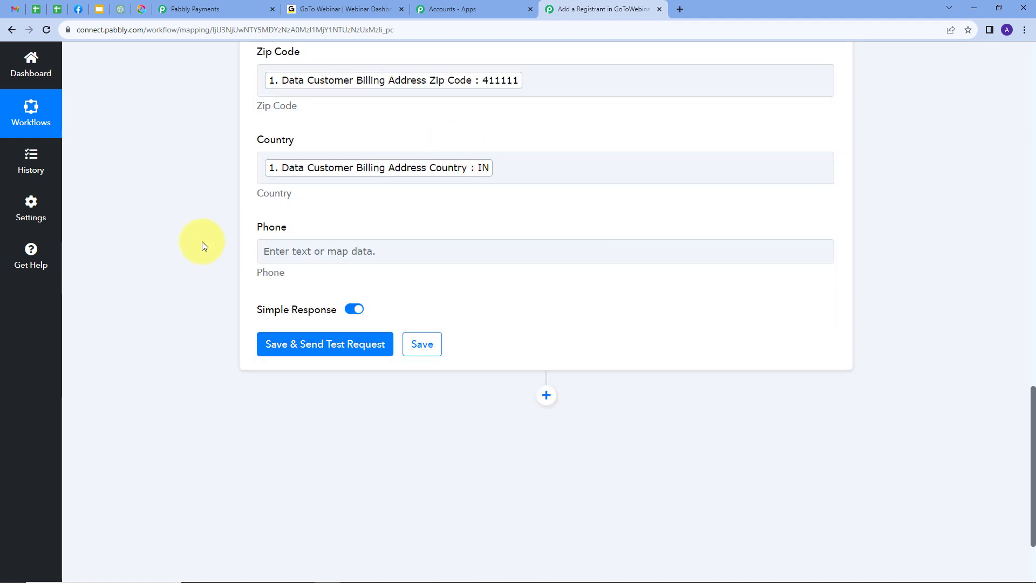
Map the registrant's Phone to Data Customer Phone from the Subscription Activated trigger.
click(360, 248)
click(370, 341)
click(462, 213)
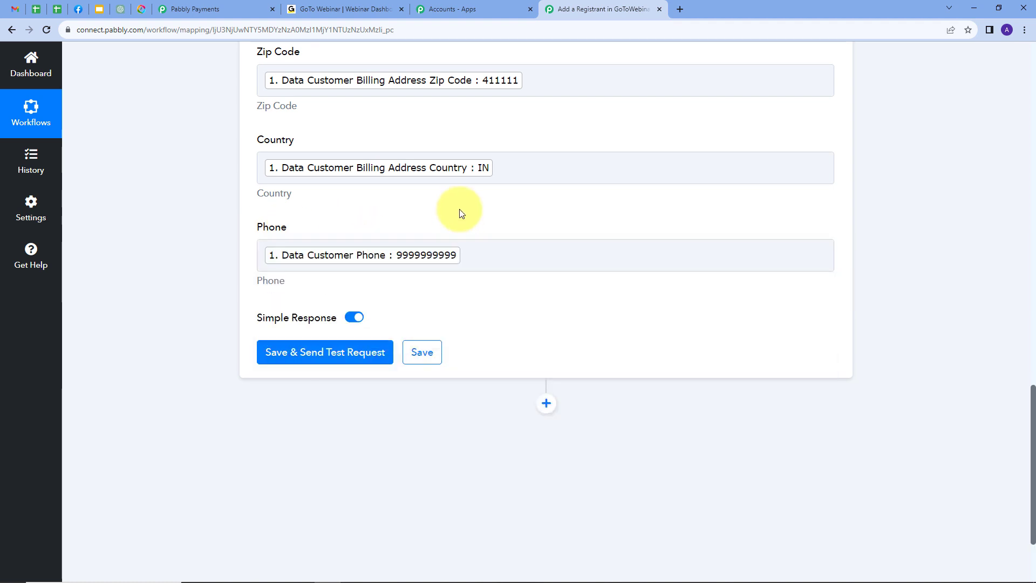
Review the mapped registrant fields, save and send the Create Registrant test request, and check the Status value in its response.
scroll(462, 216, up, 12)
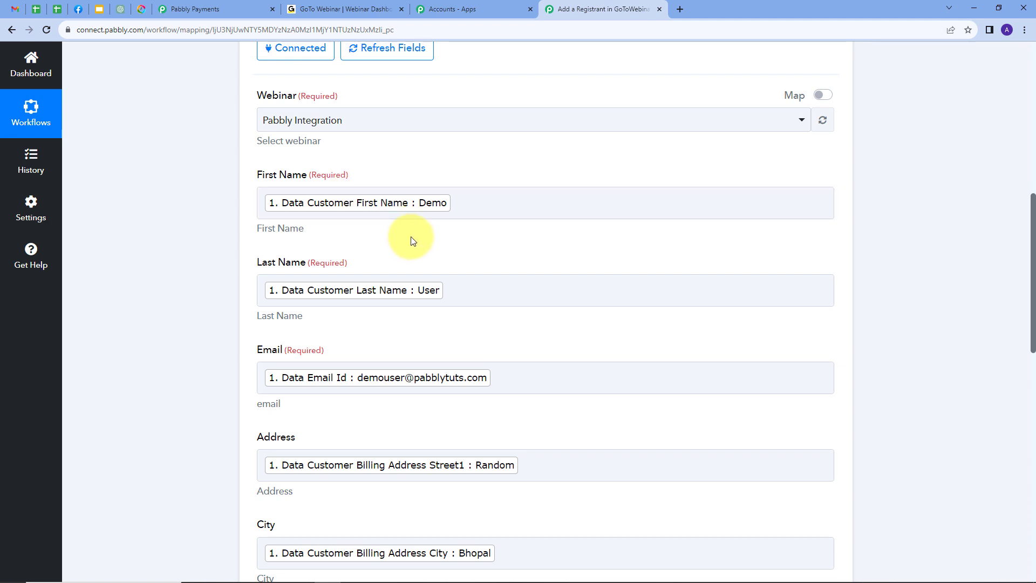
scroll(412, 240, down, 1)
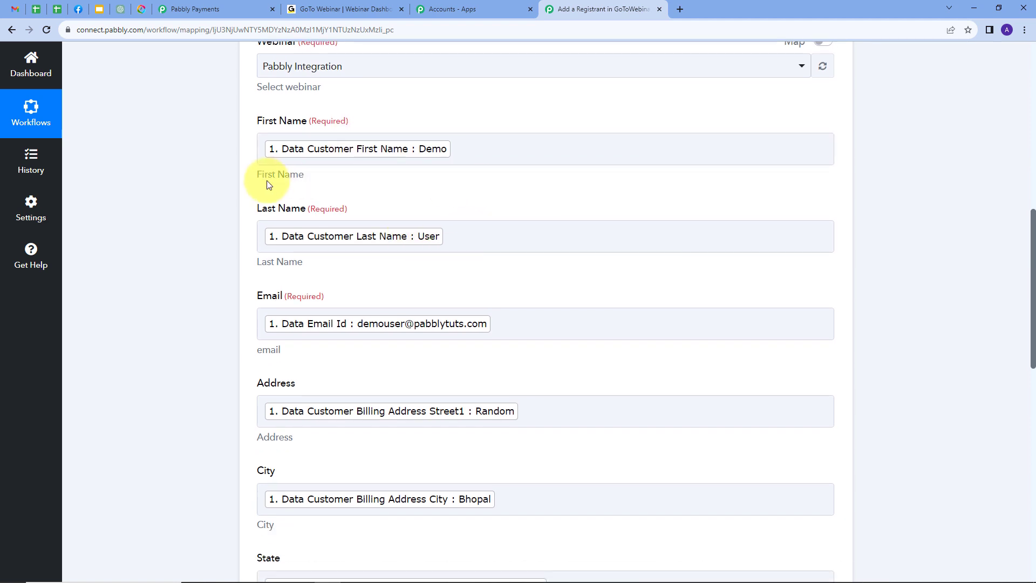
scroll(475, 194, down, 3)
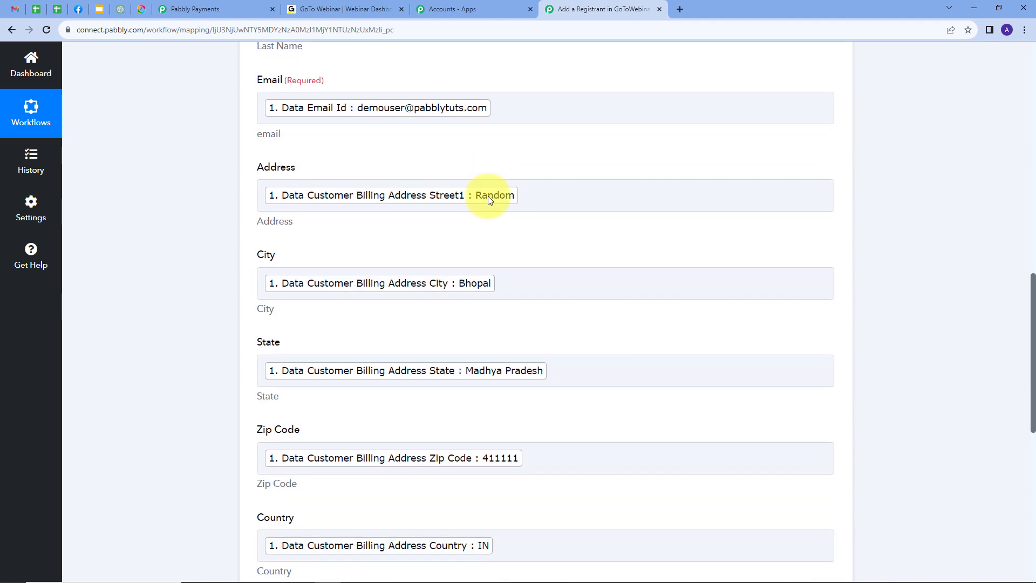
scroll(488, 196, down, 5)
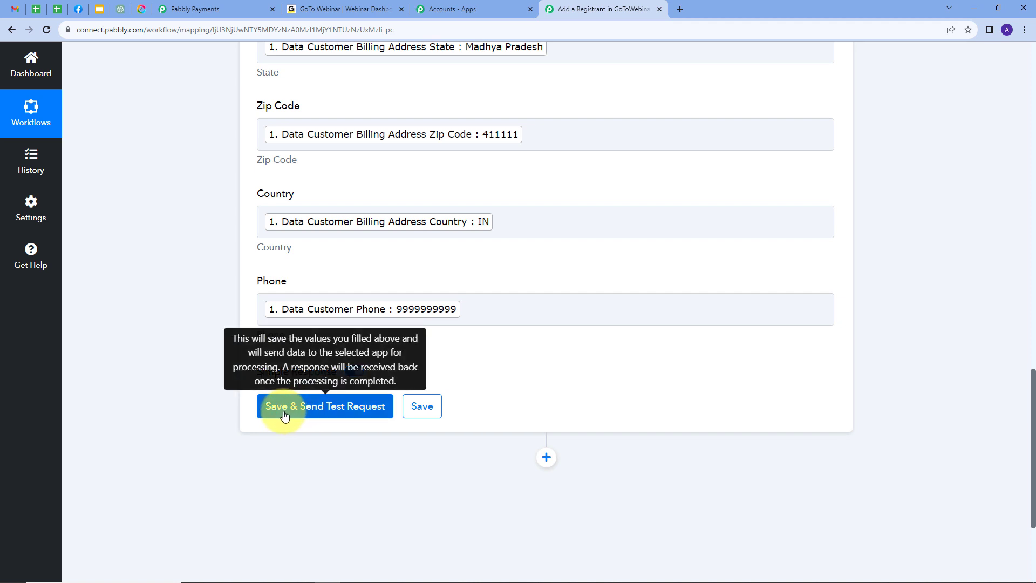
click(335, 412)
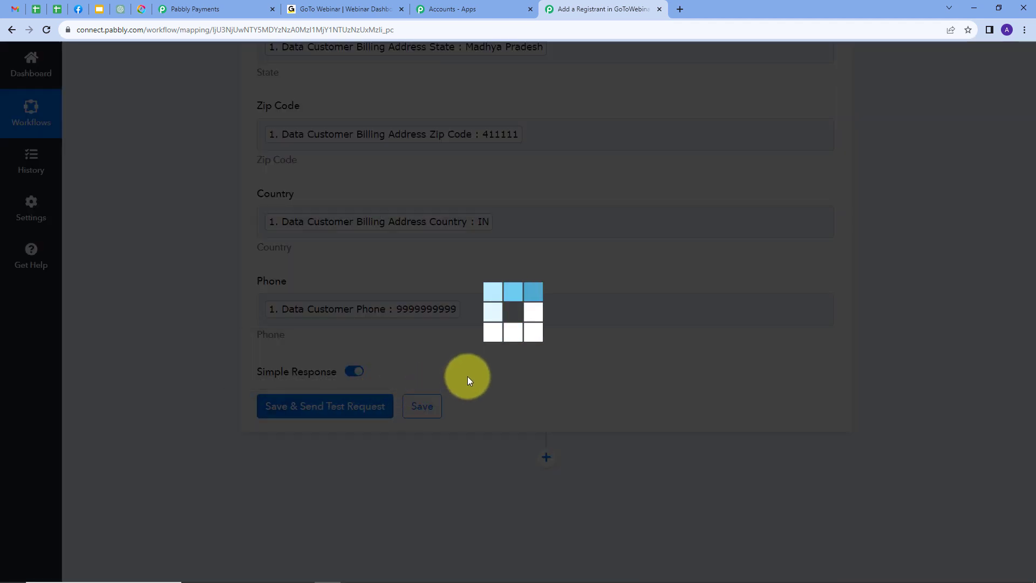
scroll(593, 354, down, 3)
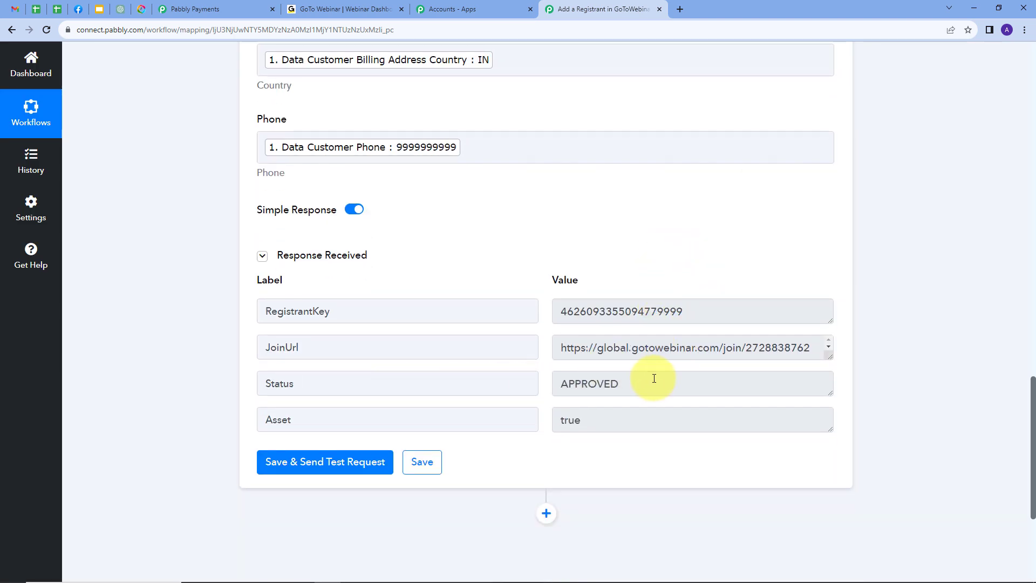
drag(653, 383, 549, 397)
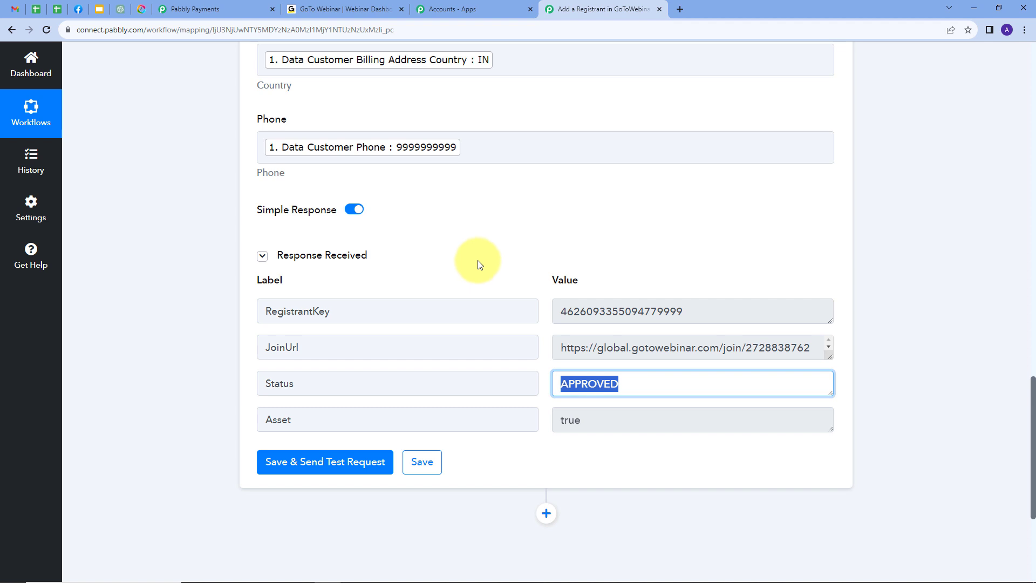
Switch to GoToWebinar, open the Pabbly Integration webinar and display the registrant list from its Registration section.
click(328, 9)
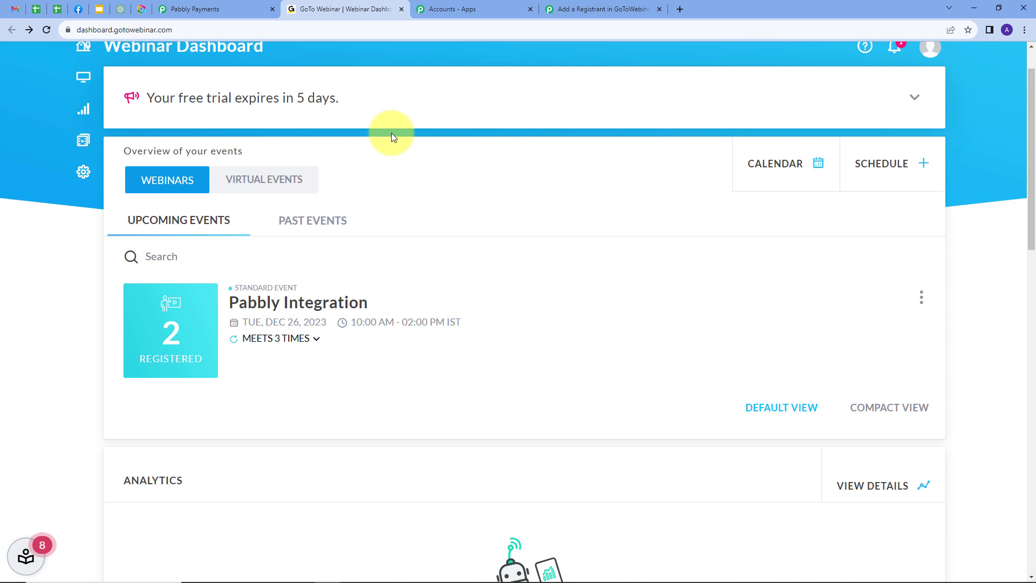
click(292, 302)
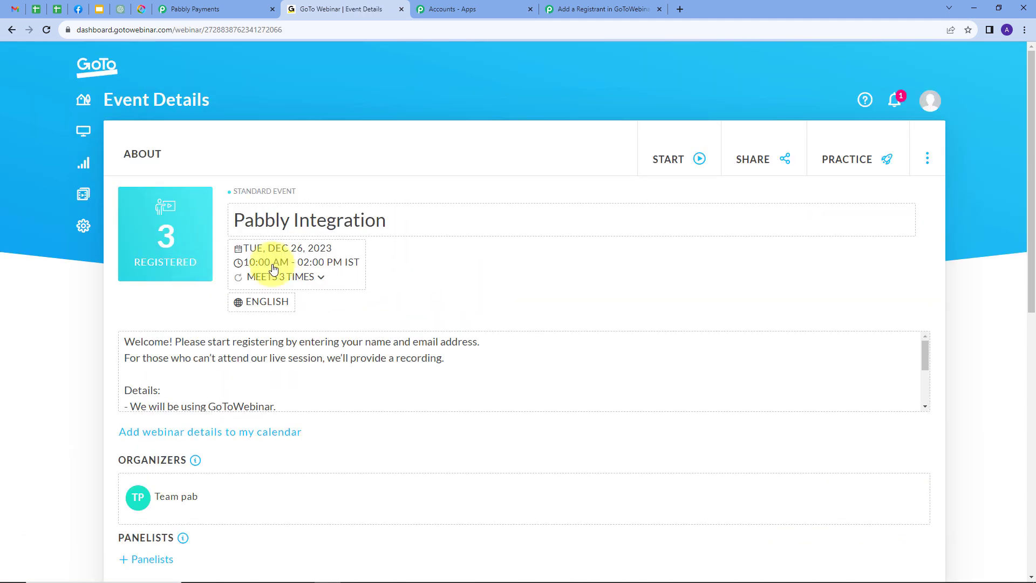
scroll(419, 270, down, 9)
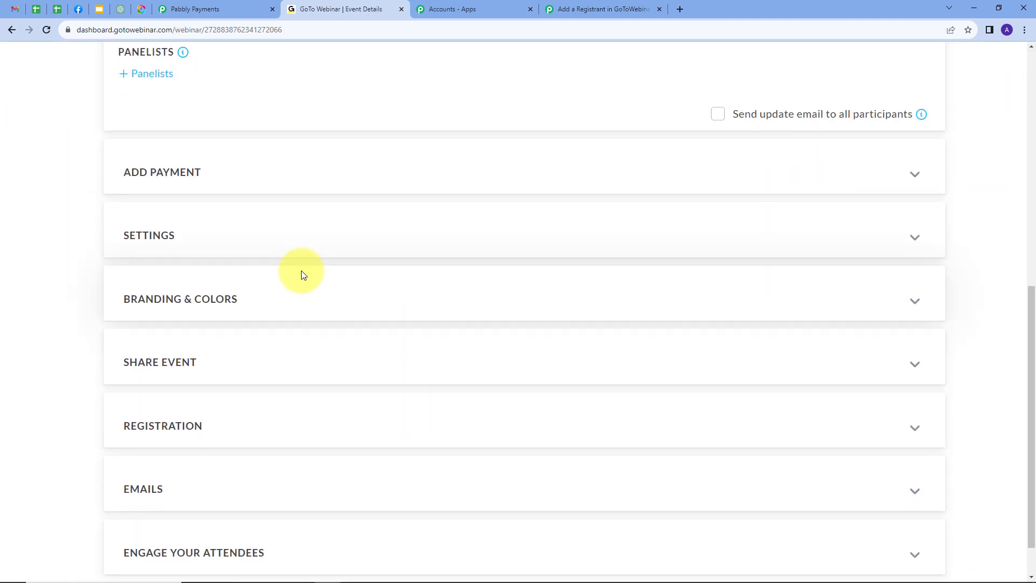
scroll(301, 274, down, 1)
click(486, 366)
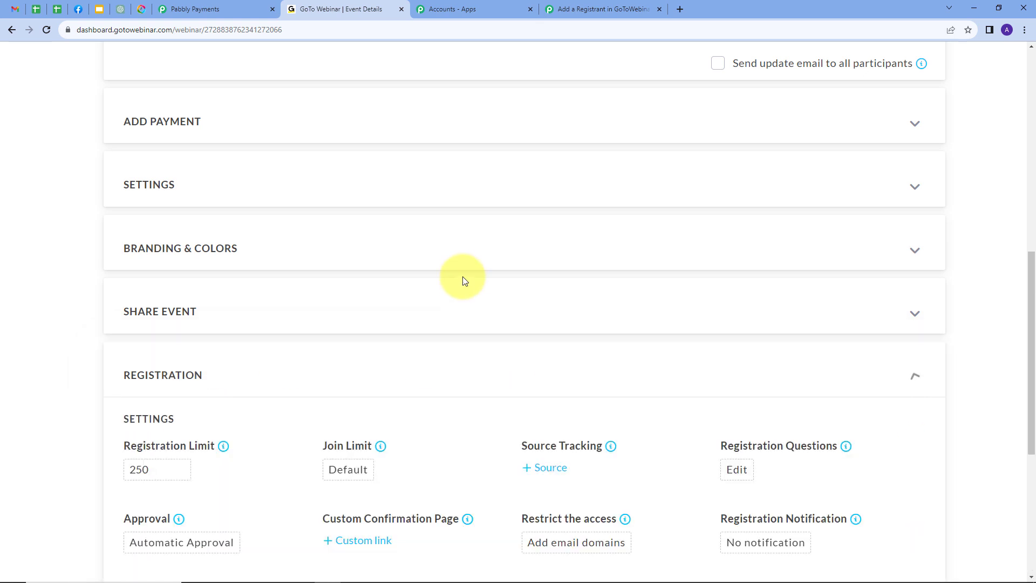
scroll(465, 281, down, 7)
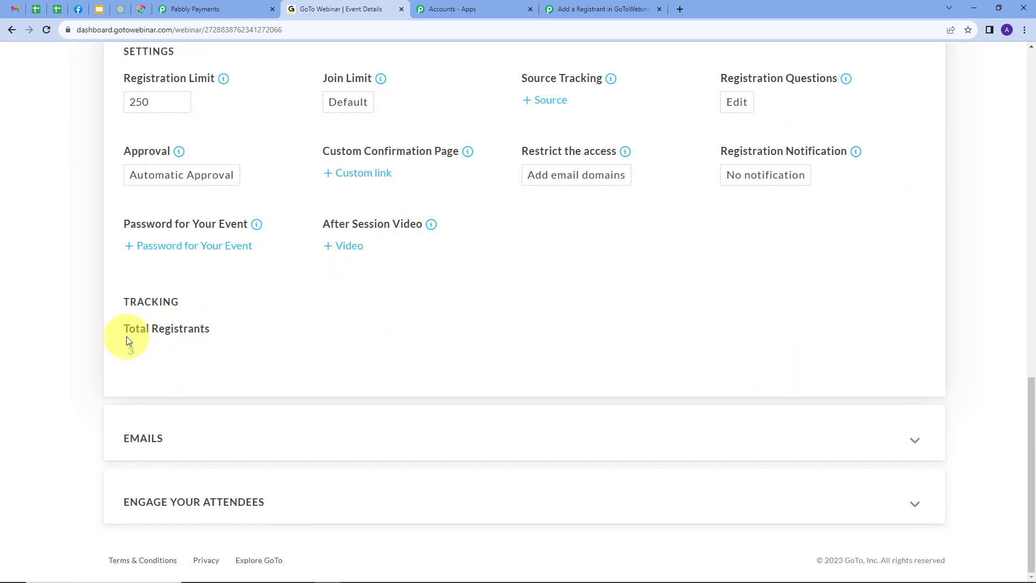
click(134, 353)
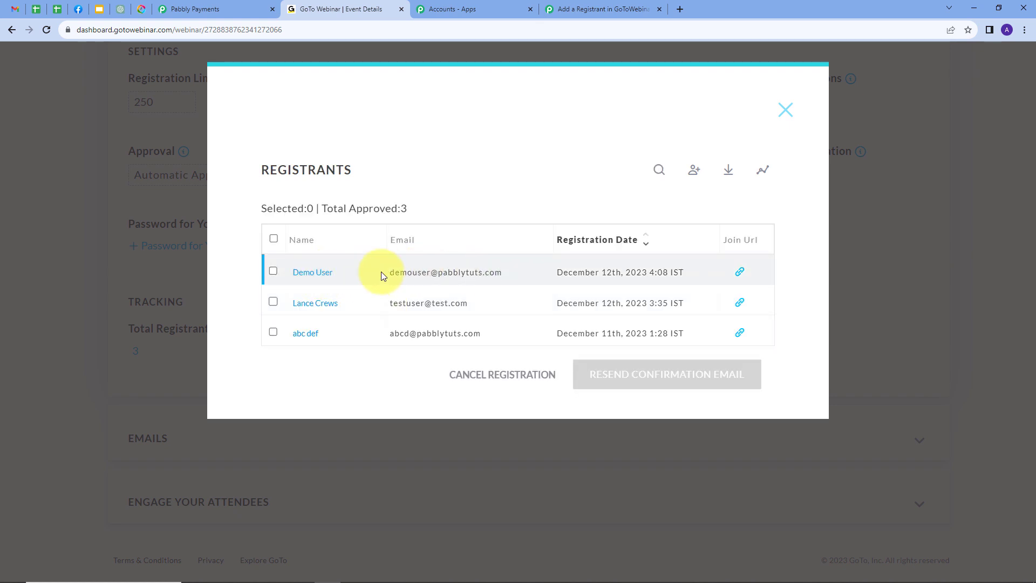
Examine the newest registrant's details from name to phone against the mapped data, and return to the Pabbly Connect workflow.
click(322, 278)
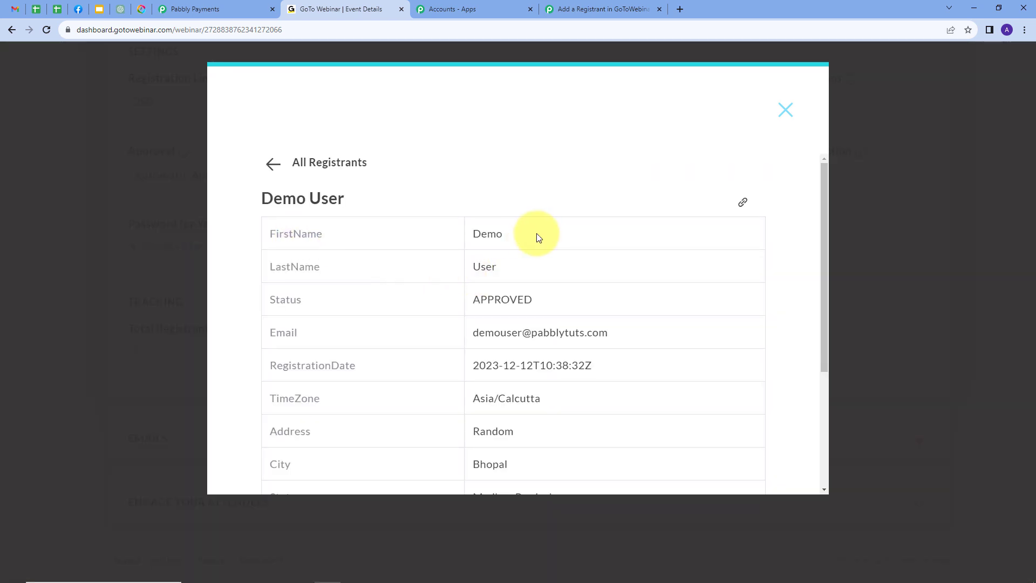
scroll(603, 249, down, 2)
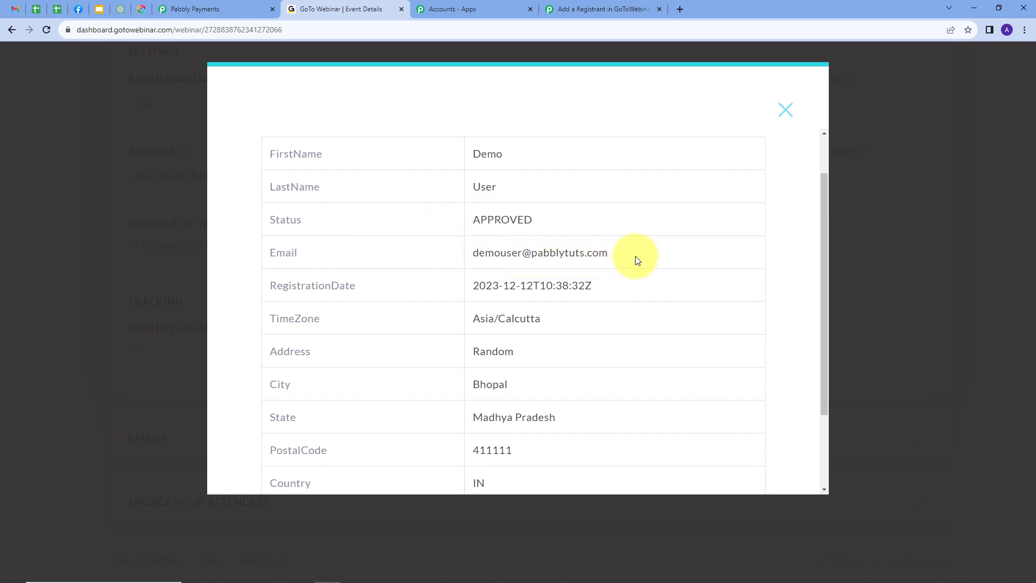
scroll(621, 234, down, 2)
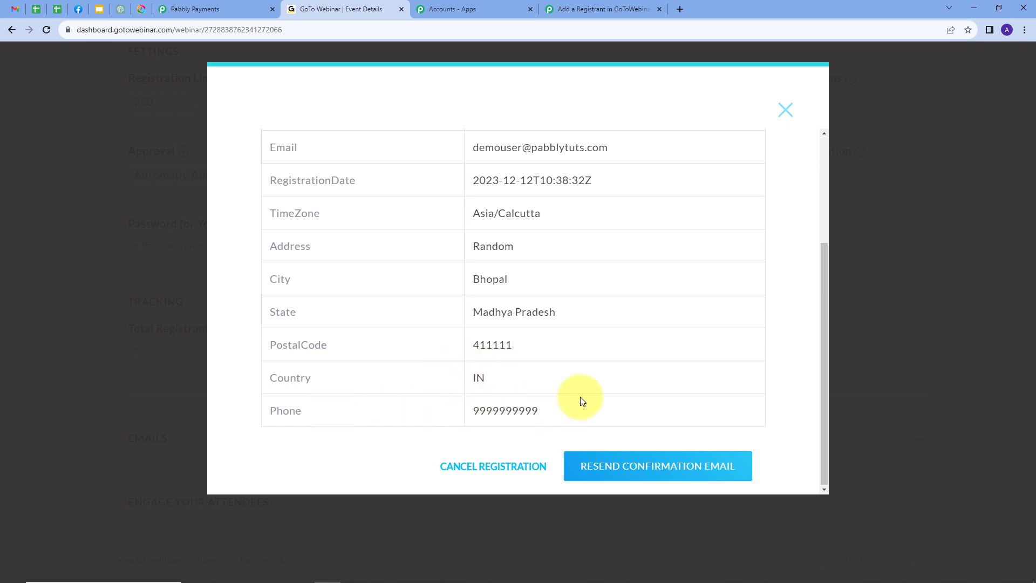
scroll(582, 400, up, 3)
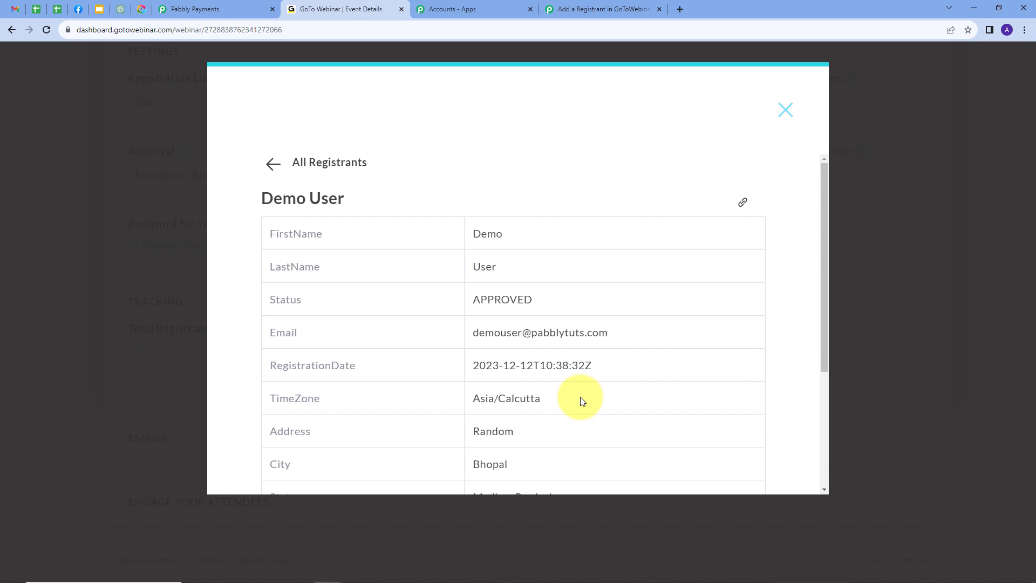
scroll(588, 356, down, 2)
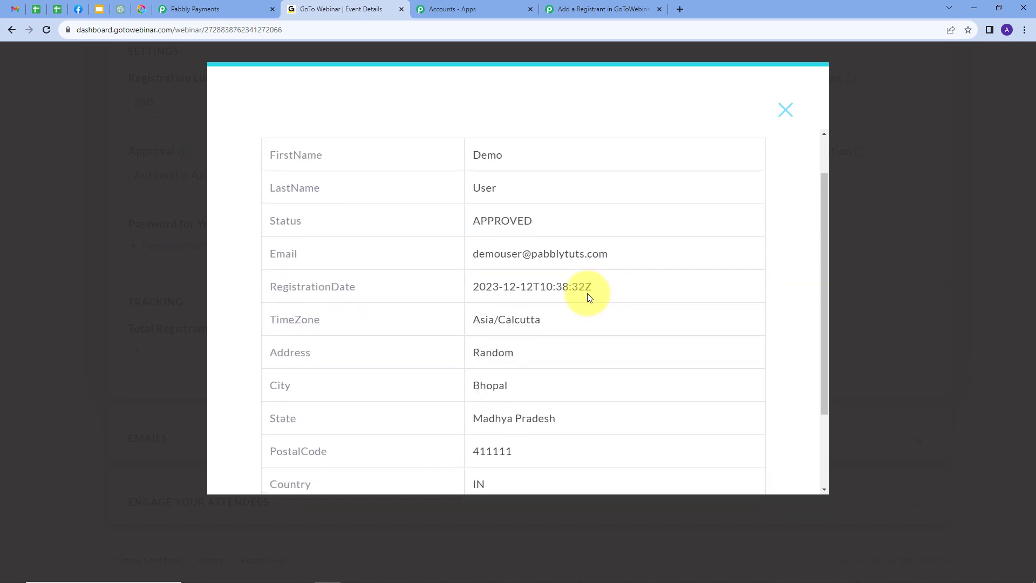
scroll(491, 232, up, 2)
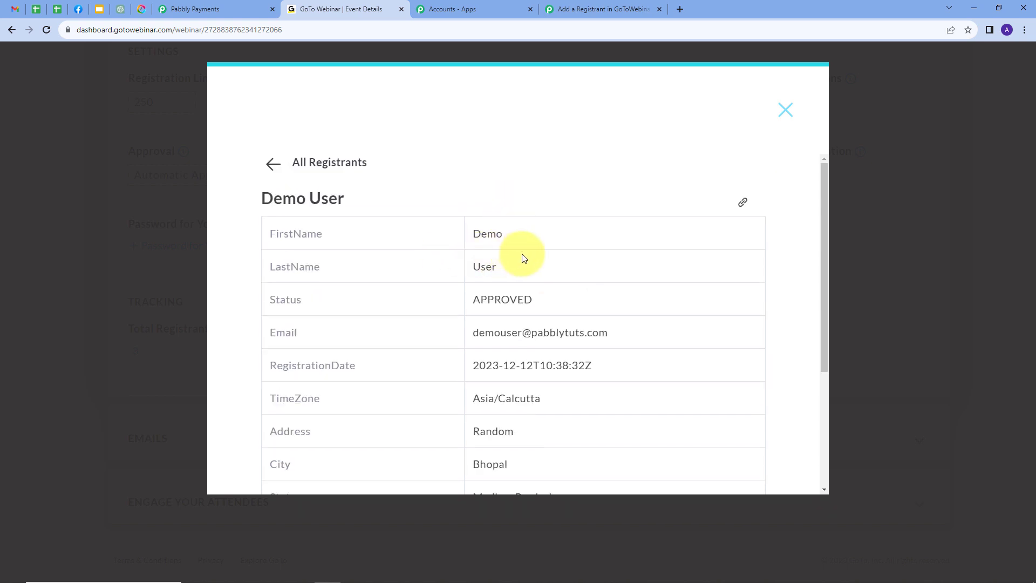
scroll(526, 257, down, 3)
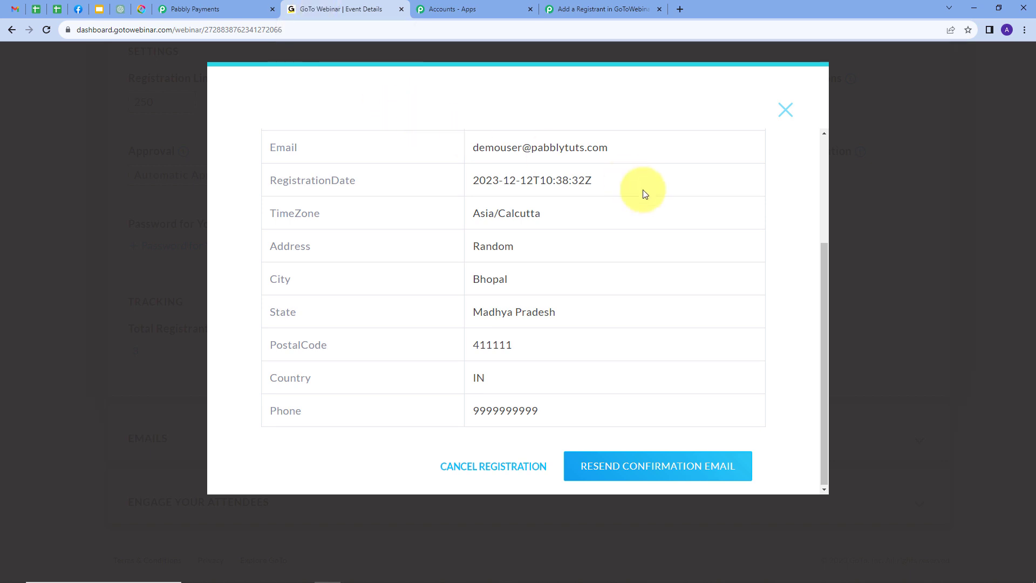
click(591, 10)
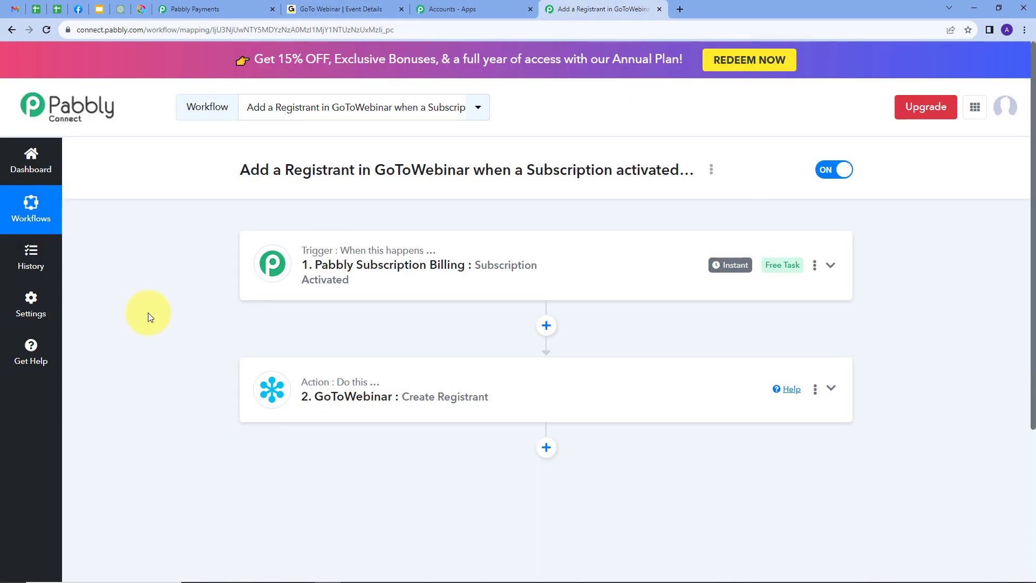